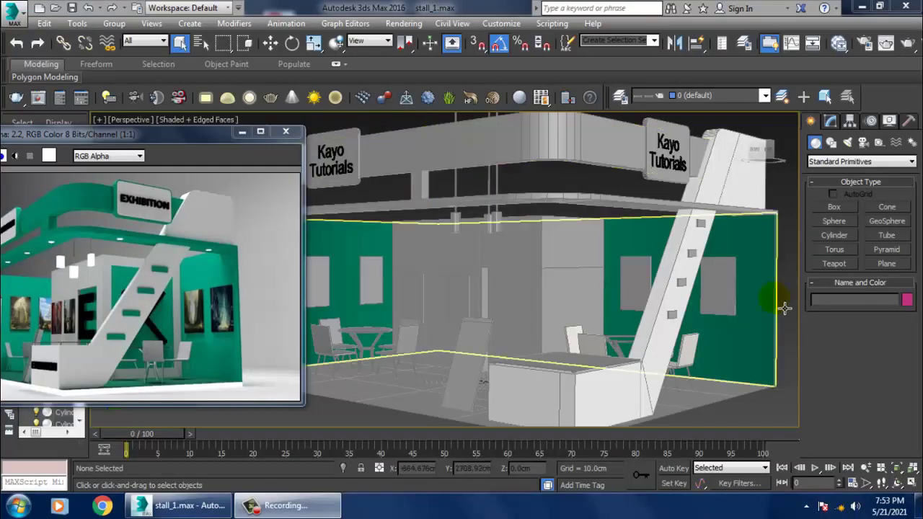
Orbit and zoom the Perspective view to look up under the stall's ceiling.
scroll(588, 295, down, 2)
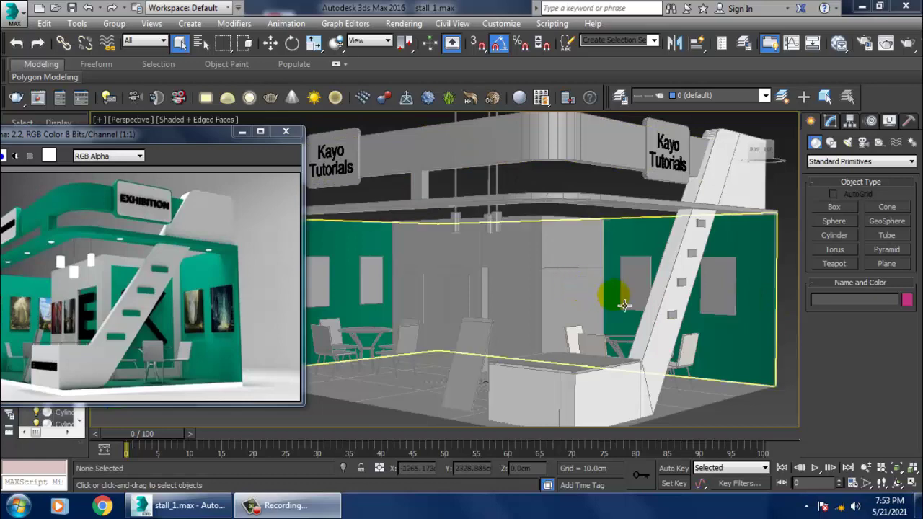
scroll(618, 298, down, 4)
mouse_move(700, 305)
alt+middle_down()
mouse_move(583, 295)
mouse_move(626, 263)
mouse_move(582, 289)
mouse_move(627, 305)
alt+middle_up()
scroll(626, 263, up, 2)
scroll(625, 267, up, 2)
scroll(624, 271, up, 2)
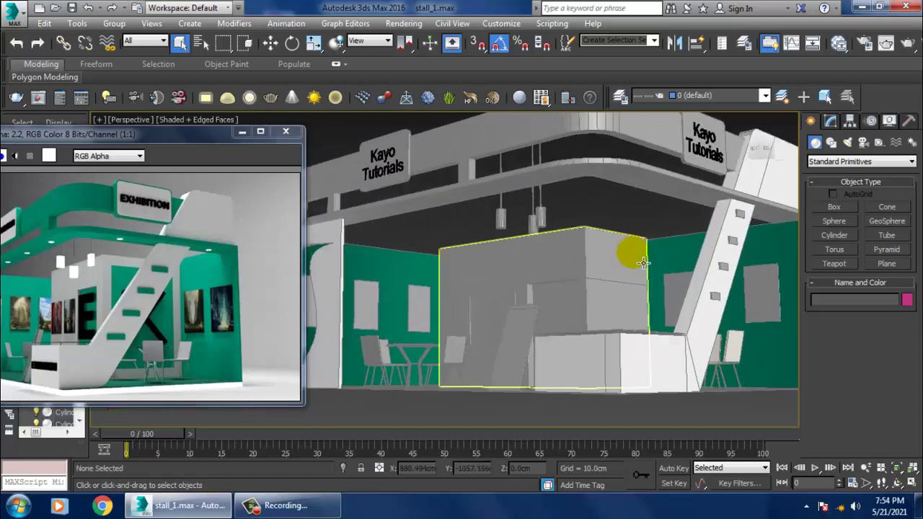
scroll(649, 288, up, 2)
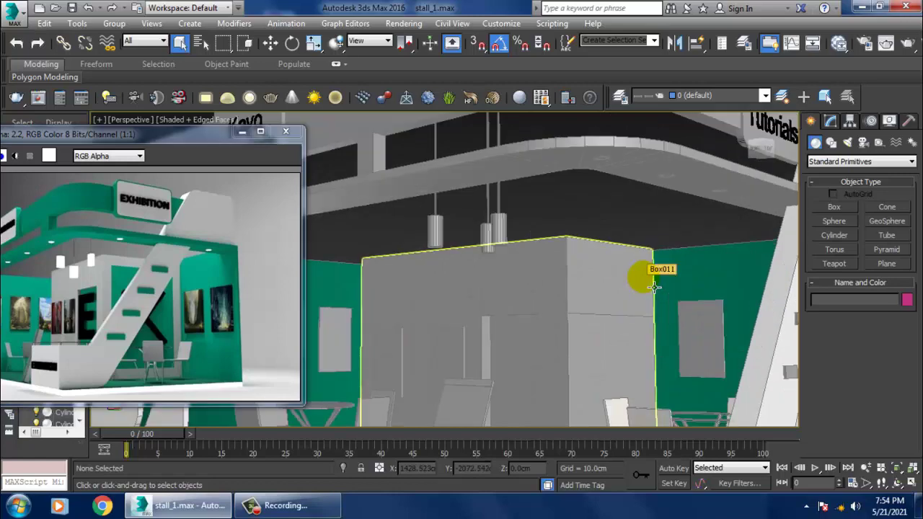
scroll(653, 287, down, 3)
mouse_move(680, 216)
alt+middle_down()
mouse_move(597, 263)
mouse_move(676, 289)
mouse_move(540, 262)
mouse_move(614, 240)
mouse_move(617, 248)
mouse_move(548, 254)
mouse_move(610, 249)
mouse_move(629, 272)
alt+middle_up()
scroll(601, 264, down, 2)
scroll(641, 229, up, 3)
scroll(544, 258, up, 3)
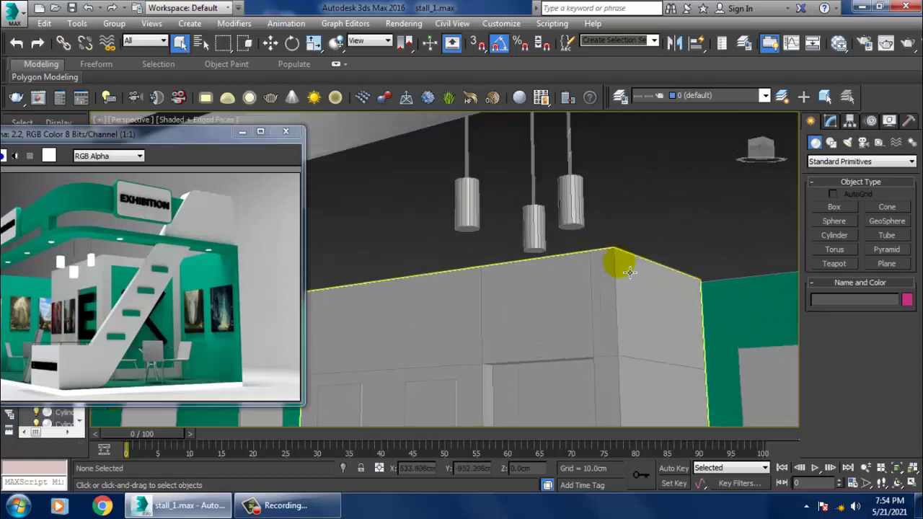
scroll(630, 272, down, 3)
mouse_move(422, 243)
alt+middle_down()
mouse_move(637, 253)
mouse_move(553, 223)
mouse_move(518, 226)
mouse_move(555, 320)
mouse_move(598, 340)
alt+middle_up()
Ctrl-select the round ceiling light fixtures one by one until eight objects are selected.
click(518, 226)
scroll(512, 224, up, 3)
ctrl+click(596, 342)
scroll(649, 325, down, 3)
mouse_move(674, 315)
alt+middle_down()
mouse_move(523, 291)
mouse_move(553, 264)
mouse_move(540, 248)
mouse_move(554, 261)
alt+middle_up()
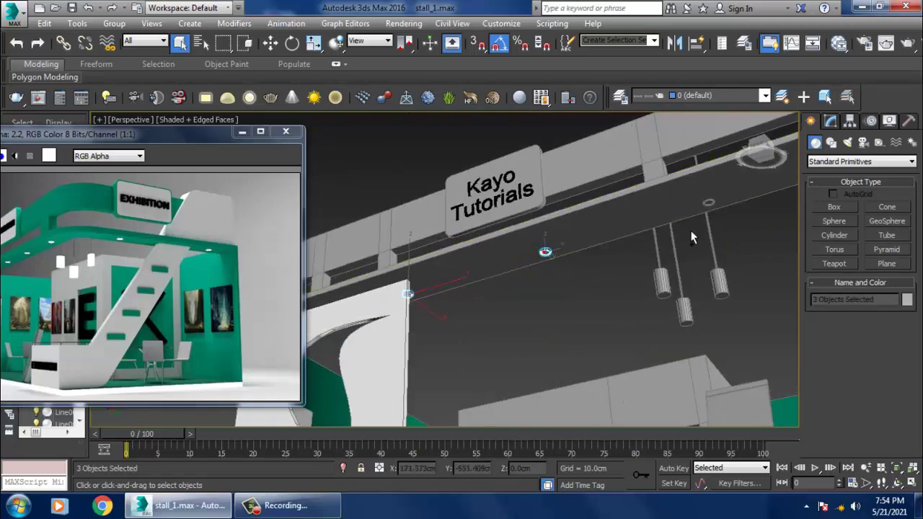
mouse_move(723, 223)
alt+middle_down()
mouse_move(649, 238)
mouse_move(711, 210)
alt+middle_up()
ctrl+click(710, 211)
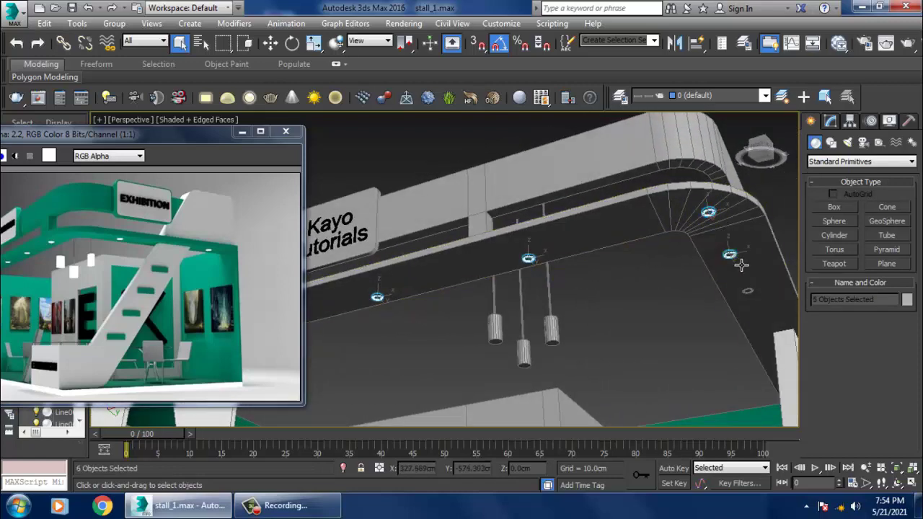
ctrl+click(748, 290)
mouse_move(748, 291)
alt+middle_down()
mouse_move(737, 294)
mouse_move(643, 230)
alt+middle_up()
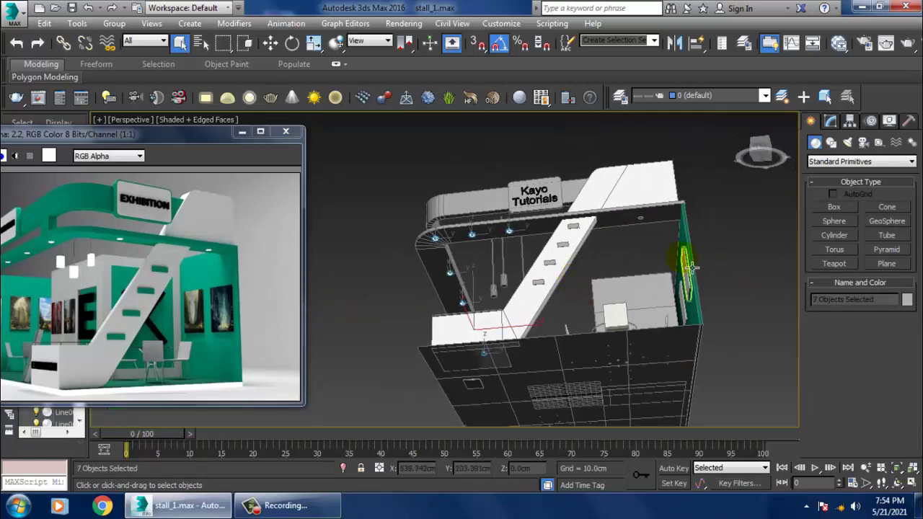
ctrl+click(640, 218)
mouse_move(640, 218)
alt+middle_down()
mouse_move(608, 268)
mouse_move(552, 272)
mouse_move(751, 228)
alt+middle_up()
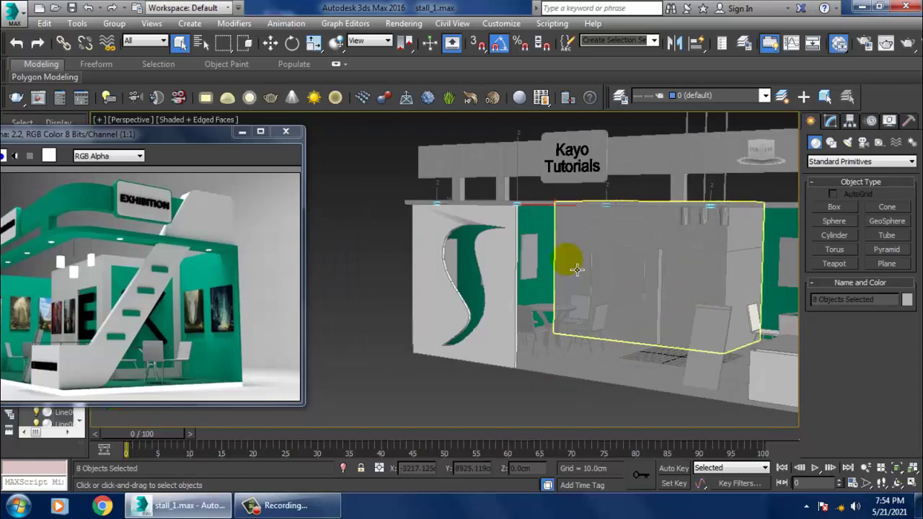
Add a new VRayLightMtl, Material #17, to View1 in the Slate Material Editor and show its parameters.
key(m)
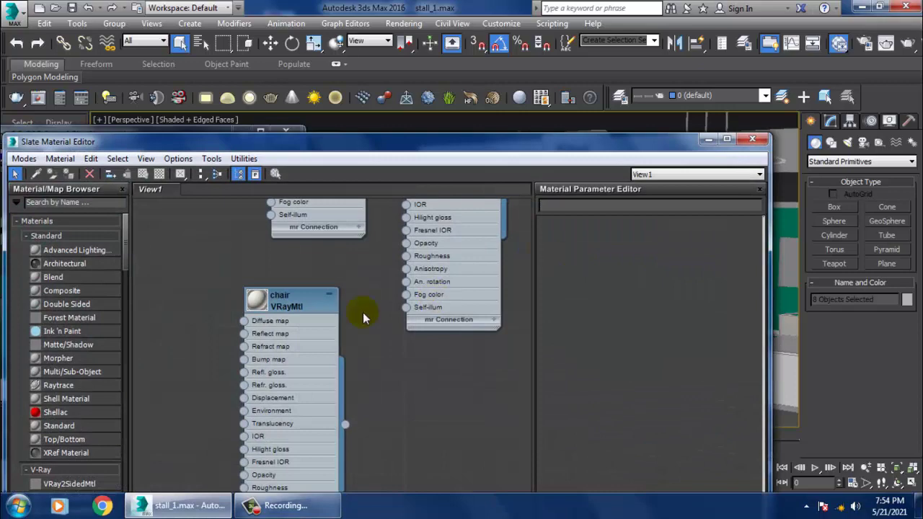
drag(254, 148, 300, 66)
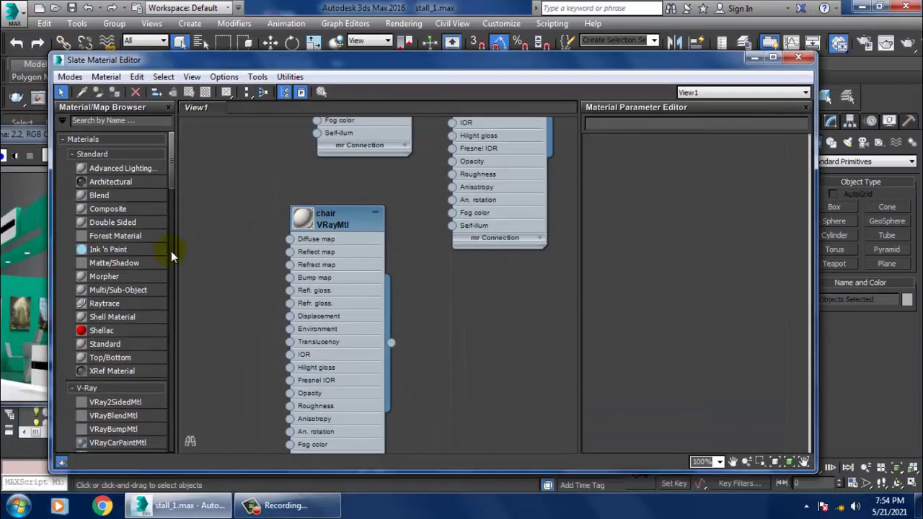
drag(172, 174, 172, 223)
drag(103, 248, 532, 301)
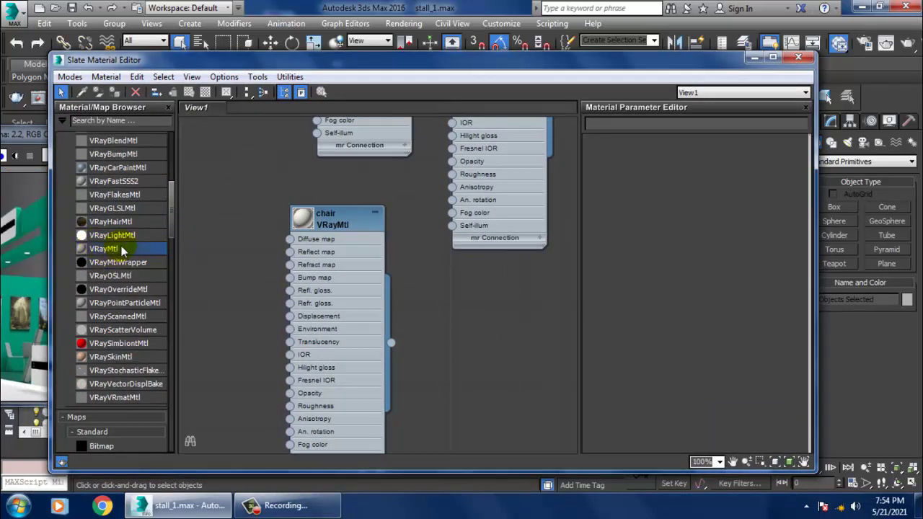
drag(434, 286, 451, 286)
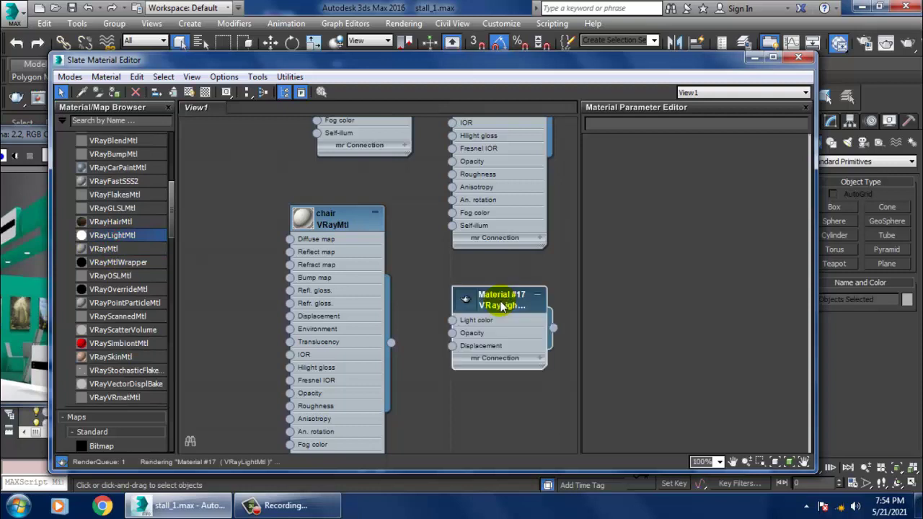
double_click(502, 304)
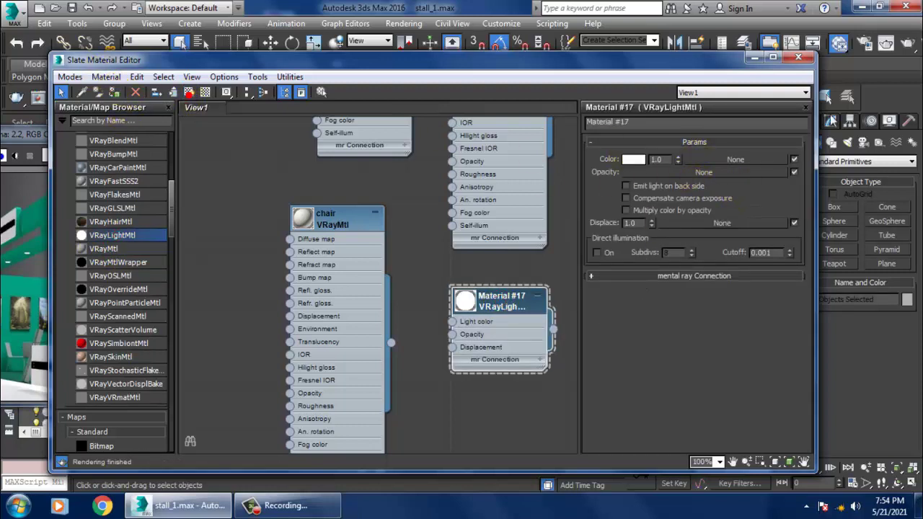
Clear the selection, turn on edged faces, and select the two hanging pendant lights.
click(752, 57)
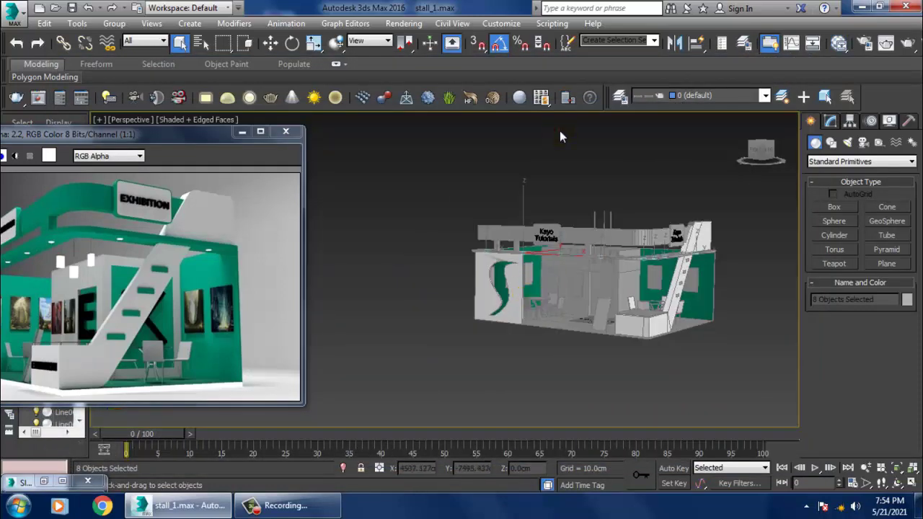
click(559, 131)
alt+middle_drag(568, 304, 602, 236)
scroll(602, 236, up, 5)
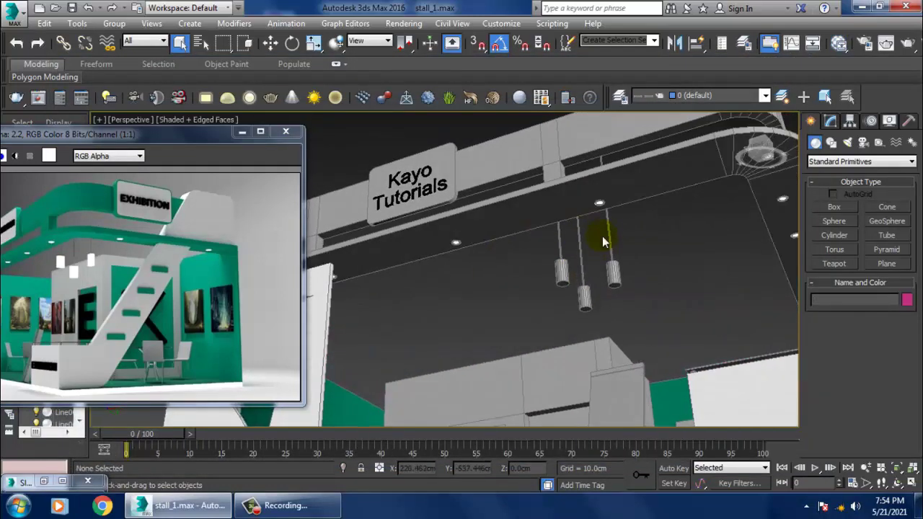
key(F4)
click(613, 272)
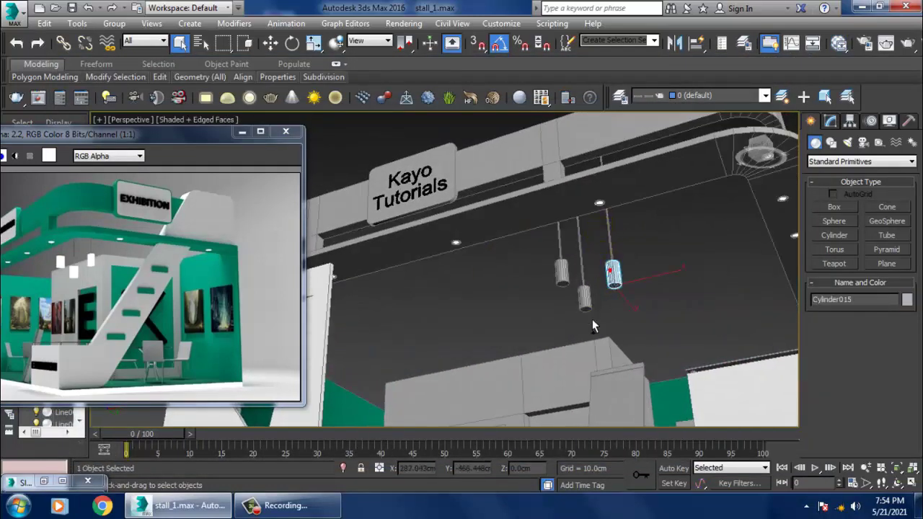
ctrl+click(584, 297)
alt+middle_drag(610, 274, 644, 272)
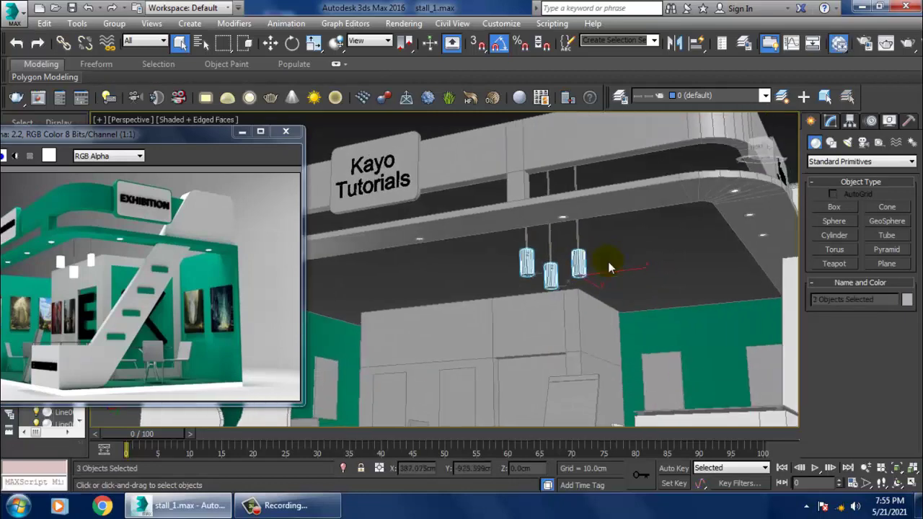
Deselect the pendant lights and select three small boxes on the staircase panel.
click(839, 43)
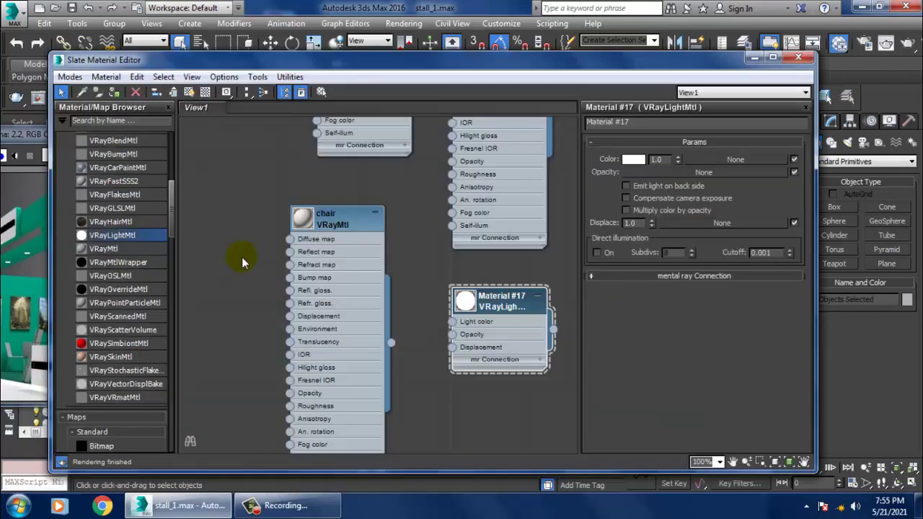
click(752, 57)
click(436, 269)
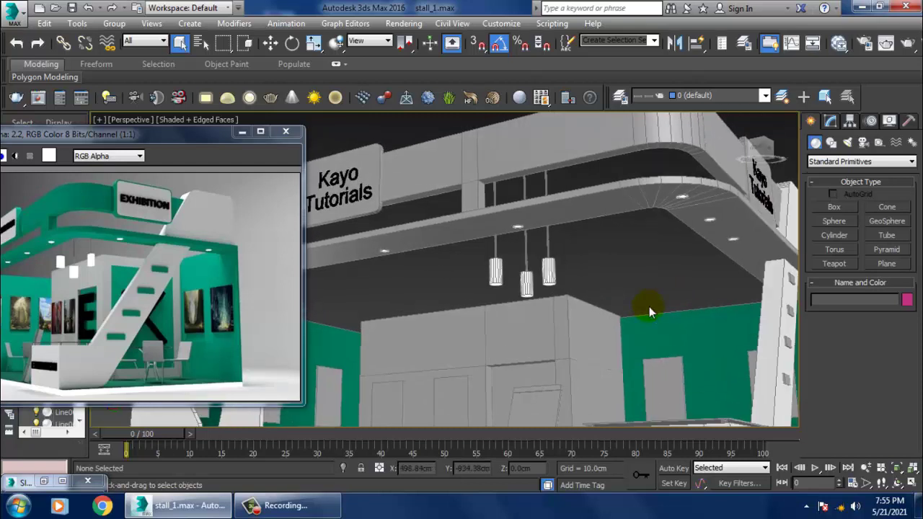
mouse_move(649, 306)
alt+middle_down()
mouse_move(661, 308)
mouse_move(656, 268)
alt+middle_up()
click(663, 277)
ctrl+click(643, 320)
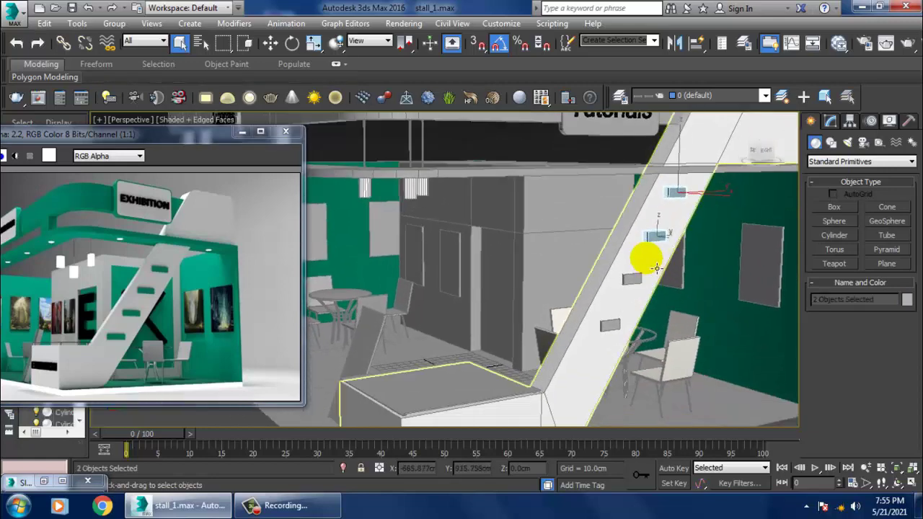
click(657, 236)
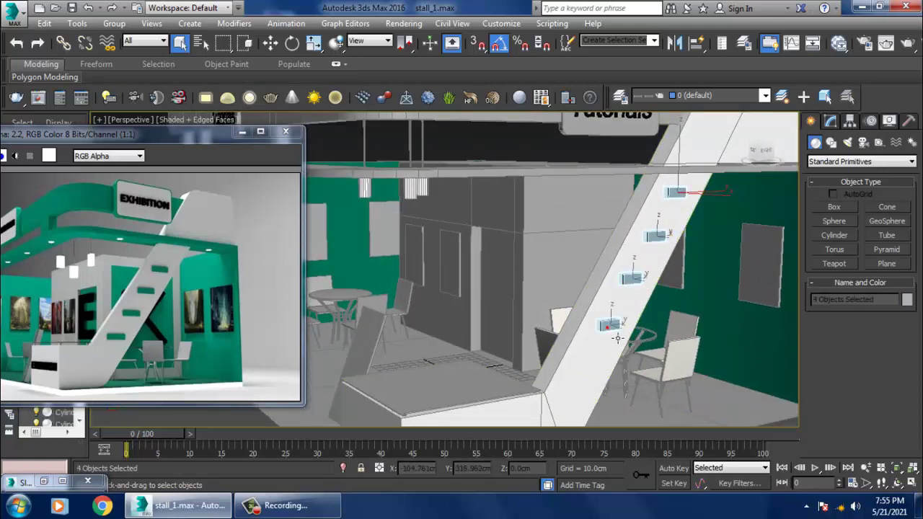
alt+middle_drag(617, 337, 635, 243)
Pick the wall material node in the Slate Material Editor.
key(m)
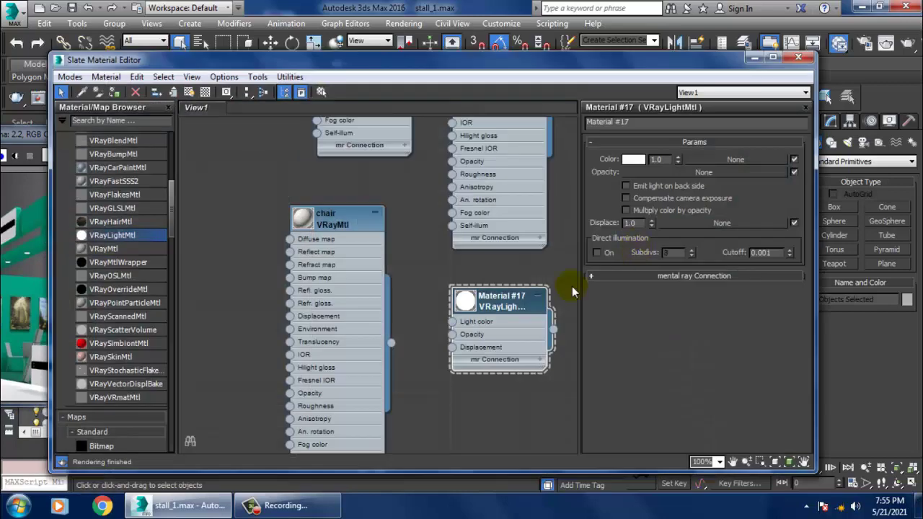
mouse_move(572, 286)
middle_down()
mouse_move(484, 308)
mouse_move(471, 241)
mouse_move(500, 305)
mouse_move(413, 245)
middle_up()
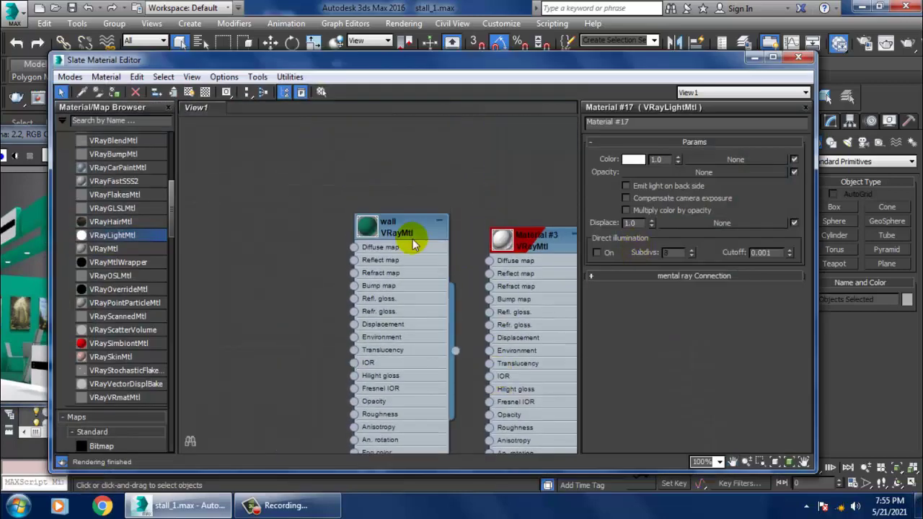
click(413, 245)
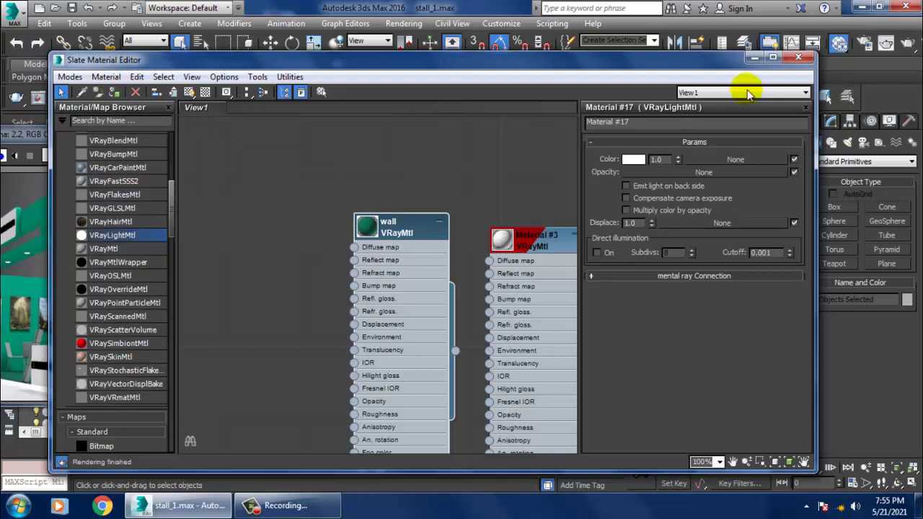
Clear the selection and select the counter top box, viewed from above.
click(749, 60)
mouse_move(707, 309)
middle_down()
mouse_move(652, 309)
mouse_move(655, 322)
middle_up()
click(765, 263)
mouse_move(767, 264)
alt+middle_down()
mouse_move(674, 256)
mouse_move(652, 222)
alt+middle_up()
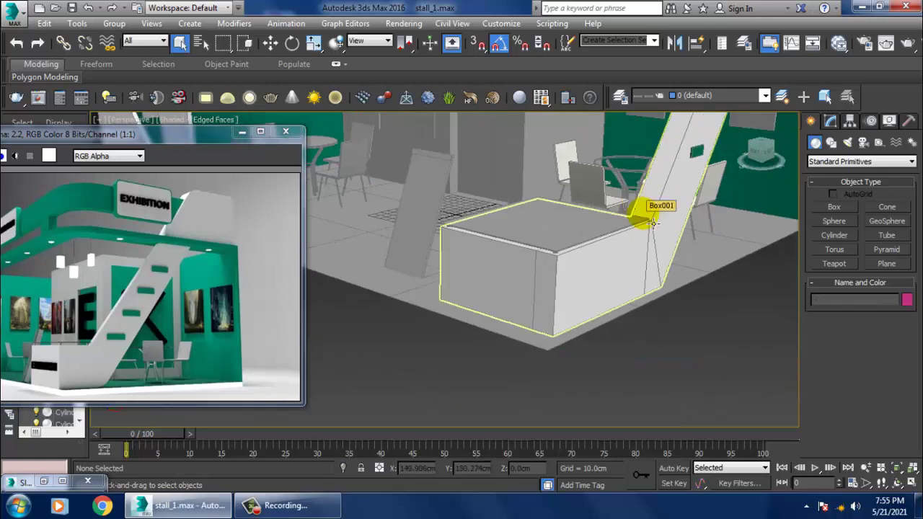
alt+middle_drag(581, 303, 628, 299)
click(793, 270)
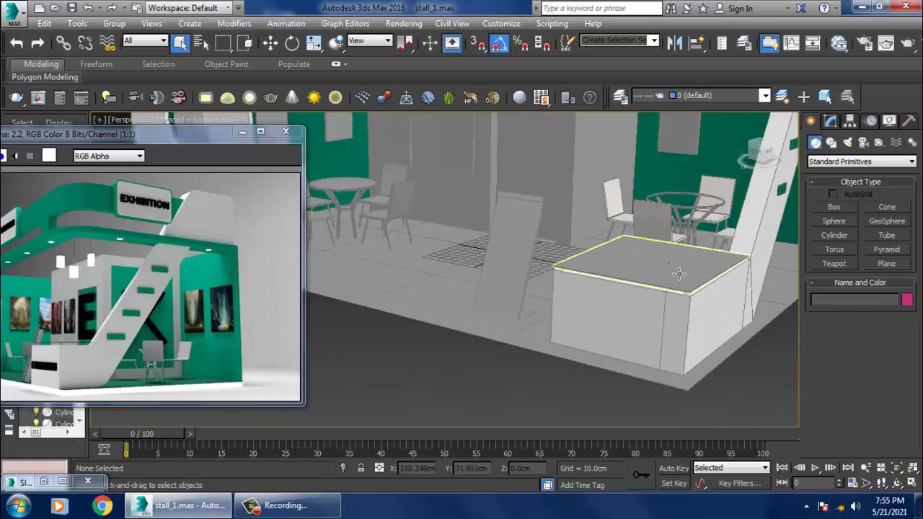
mouse_move(793, 270)
middle_down()
mouse_move(685, 297)
mouse_move(613, 295)
mouse_move(655, 268)
middle_up()
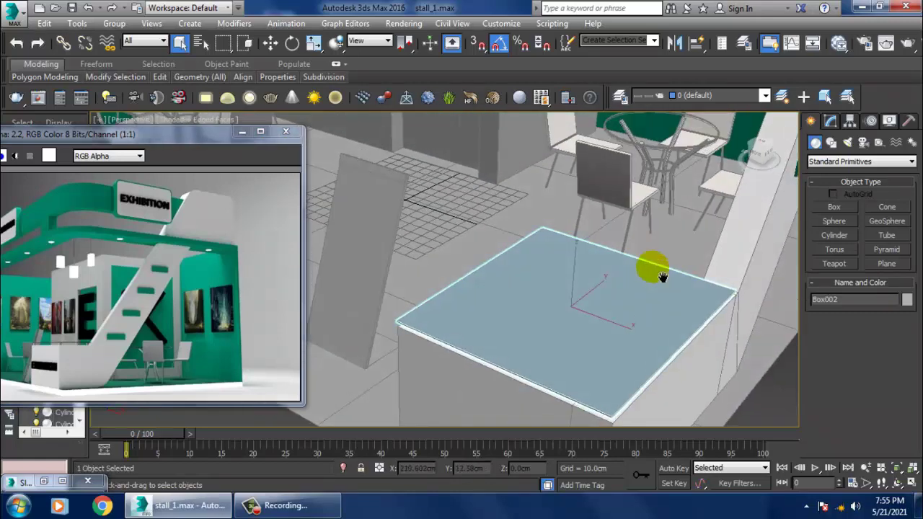
scroll(661, 263, up, 2)
Find and select the glass material node in the Slate Material Editor.
key(m)
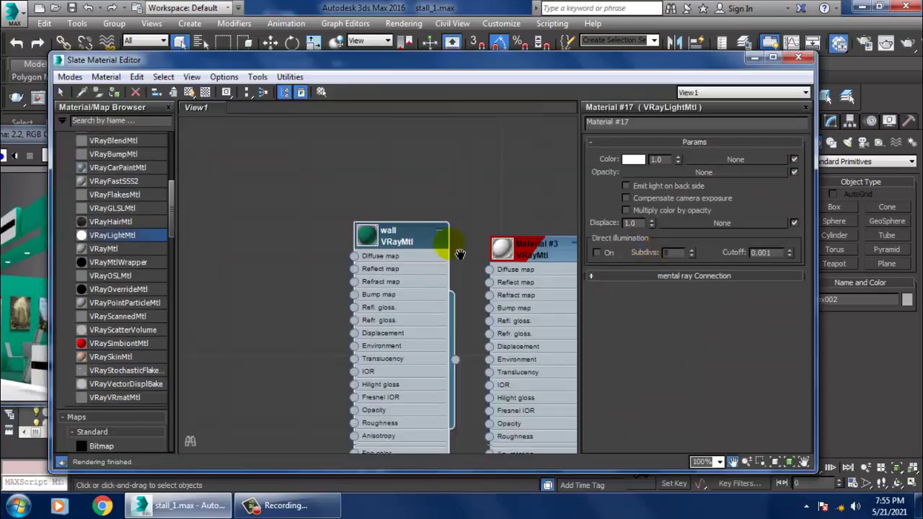
middle_drag(457, 253, 462, 358)
middle_drag(360, 325, 462, 180)
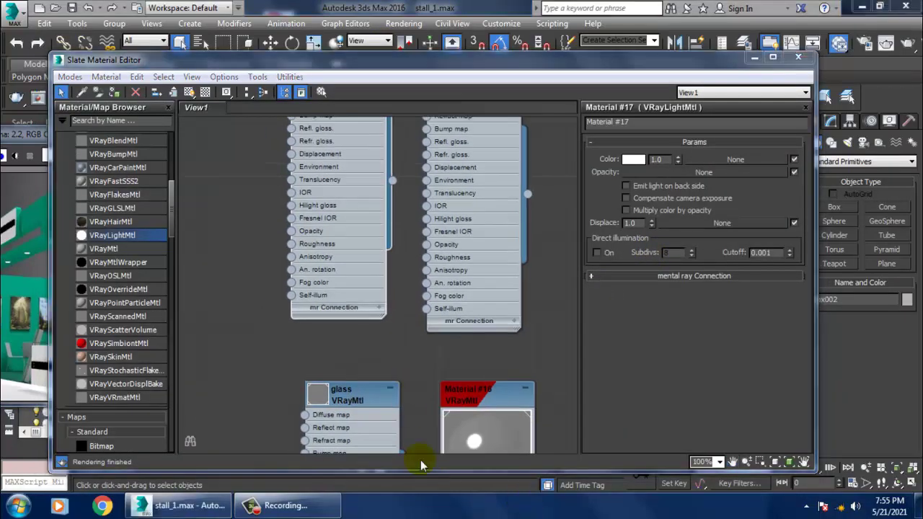
middle_drag(495, 399, 445, 265)
mouse_move(449, 299)
middle_down()
mouse_move(439, 295)
mouse_move(445, 307)
mouse_move(450, 254)
middle_up()
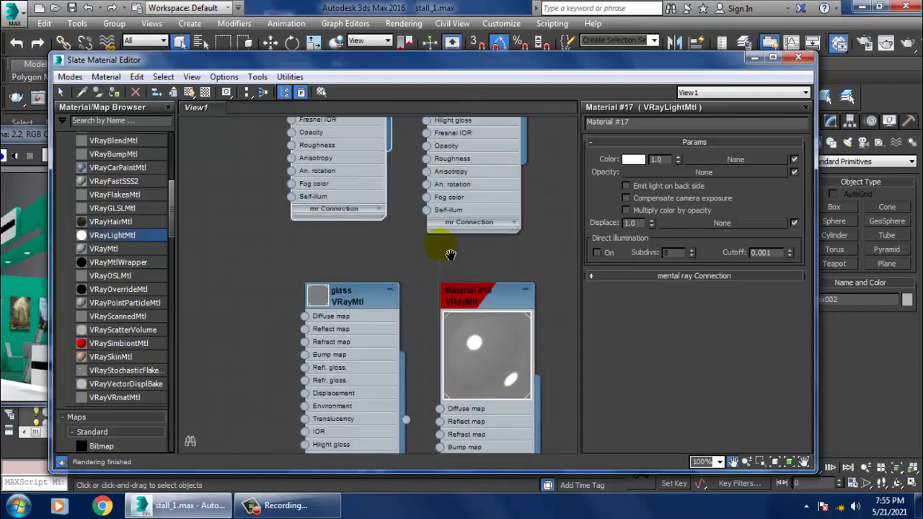
click(361, 294)
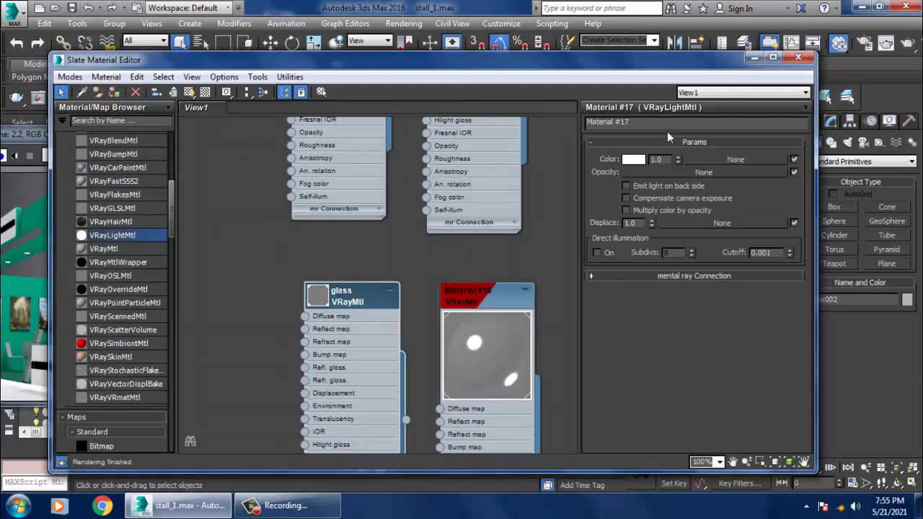
Select the four small cylinders at the glass top's corners using wireframe view.
click(750, 56)
scroll(565, 298, up, 1)
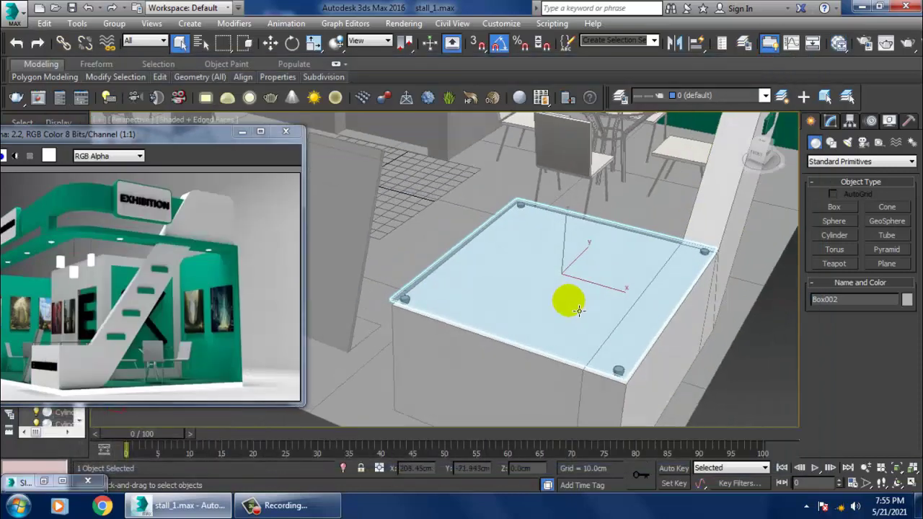
scroll(495, 171, up, 4)
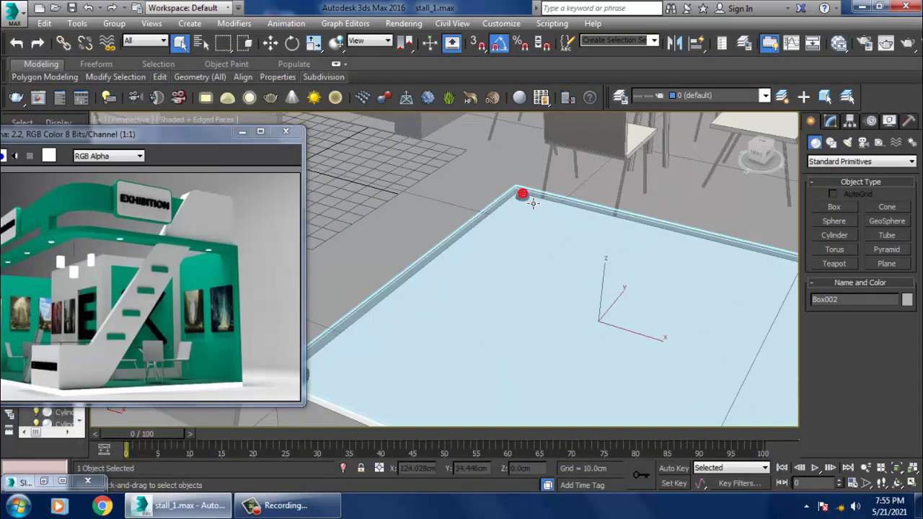
click(533, 203)
key(F3)
mouse_move(601, 251)
alt+middle_down()
mouse_move(540, 267)
mouse_move(577, 253)
alt+middle_up()
click(641, 210)
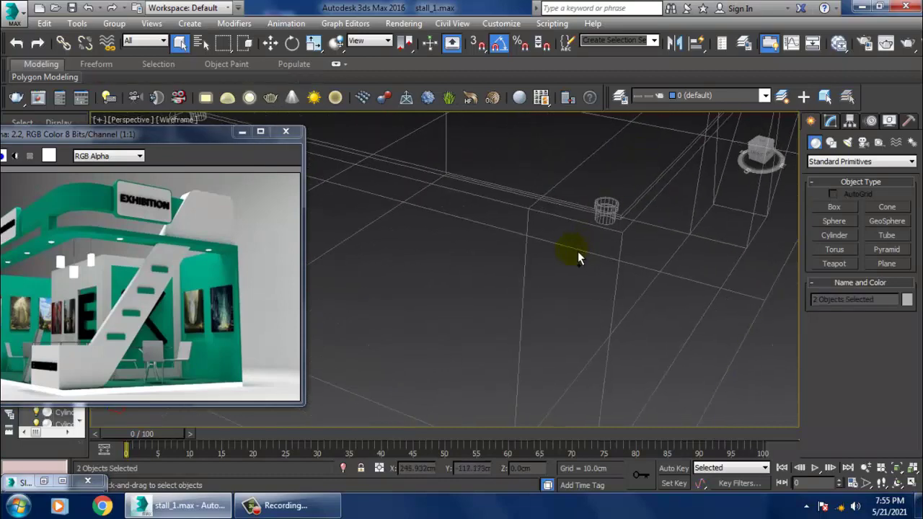
click(618, 222)
ctrl+click(613, 228)
mouse_move(612, 228)
alt+middle_down()
mouse_move(572, 233)
mouse_move(412, 206)
alt+middle_up()
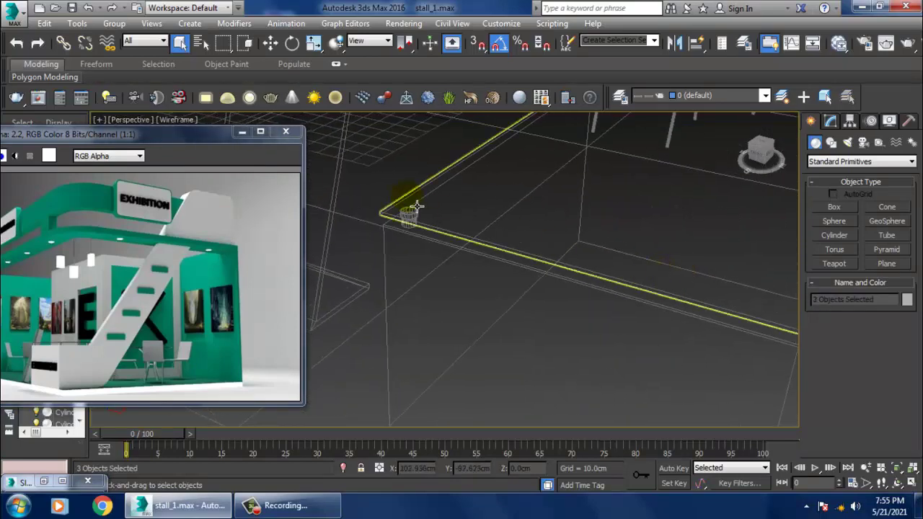
ctrl+click(417, 232)
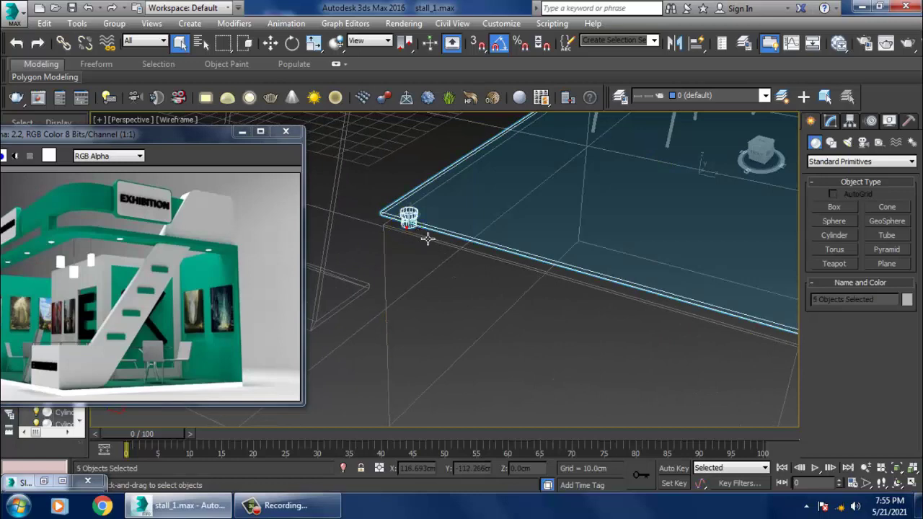
alt+click(545, 258)
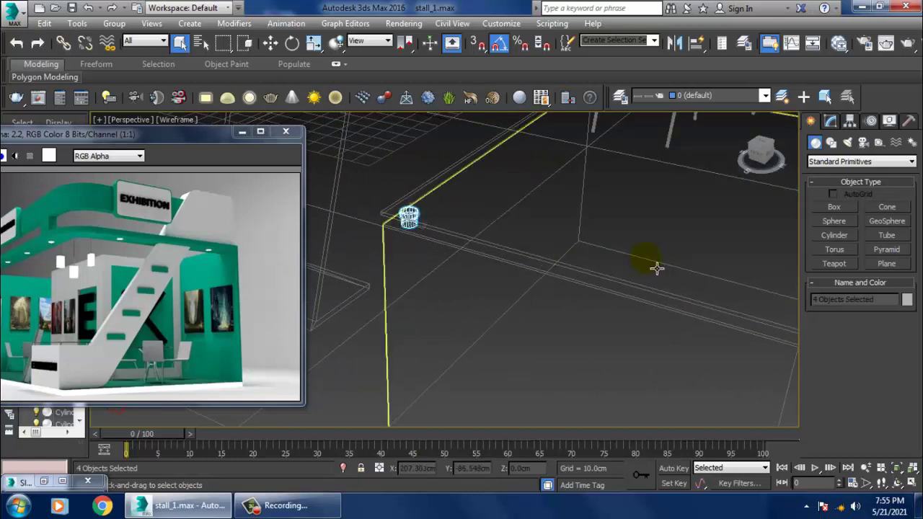
key(F3)
mouse_move(654, 269)
alt+middle_down()
mouse_move(406, 295)
mouse_move(426, 303)
alt+middle_up()
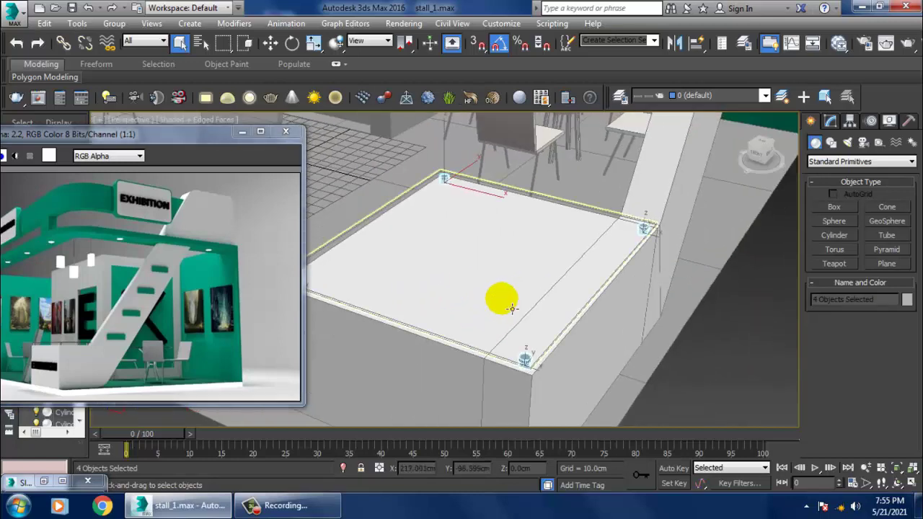
Assign Material #16 to the selected corner cylinders.
key(m)
middle_drag(489, 250, 481, 264)
click(469, 299)
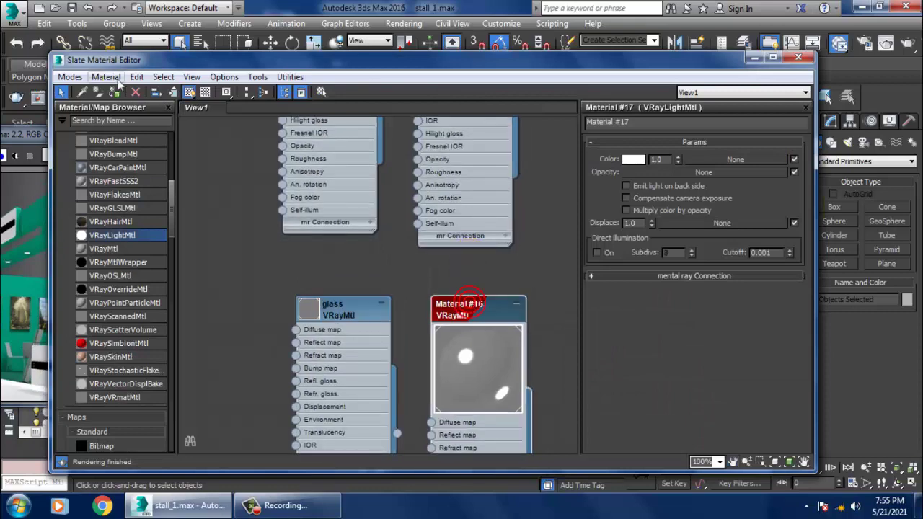
click(753, 60)
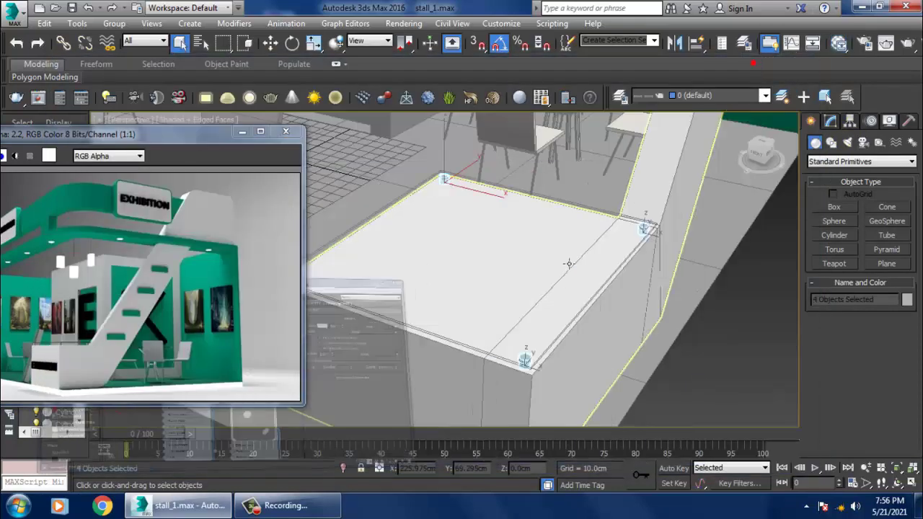
mouse_move(548, 237)
alt+middle_down()
mouse_move(583, 294)
mouse_move(789, 270)
mouse_move(783, 255)
mouse_move(742, 264)
alt+middle_up()
Select the upper fascia band and lower curved band and assign the green 'wall' material.
click(652, 188)
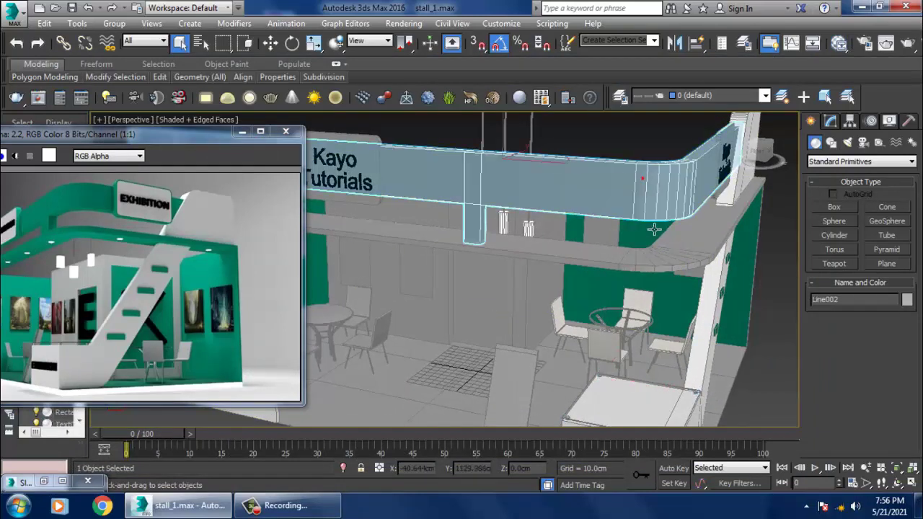
ctrl+click(647, 263)
alt+middle_drag(649, 264, 628, 243)
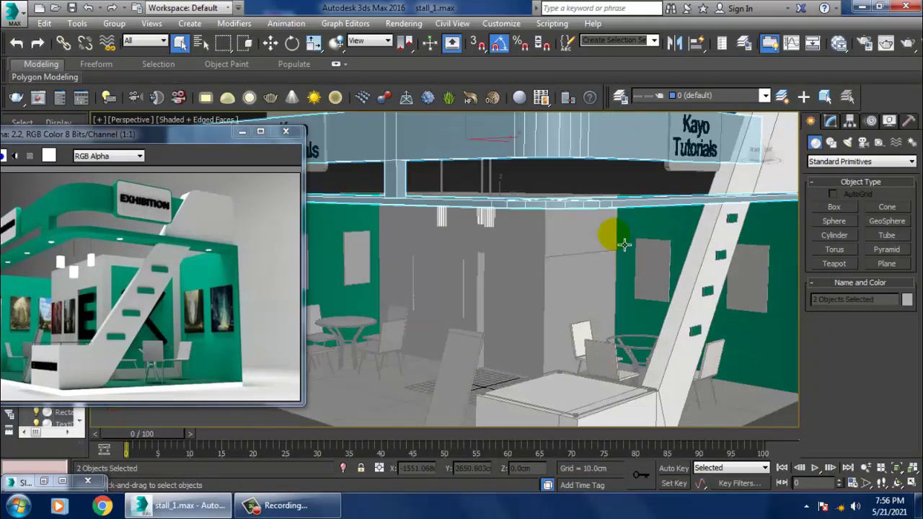
key(m)
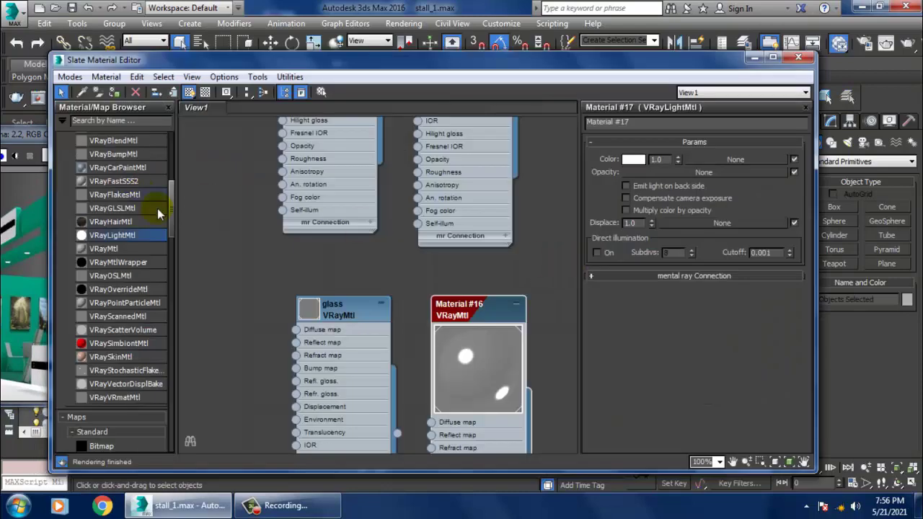
middle_drag(375, 219, 371, 340)
middle_drag(354, 212, 343, 239)
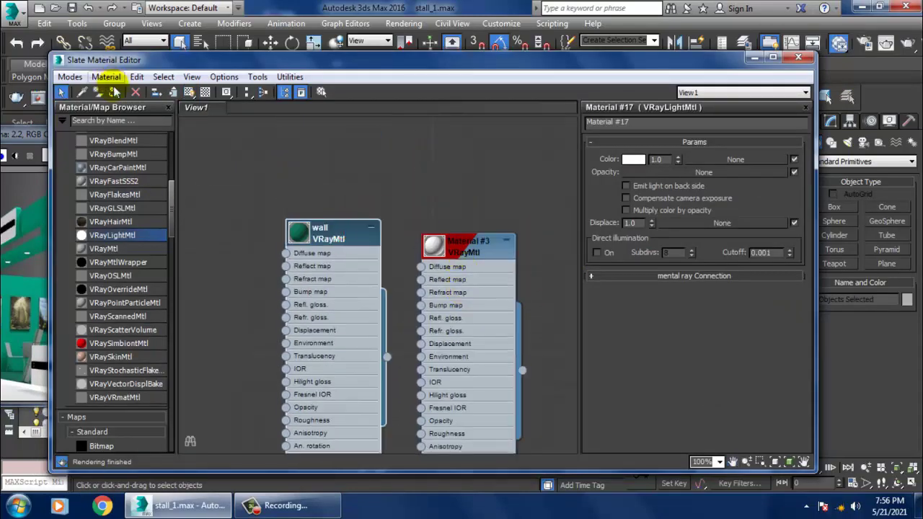
click(750, 60)
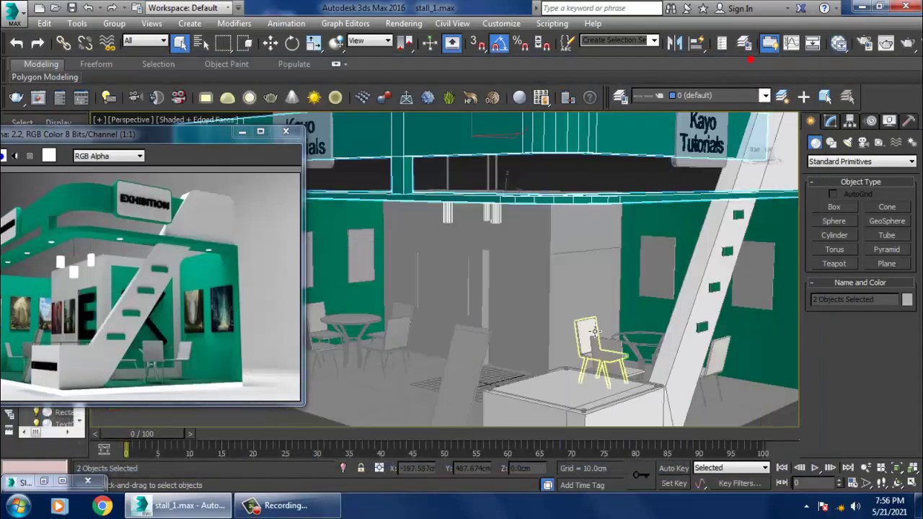
Select the Kayo Tutorials sign panel and its text and assign Material #3.
scroll(548, 274, down, 5)
alt+middle_drag(548, 274, 608, 247)
scroll(608, 247, up, 3)
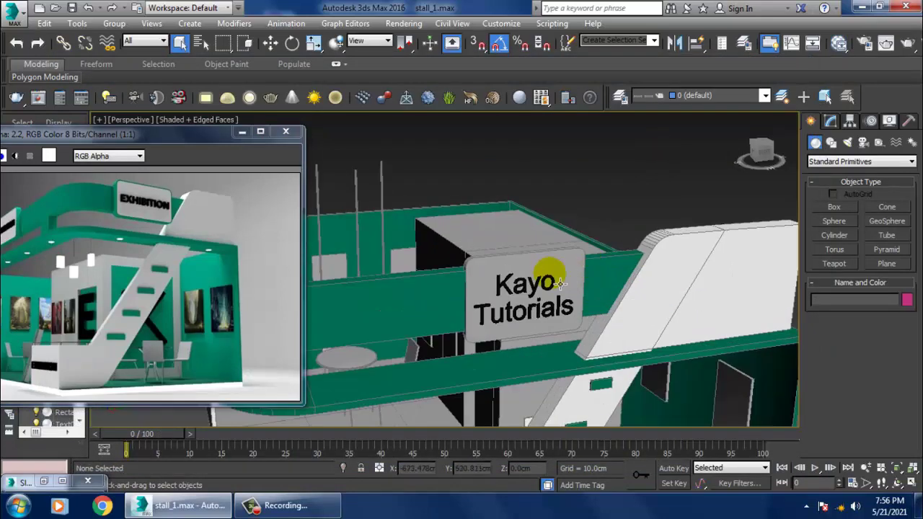
scroll(608, 247, up, 3)
click(649, 247)
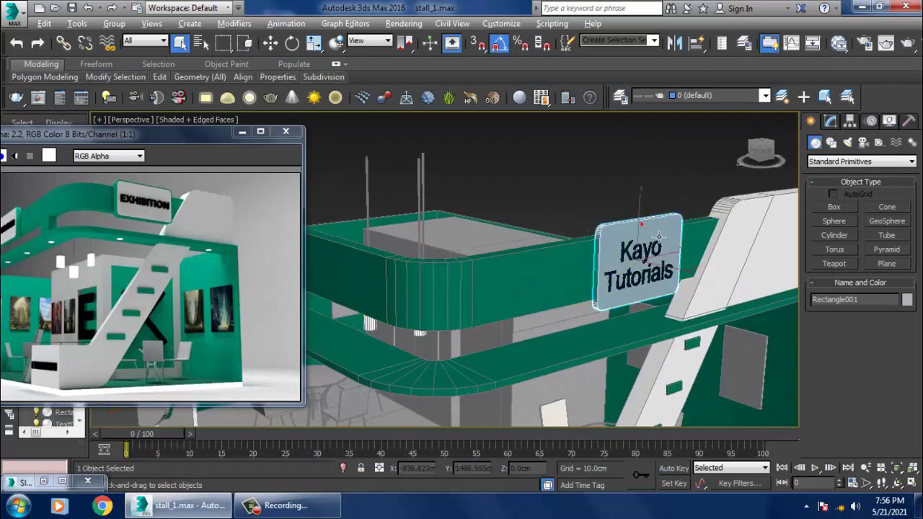
mouse_move(649, 247)
alt+middle_down()
mouse_move(596, 243)
mouse_move(598, 231)
mouse_move(426, 208)
alt+middle_up()
ctrl+click(426, 206)
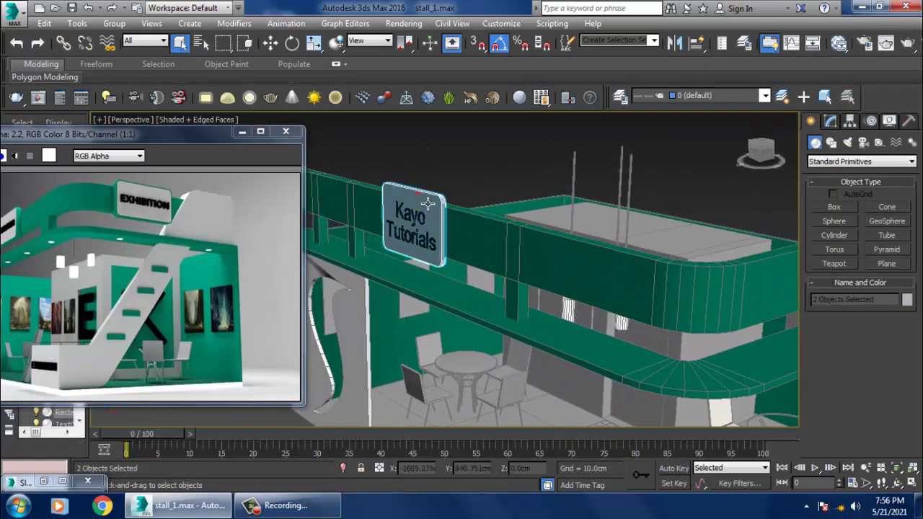
key(m)
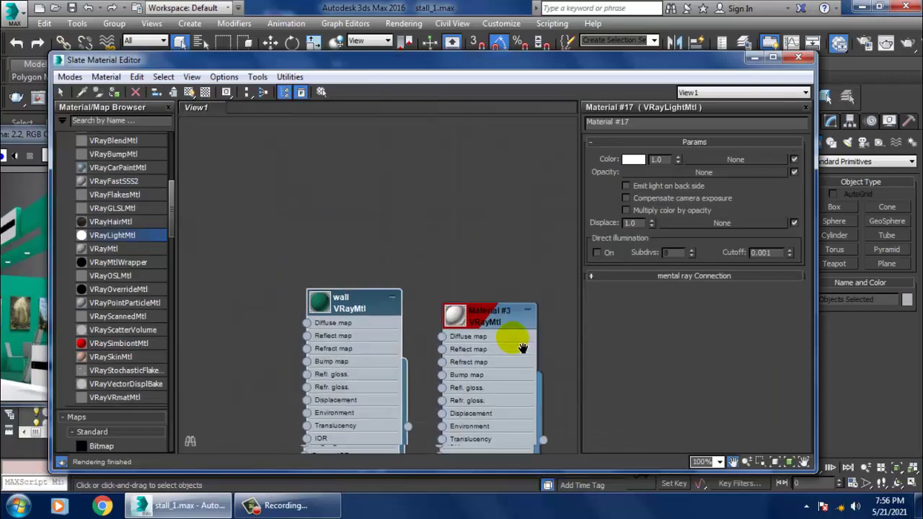
click(490, 339)
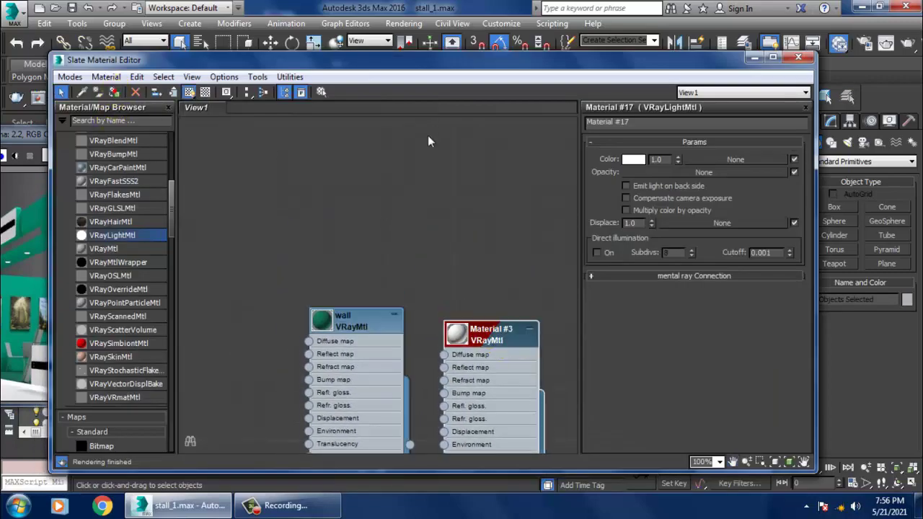
middle_drag(456, 229, 430, 184)
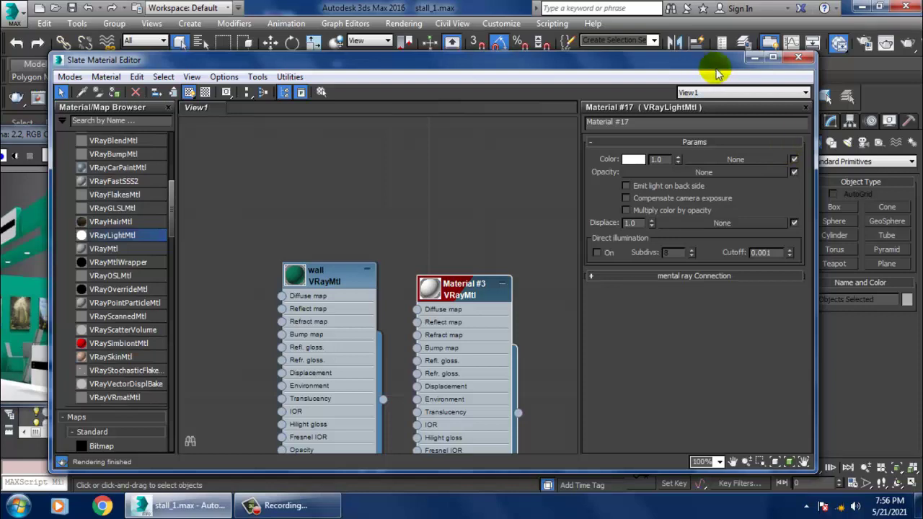
click(750, 57)
Select the glass box Box011 near the S-shaped wall panel.
scroll(638, 216, up, 5)
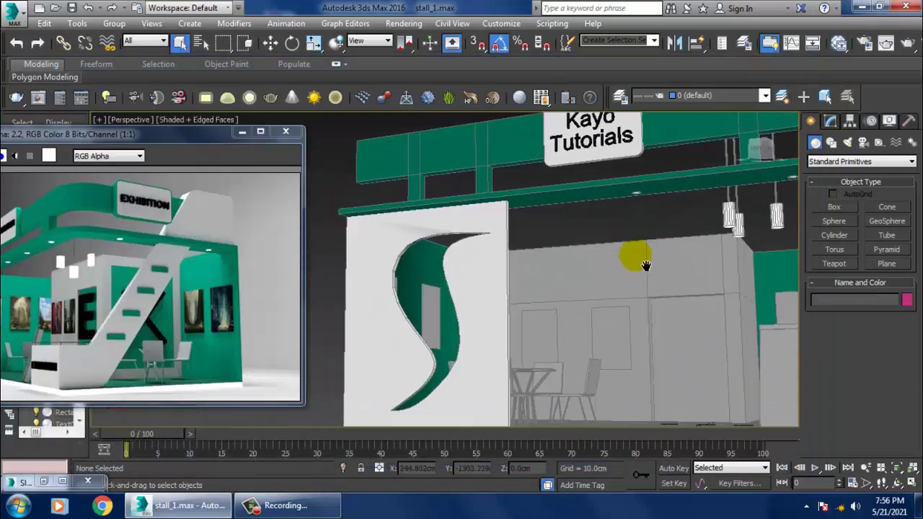
middle_drag(632, 259, 579, 329)
scroll(580, 330, down, 1)
scroll(608, 220, up, 2)
click(608, 221)
scroll(721, 282, up, 3)
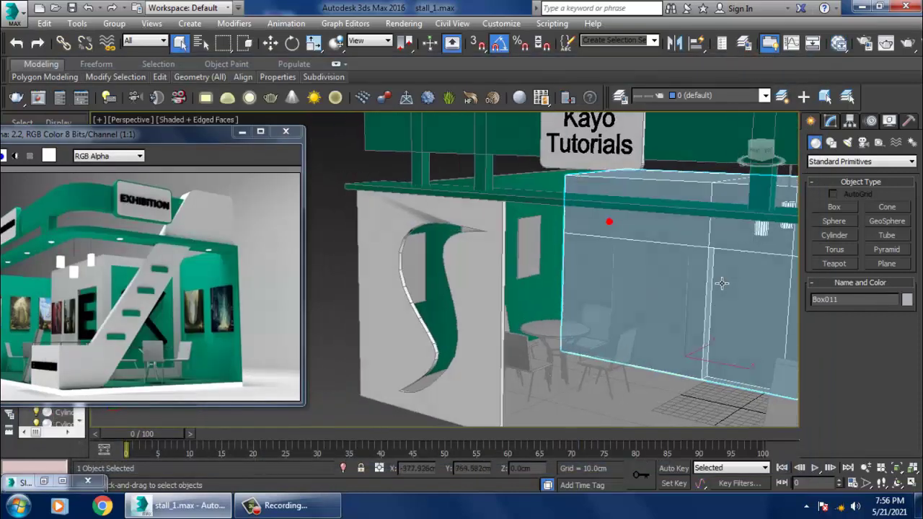
scroll(626, 274, up, 3)
mouse_move(627, 273)
alt+middle_down()
mouse_move(673, 264)
mouse_move(659, 267)
mouse_move(709, 294)
alt+middle_up()
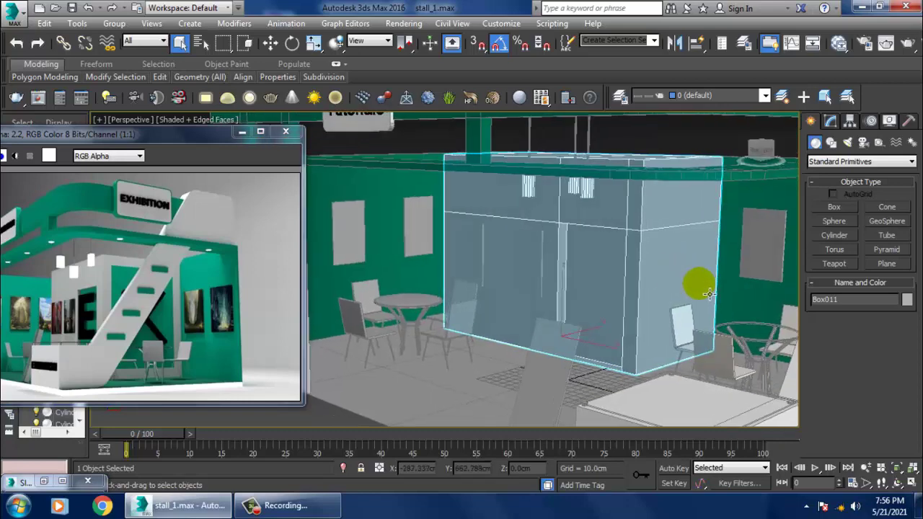
In Polygon mode, select two wall polygons of Box011 and apply the wall material.
click(831, 122)
click(873, 282)
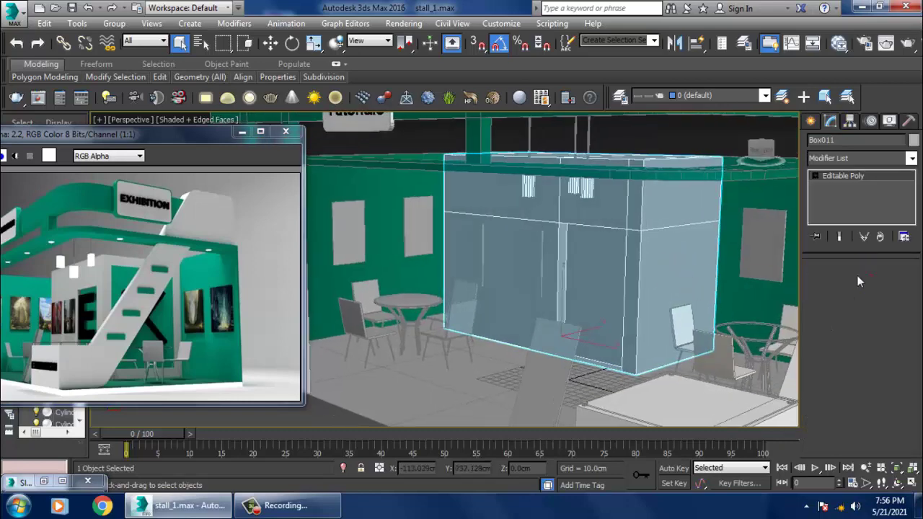
click(598, 261)
ctrl+click(697, 282)
mouse_move(696, 282)
alt+middle_down()
mouse_move(680, 258)
mouse_move(673, 264)
alt+middle_up()
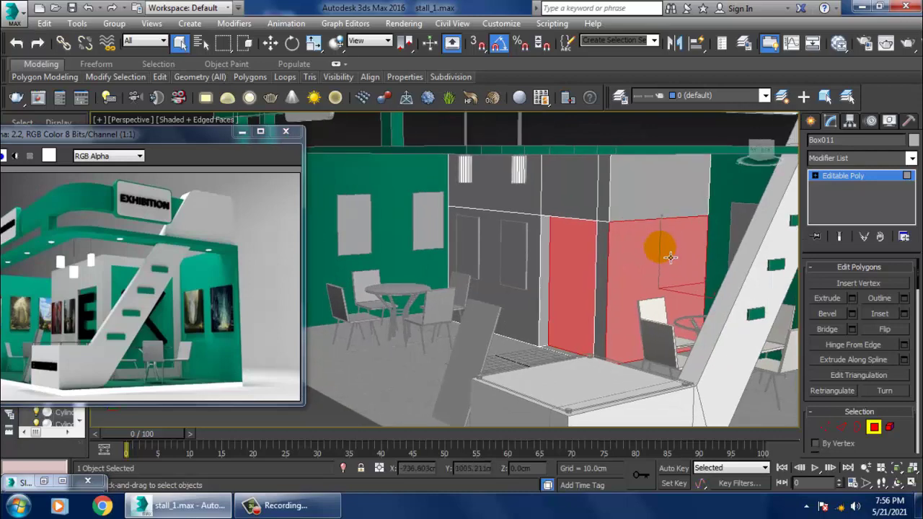
key(m)
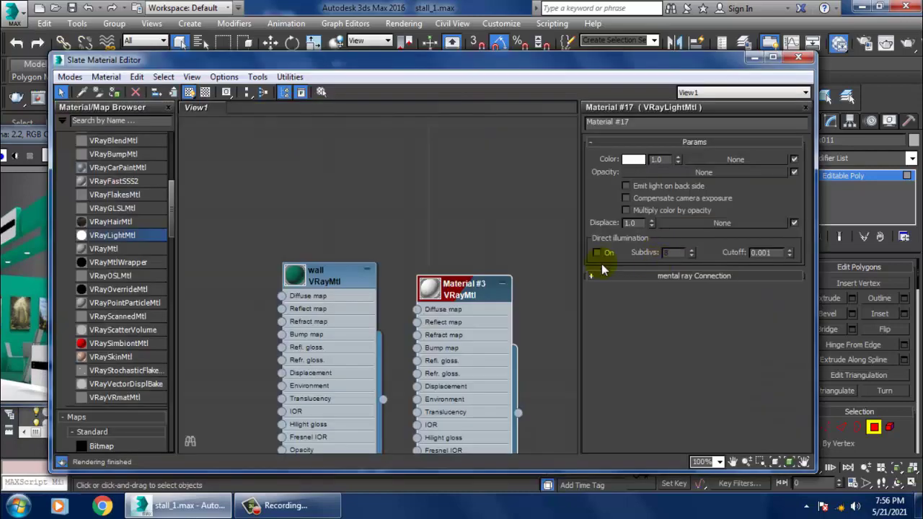
click(113, 91)
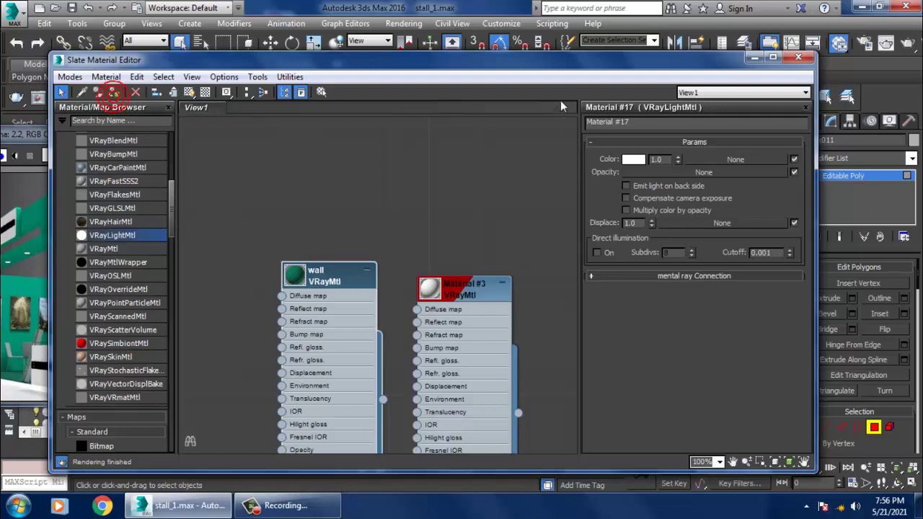
drag(575, 69, 211, 139)
Reselect the upper and left wall faces and pick Material #3 in the editor.
click(836, 176)
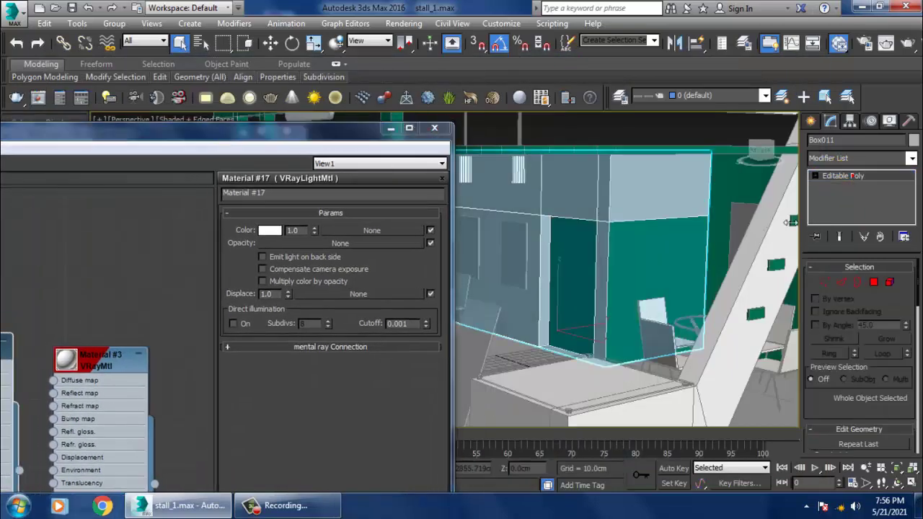
click(874, 283)
click(692, 252)
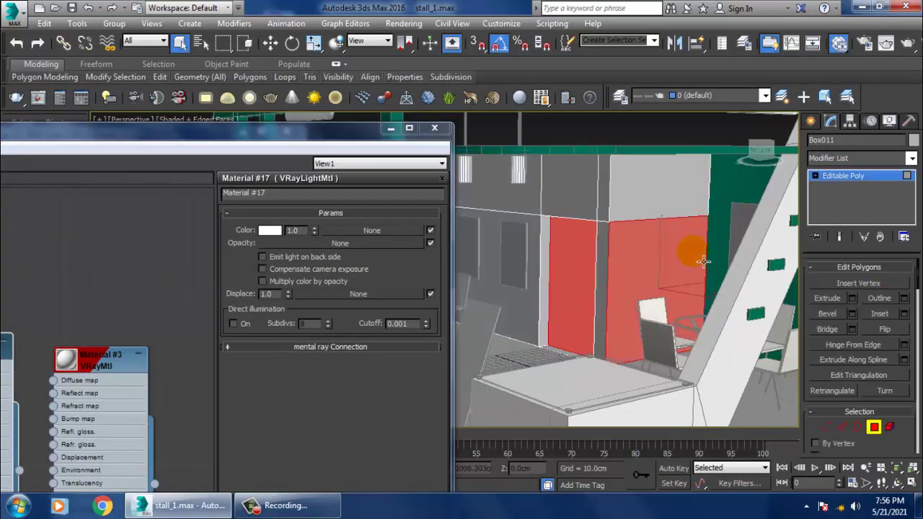
click(703, 261)
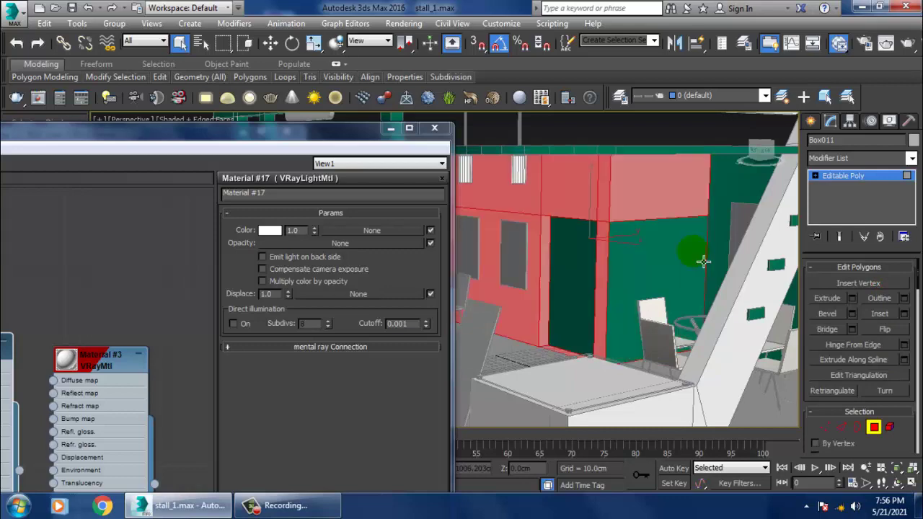
drag(245, 135, 645, 73)
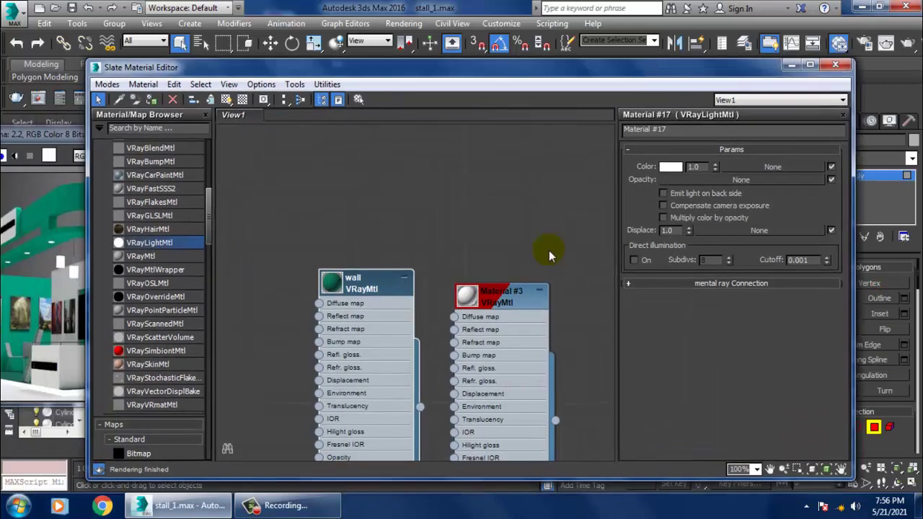
click(519, 292)
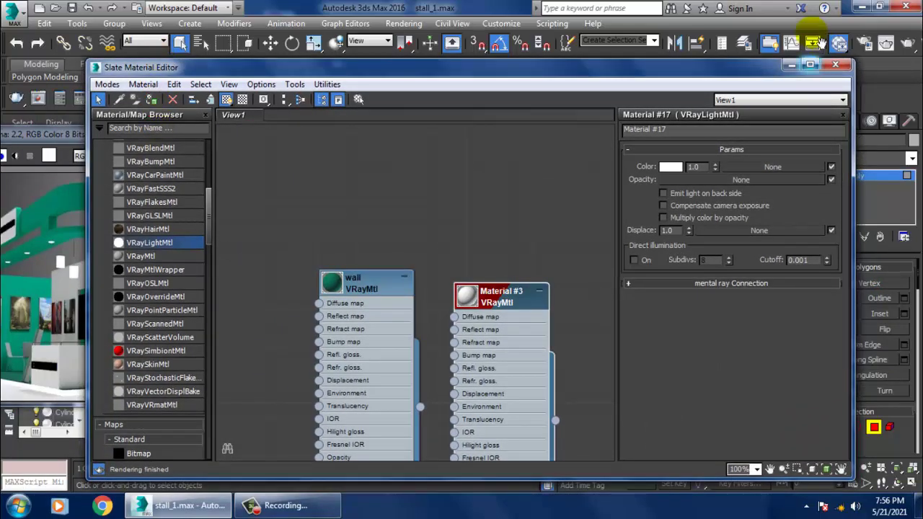
click(791, 65)
scroll(606, 264, down, 3)
Zoom in on the table and ungroup the table group Group007.
middle_drag(606, 263, 608, 240)
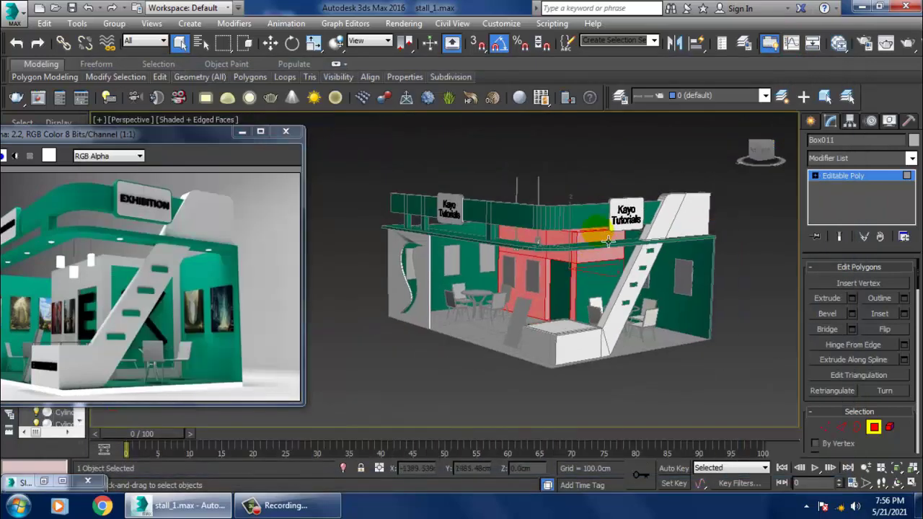
scroll(608, 240, up, 1)
scroll(608, 240, up, 2)
scroll(609, 224, up, 2)
mouse_move(612, 201)
middle_down()
mouse_move(598, 235)
mouse_move(608, 261)
middle_up()
scroll(556, 200, up, 1)
scroll(526, 313, up, 3)
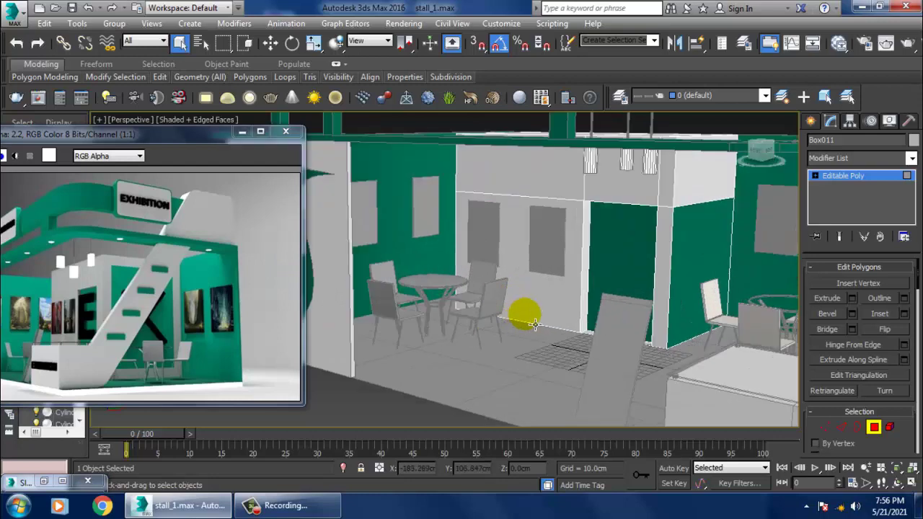
scroll(527, 323, up, 1)
middle_drag(527, 323, 452, 323)
scroll(455, 317, up, 1)
scroll(556, 310, up, 1)
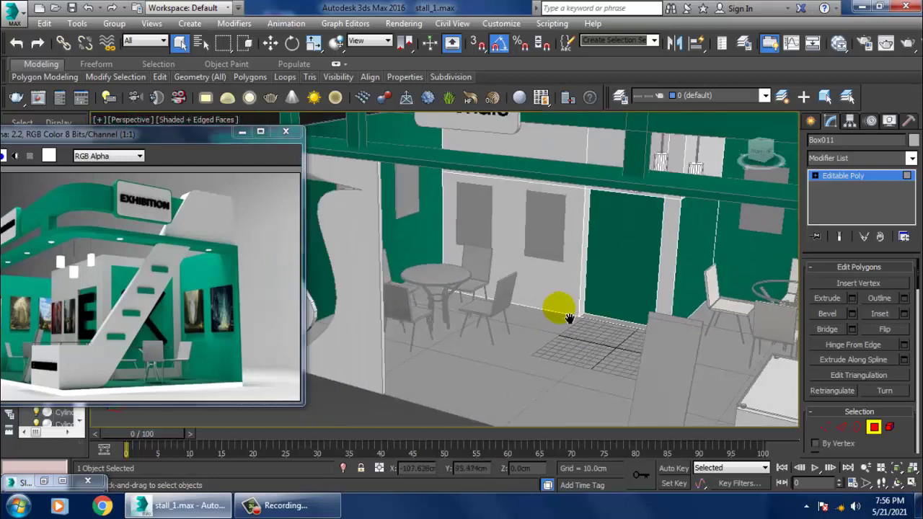
scroll(417, 250, up, 2)
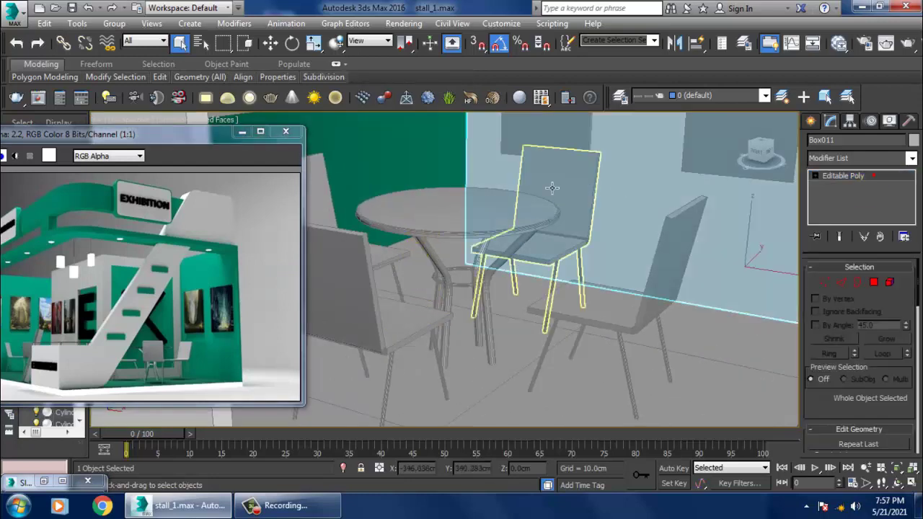
click(491, 219)
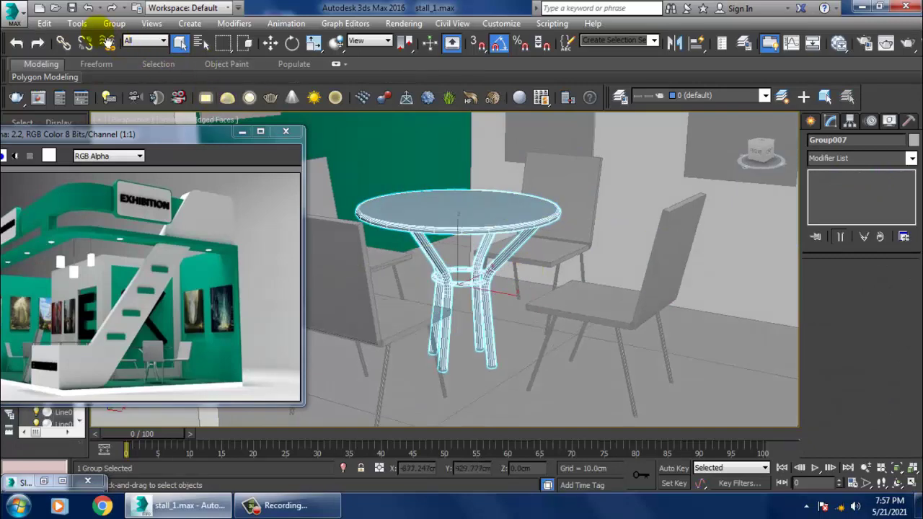
click(114, 23)
click(130, 54)
Select the tabletop and pick the glass VRayMtl node in the Slate Material Editor.
click(466, 225)
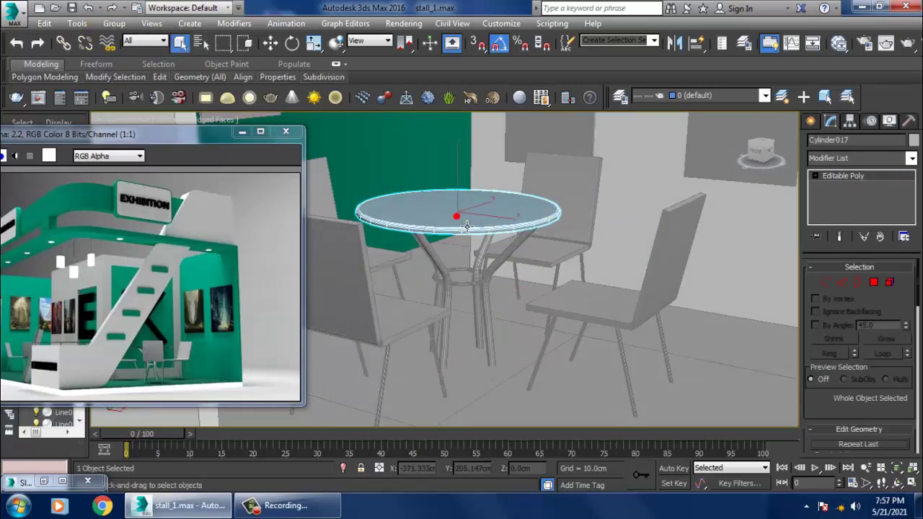
key(m)
middle_drag(534, 253, 455, 181)
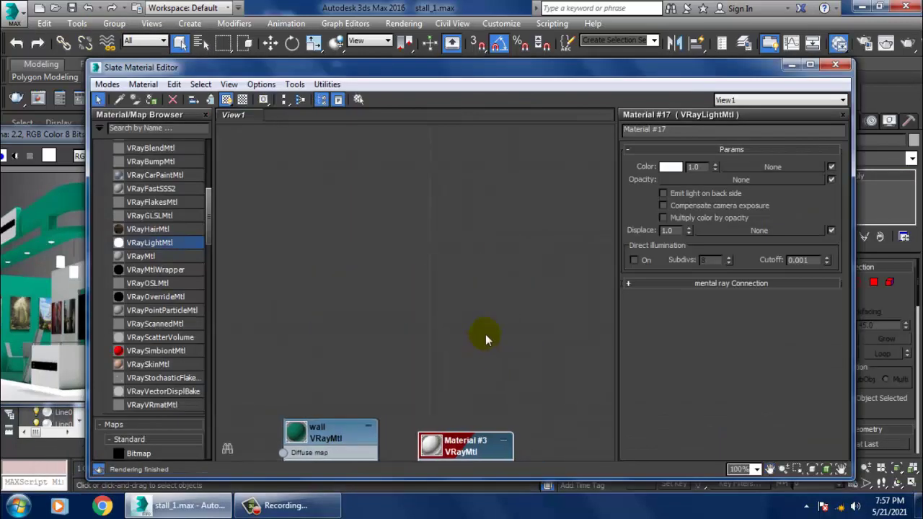
click(412, 186)
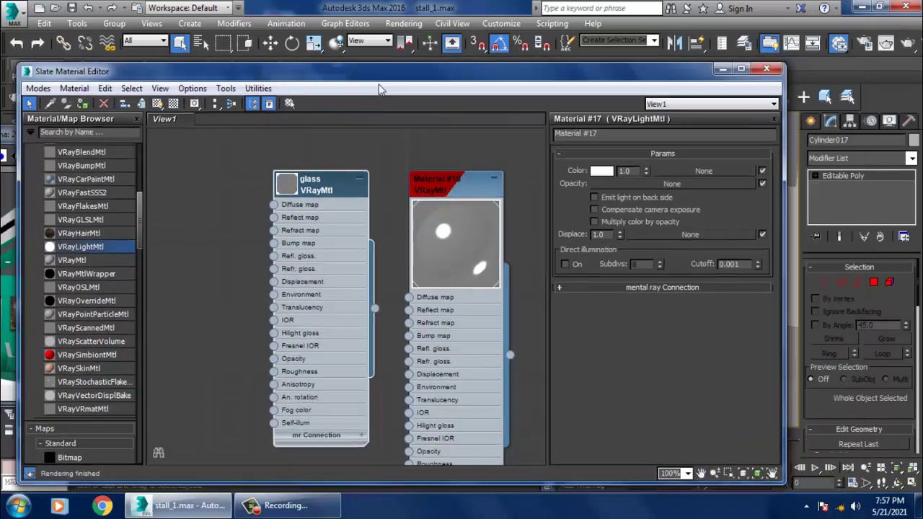
Select the table's four legs and its ring together.
drag(505, 67, 8, 107)
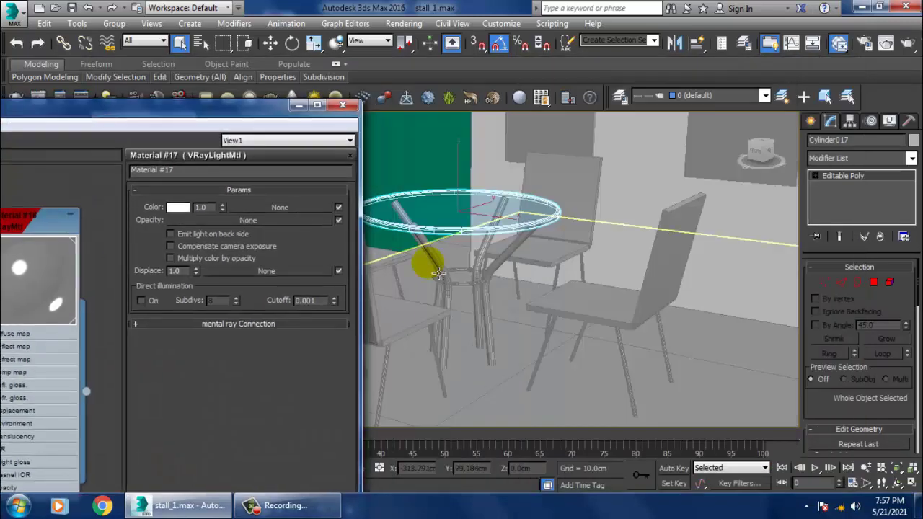
click(498, 249)
scroll(509, 254, up, 5)
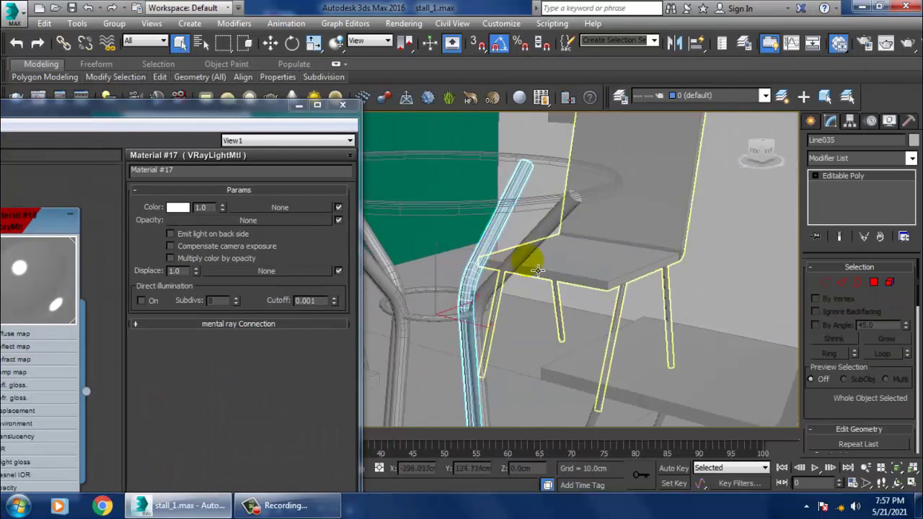
ctrl+click(519, 263)
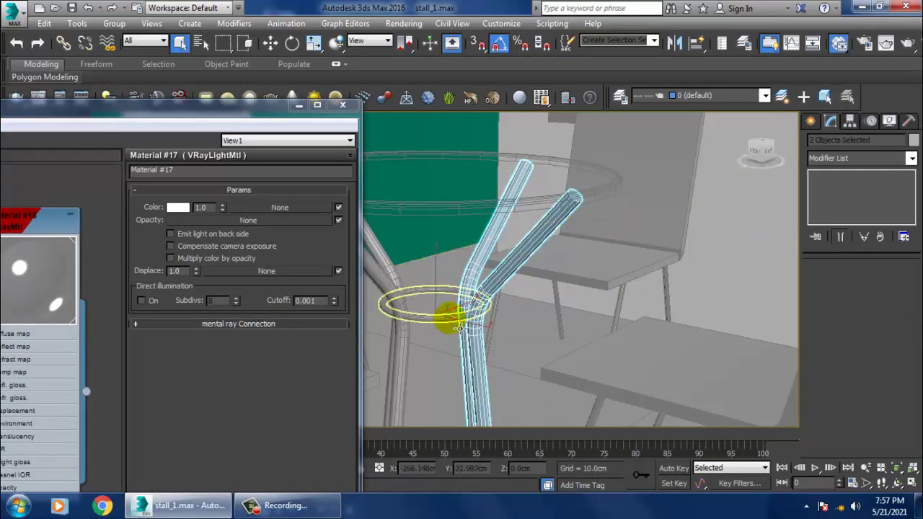
ctrl+click(449, 317)
ctrl+click(400, 265)
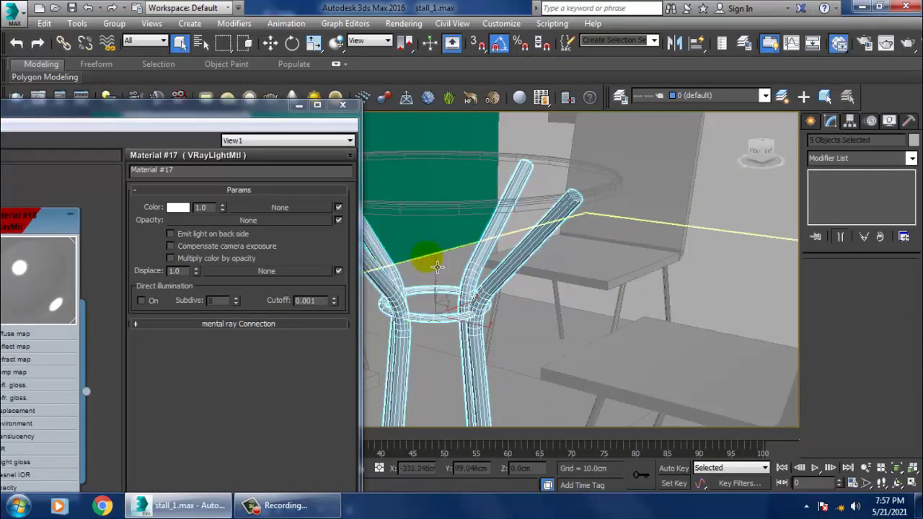
scroll(422, 262, down, 3)
ctrl+click(379, 234)
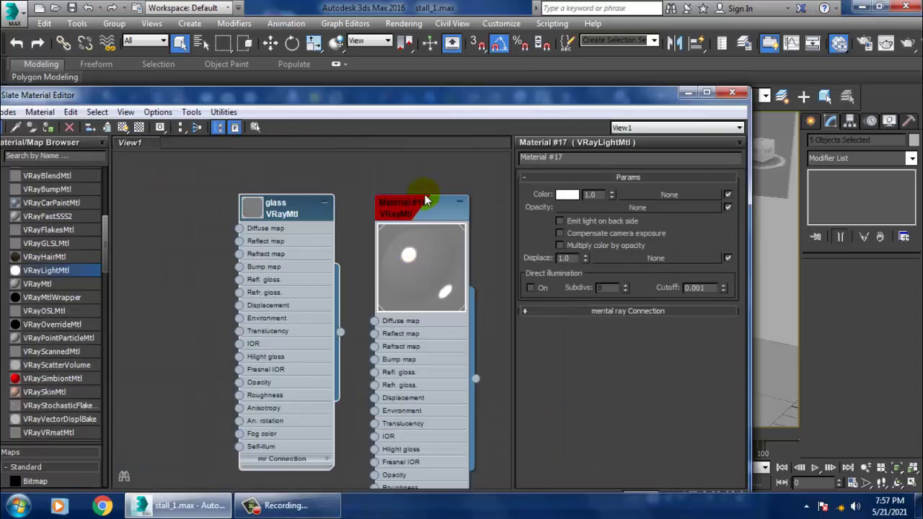
Rename Material #16 to 'metal' in the Slate Material Editor.
click(412, 209)
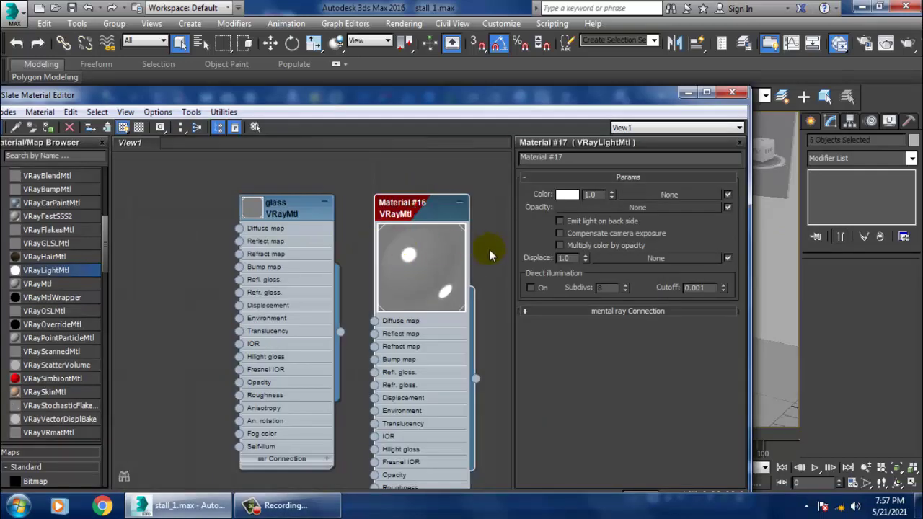
double_click(429, 207)
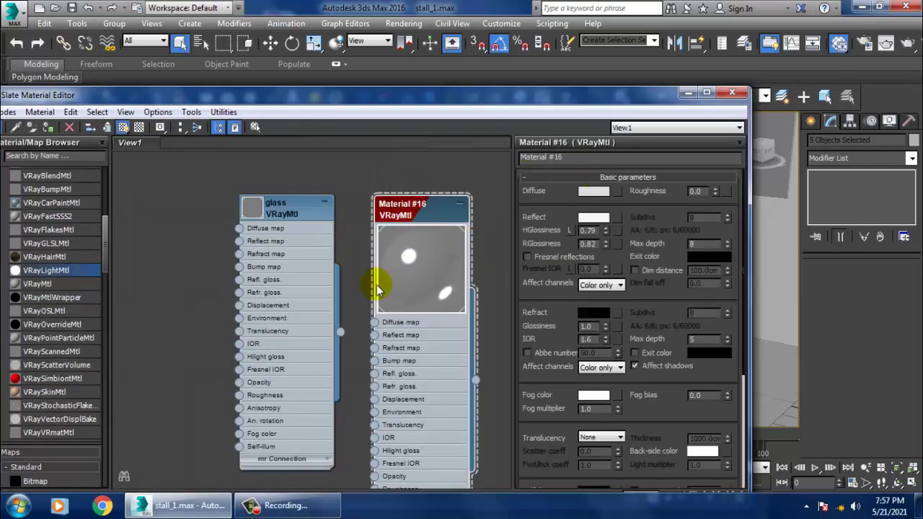
mouse_move(377, 285)
middle_down()
mouse_move(381, 190)
mouse_move(406, 288)
mouse_move(409, 386)
mouse_move(412, 299)
mouse_move(440, 329)
mouse_move(432, 248)
mouse_move(432, 313)
mouse_move(392, 250)
middle_up()
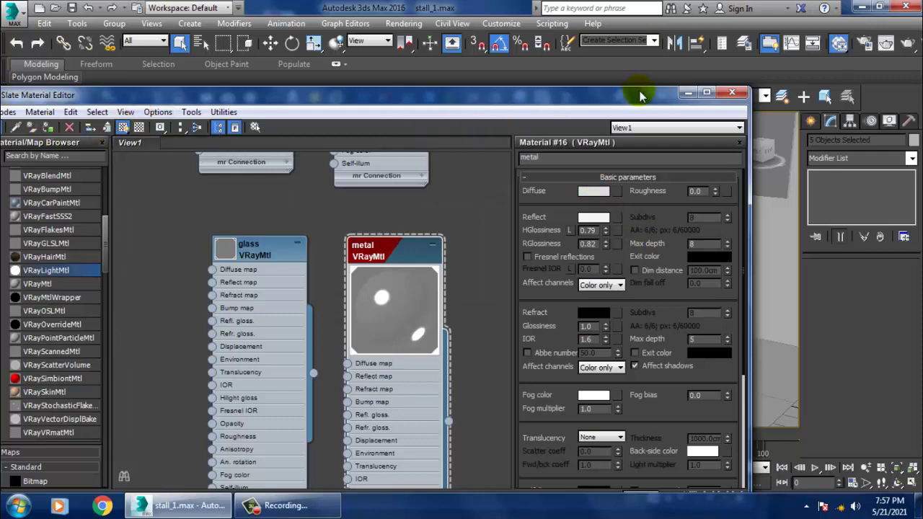
drag(638, 97, 130, 289)
Select all four chair groups and ungroup them.
scroll(775, 295, down, 2)
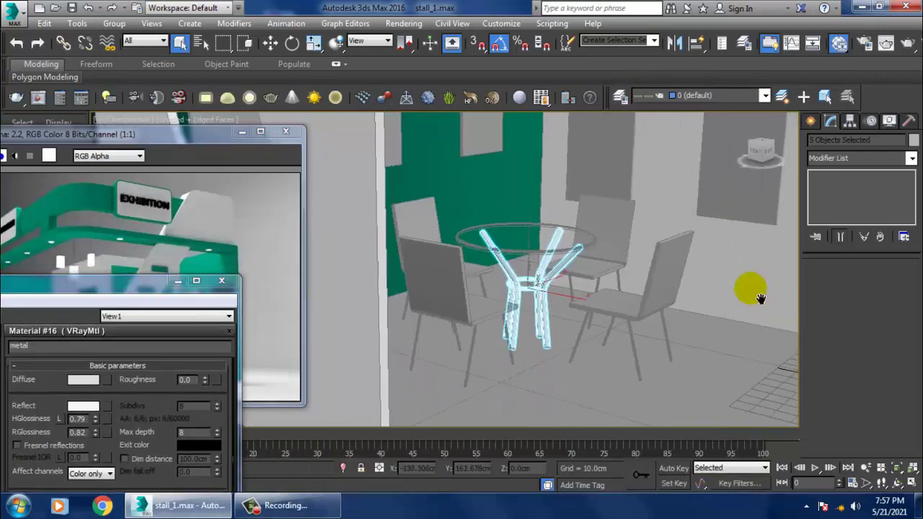
scroll(746, 284, down, 5)
scroll(422, 278, up, 3)
scroll(511, 295, up, 3)
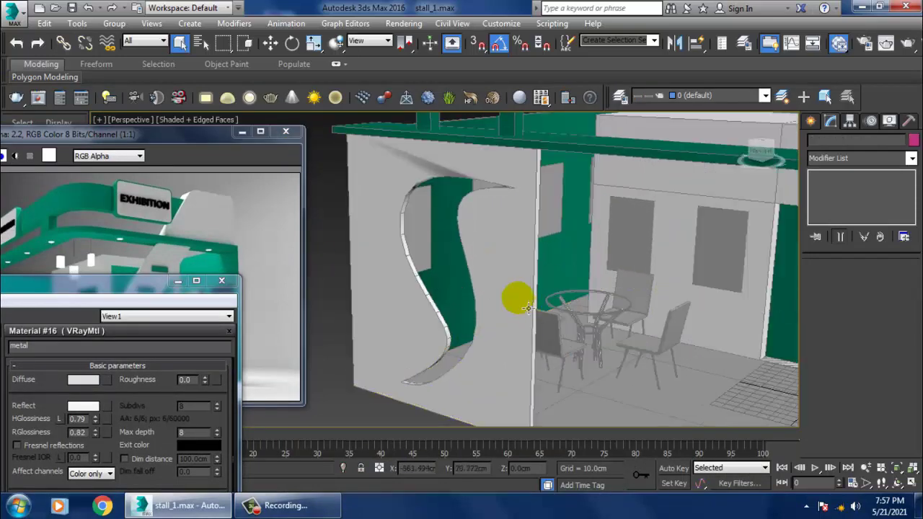
scroll(541, 313, up, 3)
scroll(548, 313, up, 3)
click(644, 321)
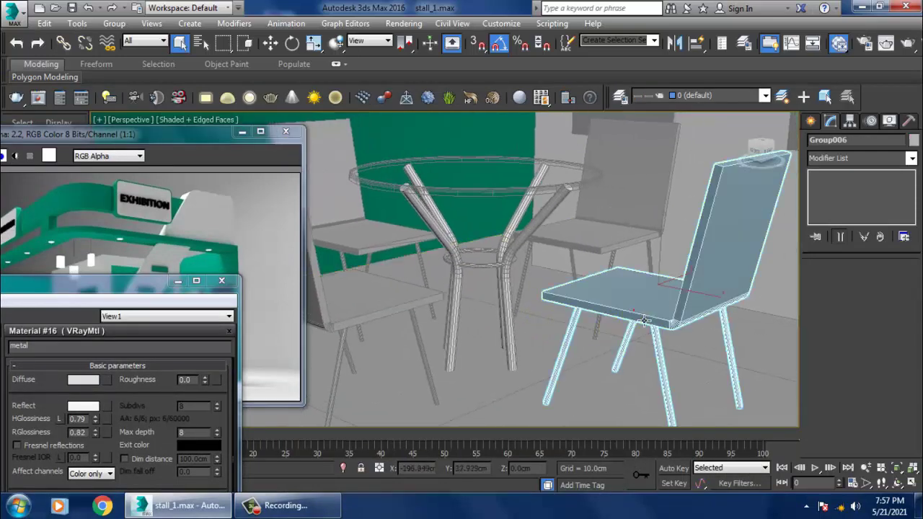
ctrl+click(608, 226)
ctrl+click(339, 224)
ctrl+click(368, 313)
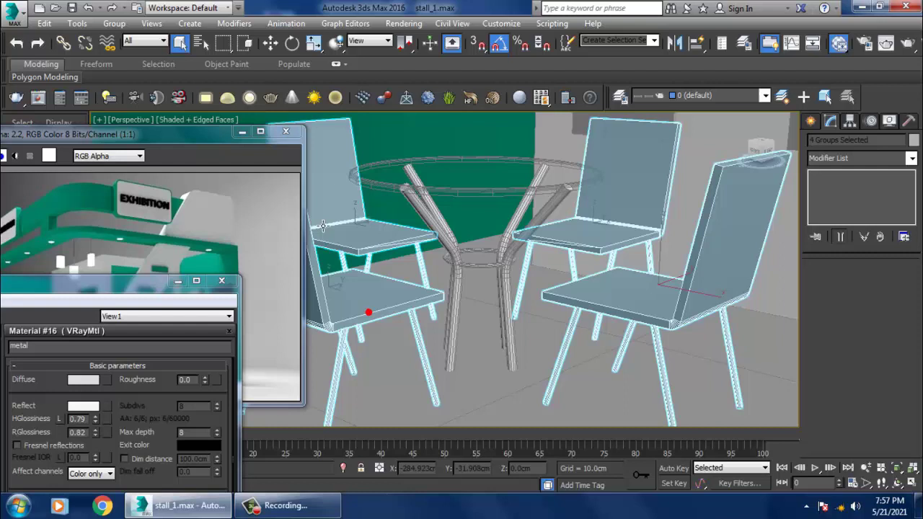
click(114, 23)
click(123, 51)
Select the chairs' seat-and-back pieces and pick the chair material node.
click(615, 298)
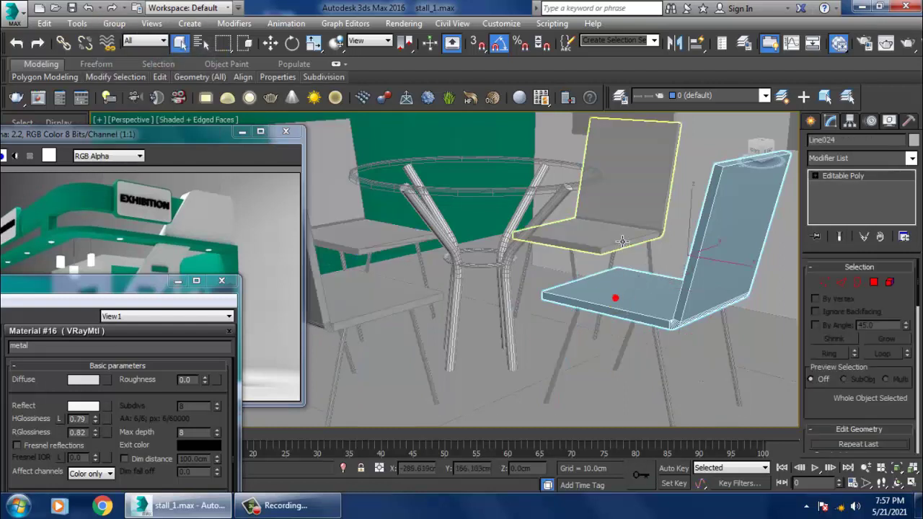
ctrl+click(621, 242)
ctrl+click(364, 241)
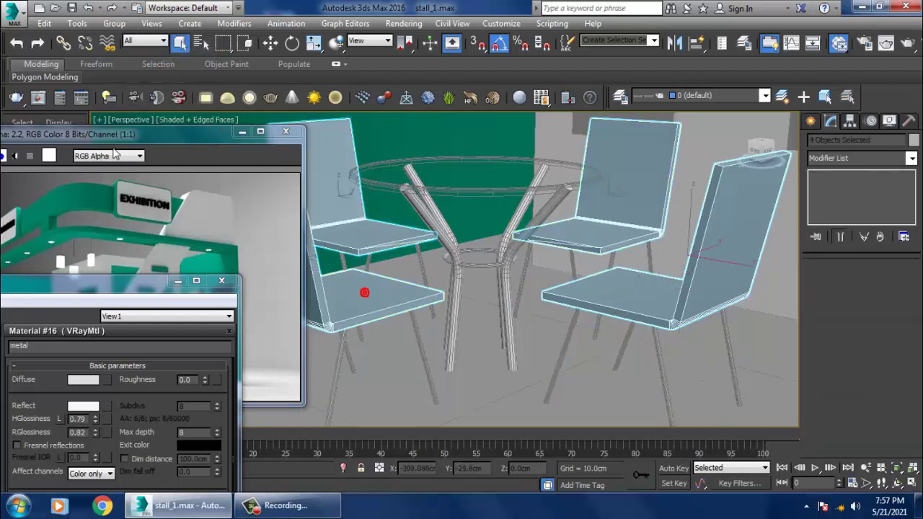
double_click(115, 293)
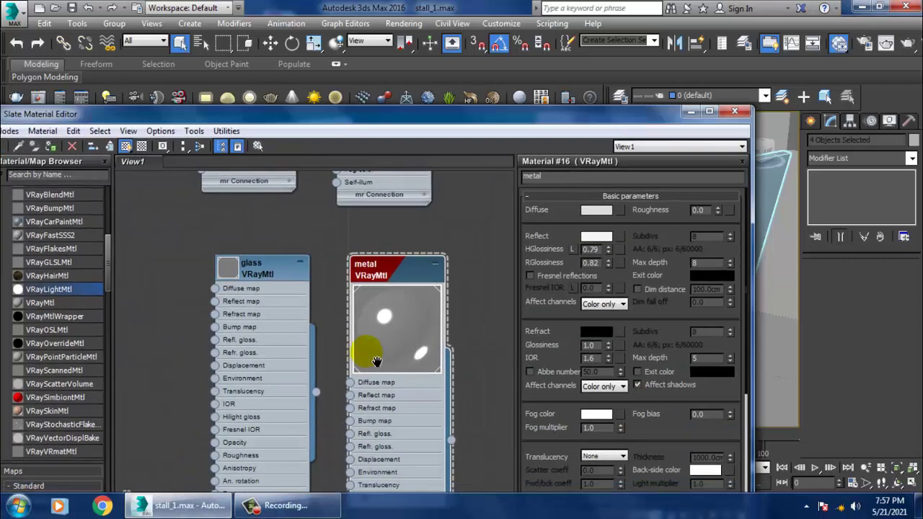
middle_drag(376, 361, 371, 273)
scroll(364, 294, down, 3)
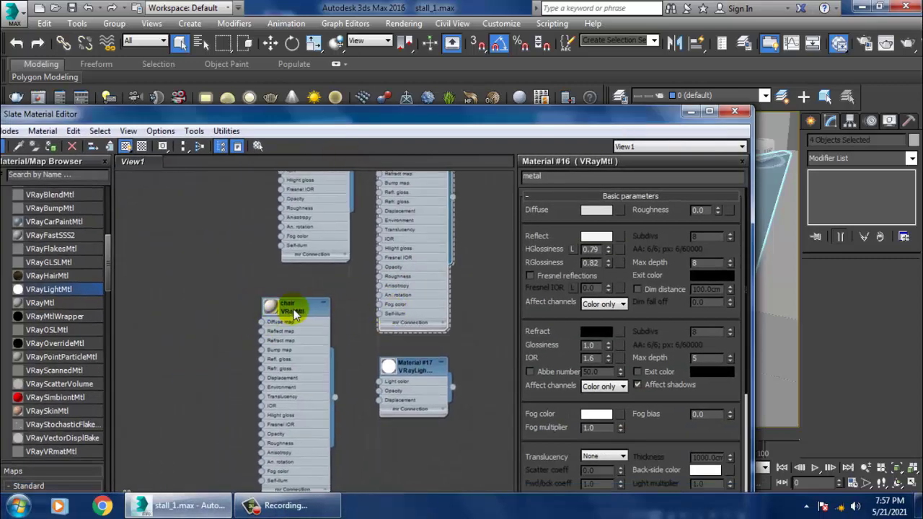
click(293, 311)
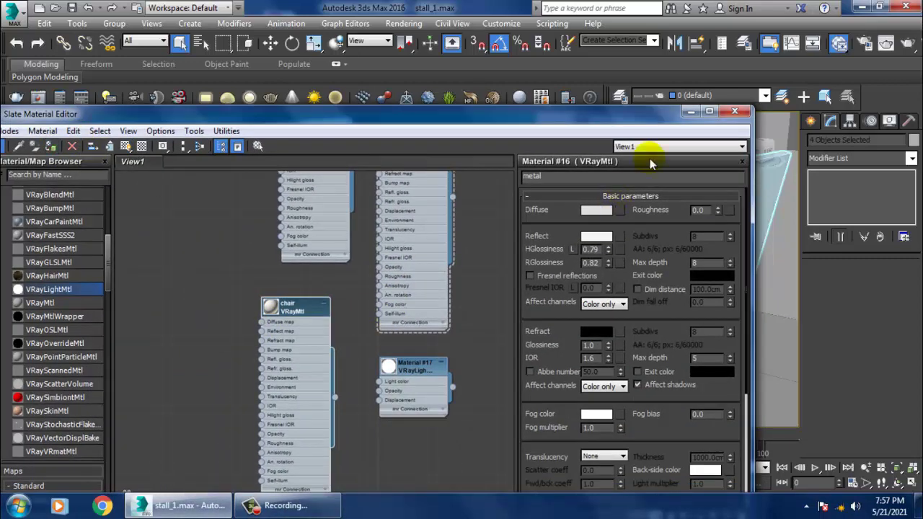
click(689, 113)
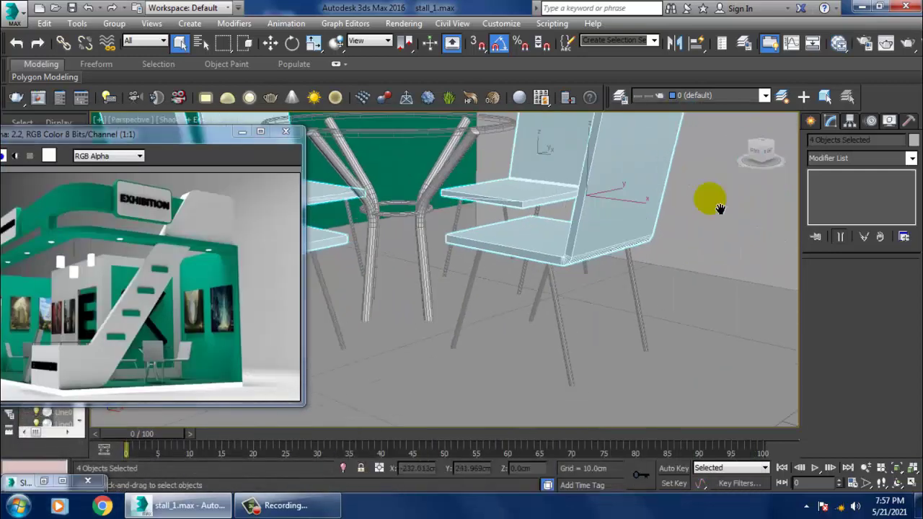
Select the chairs' leg frames and make the metal VRayMtl active in the Slate editor.
click(562, 314)
ctrl+click(630, 283)
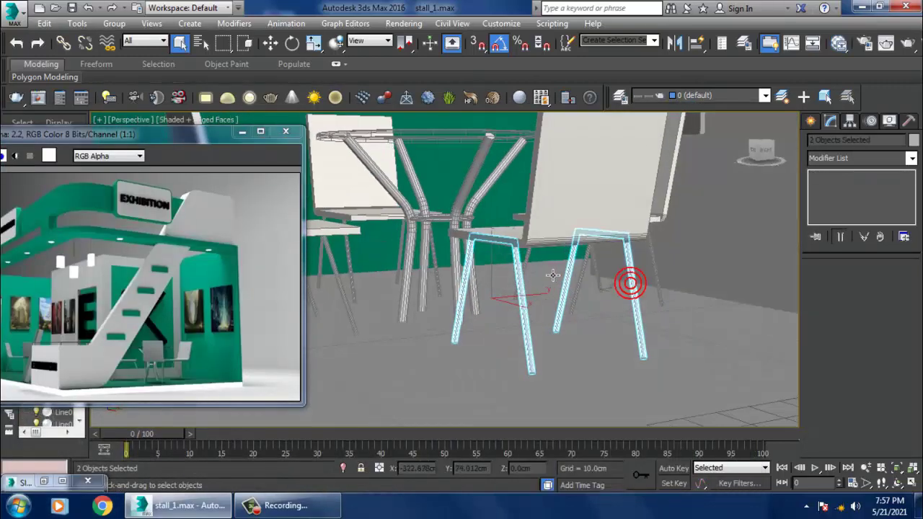
ctrl+click(654, 268)
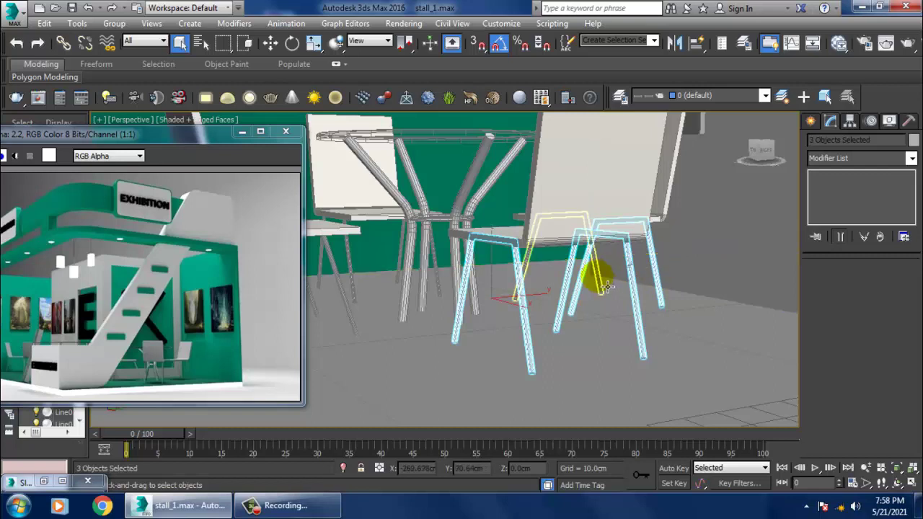
alt+middle_drag(504, 271, 517, 352)
ctrl+click(505, 329)
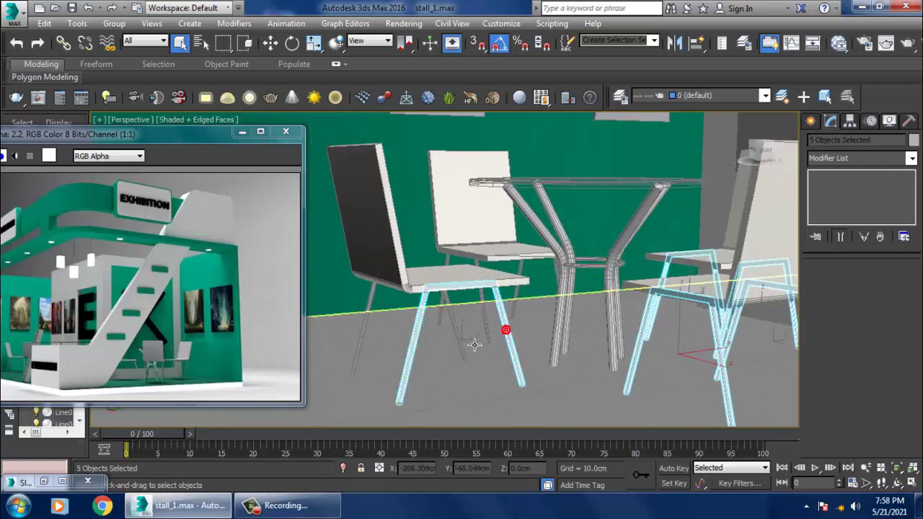
ctrl+click(465, 339)
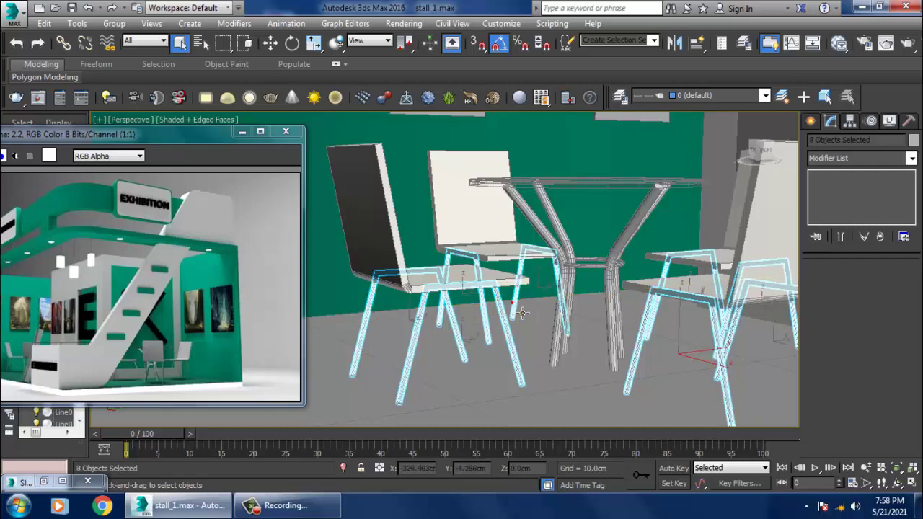
key(m)
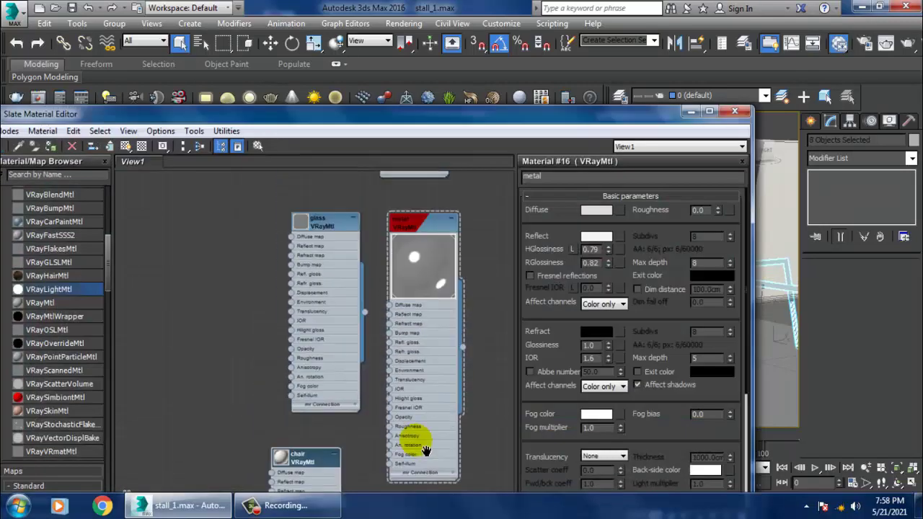
click(435, 235)
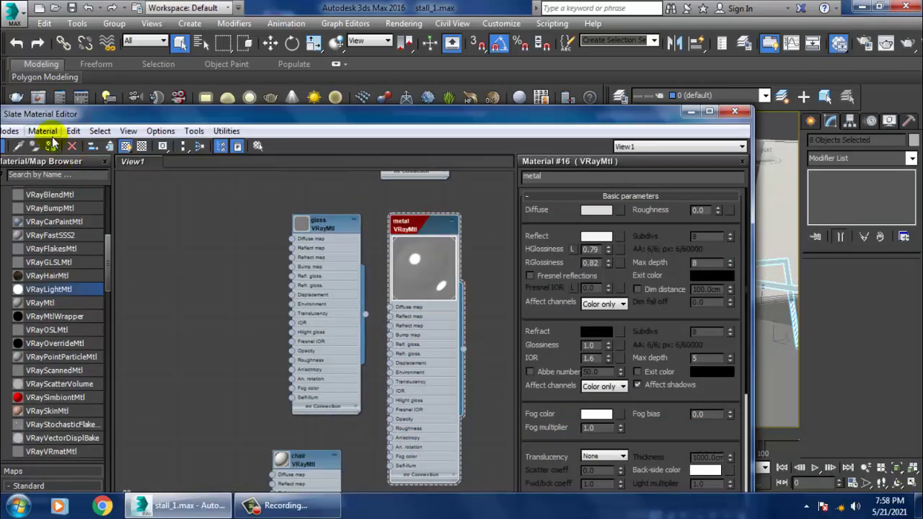
From a frontal view, window-select the three top line objects and open the Slate Material Editor.
click(688, 113)
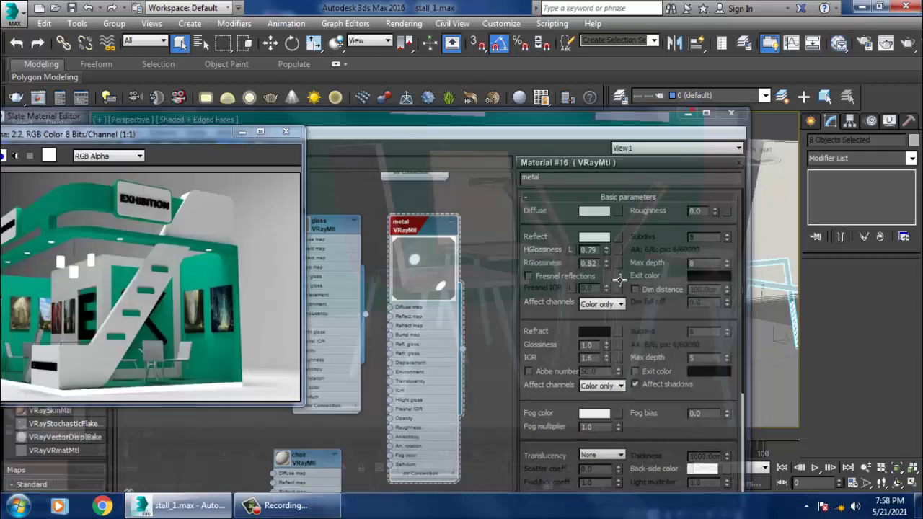
scroll(522, 319, down, 5)
scroll(647, 318, up, 2)
alt+middle_drag(647, 318, 606, 325)
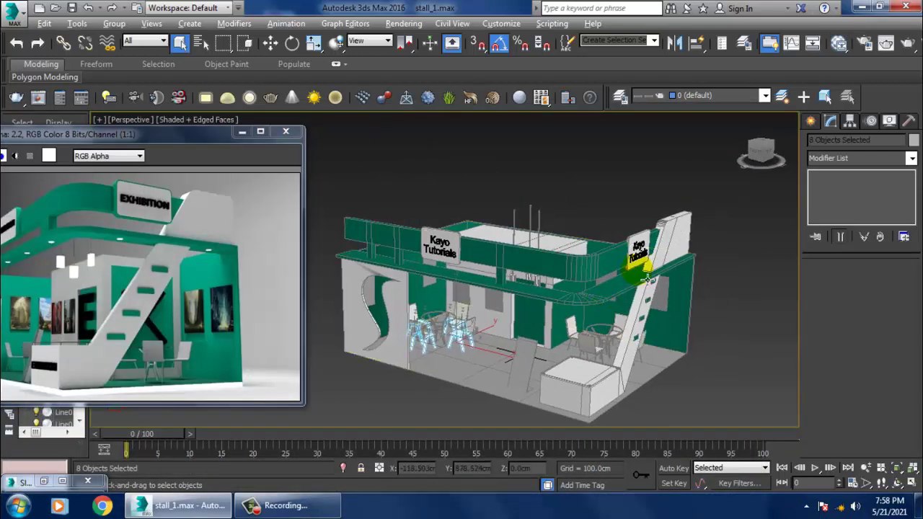
scroll(599, 326, up, 3)
scroll(592, 328, up, 2)
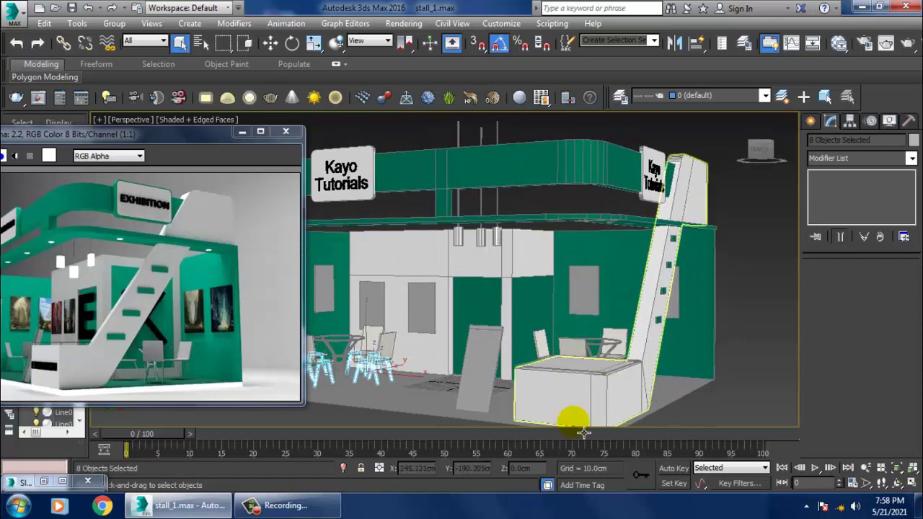
click(569, 417)
middle_drag(419, 116, 455, 196)
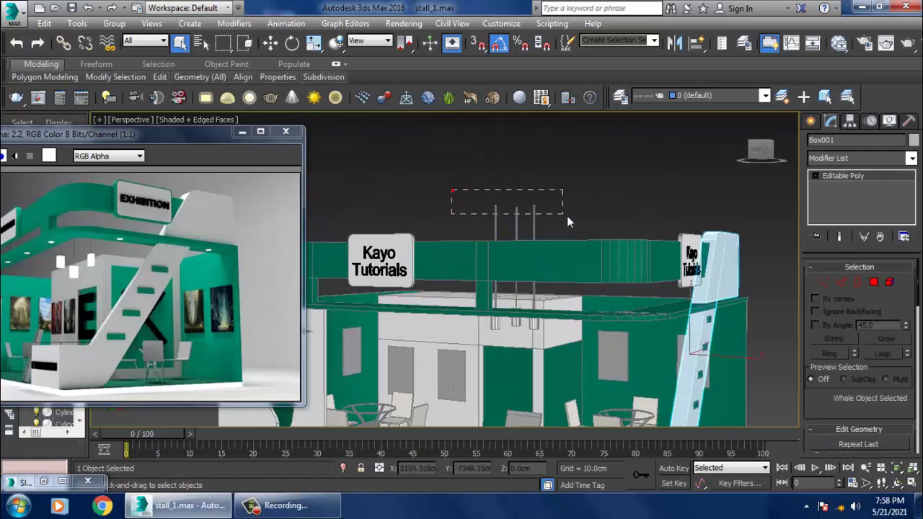
drag(452, 190, 567, 222)
middle_drag(628, 251, 622, 245)
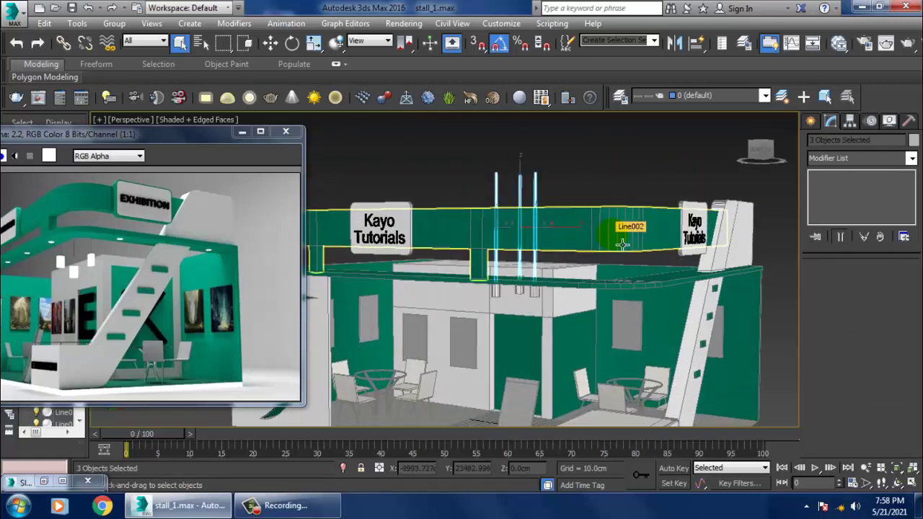
key(m)
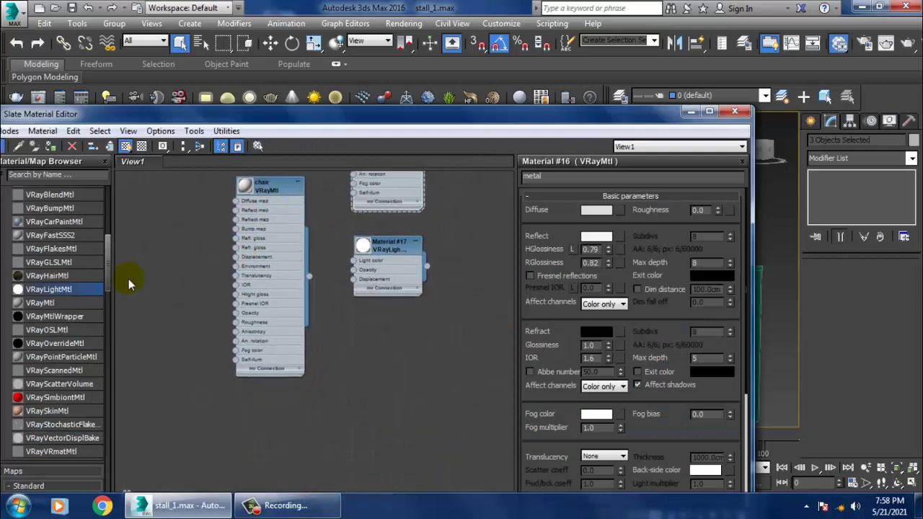
Create VRayMtl Material #41 with diffuse RGB 18,18,18 and assign it to the three top lines.
drag(414, 377, 408, 371)
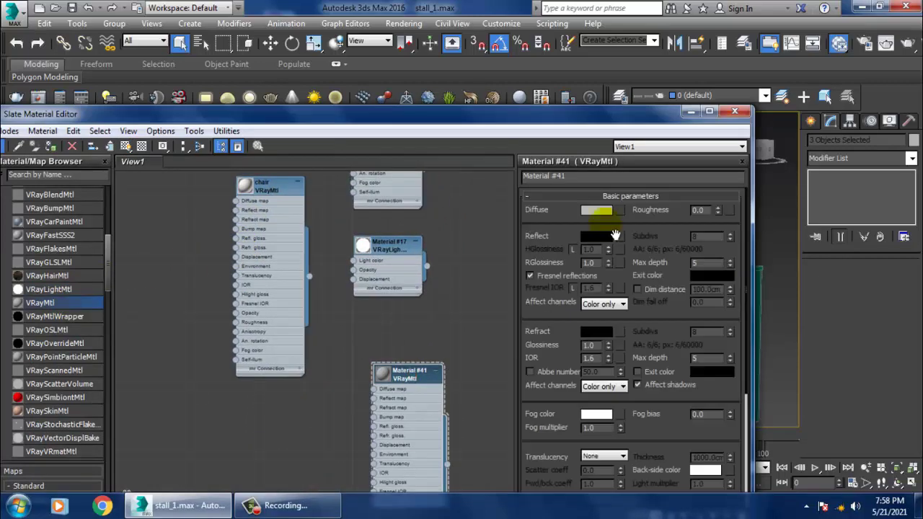
click(596, 209)
drag(393, 141, 393, 95)
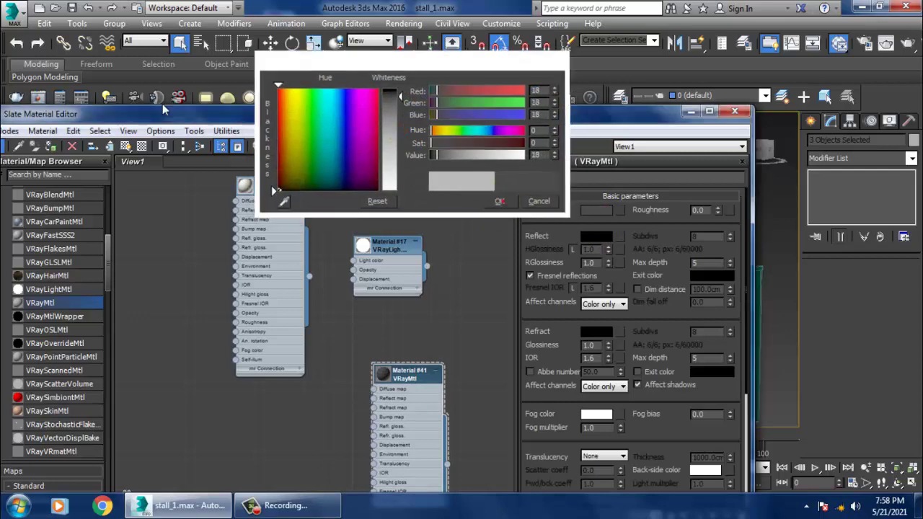
click(501, 201)
drag(144, 114, 385, 114)
click(291, 144)
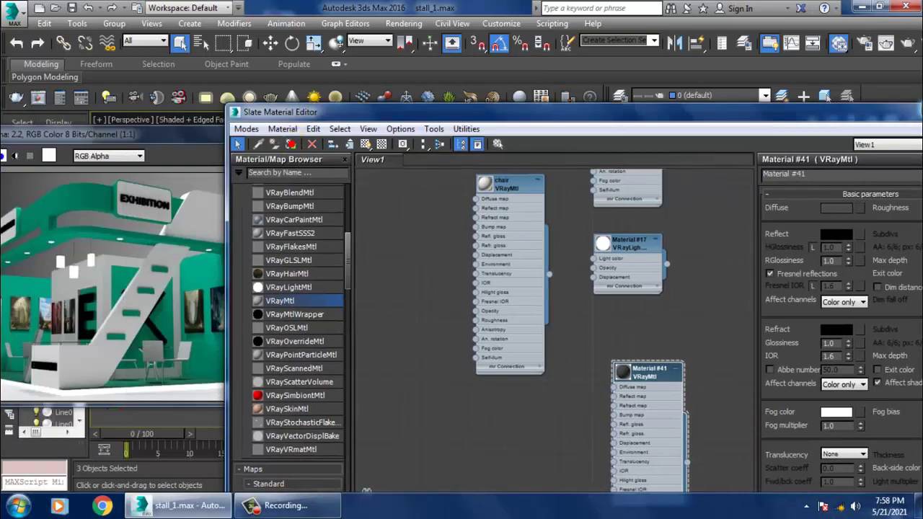
click(915, 112)
mouse_move(546, 214)
alt+middle_down()
mouse_move(610, 243)
mouse_move(643, 241)
mouse_move(565, 314)
alt+middle_up()
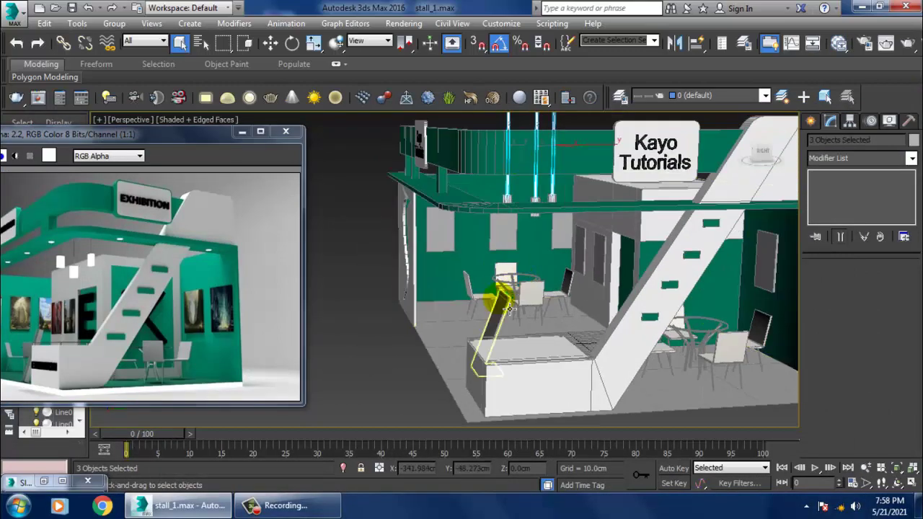
Select the stall floor plane, Plane001.
scroll(566, 313, up, 3)
alt+middle_drag(500, 302, 525, 268)
click(539, 342)
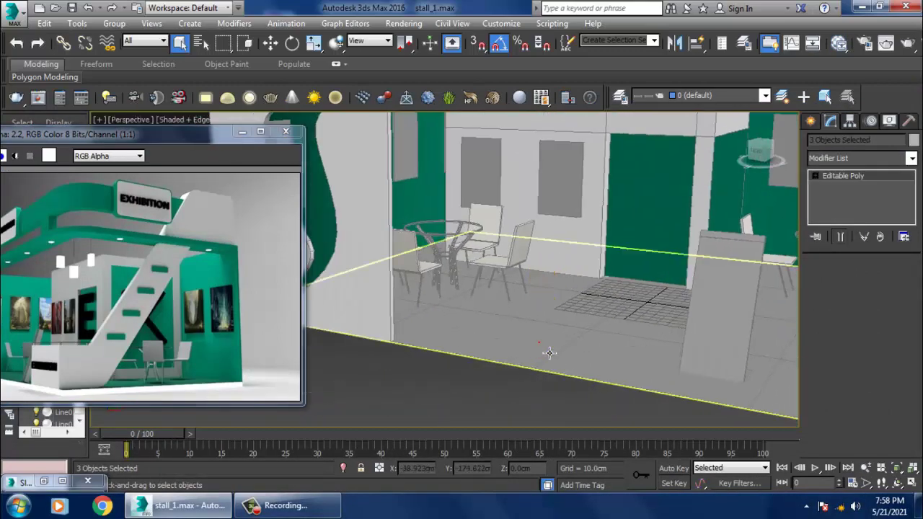
scroll(595, 332, down, 5)
alt+middle_drag(474, 325, 498, 346)
scroll(498, 346, up, 5)
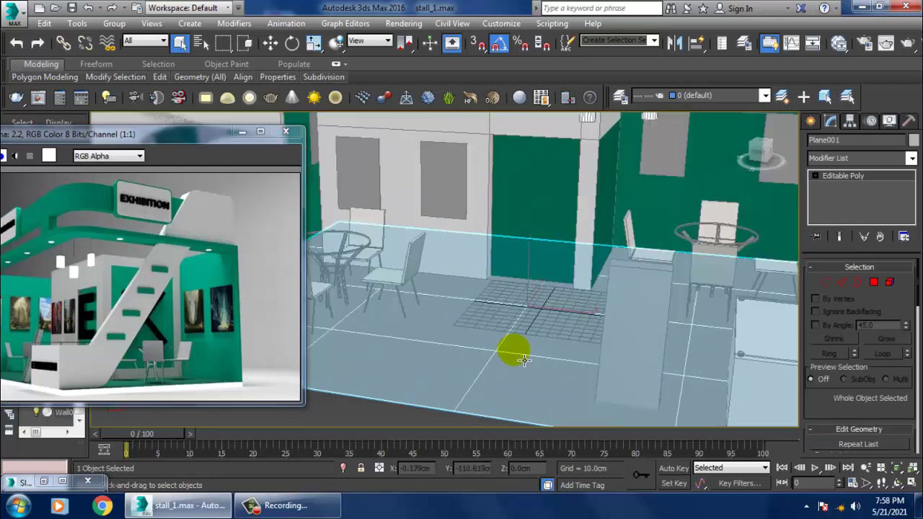
click(503, 339)
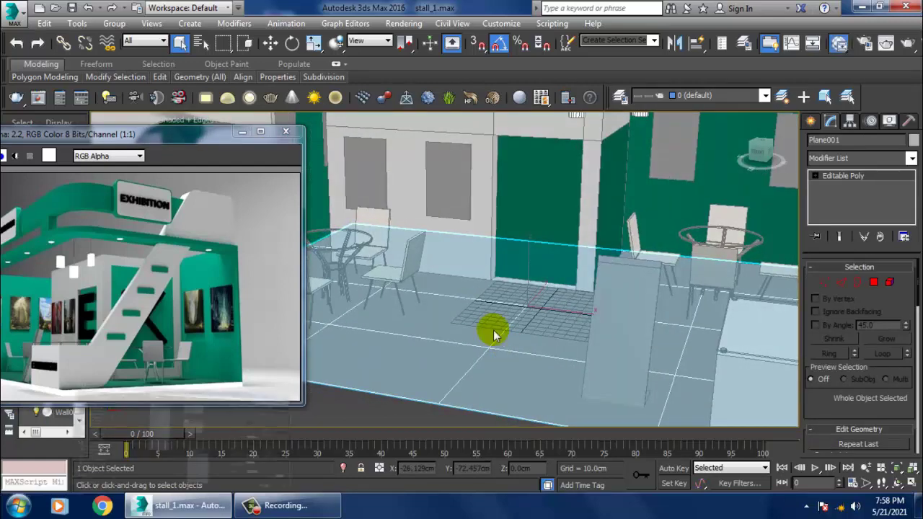
Add a new VRayMtl, Material #42, and open its Diffuse map slot.
key(m)
middle_drag(638, 408, 643, 339)
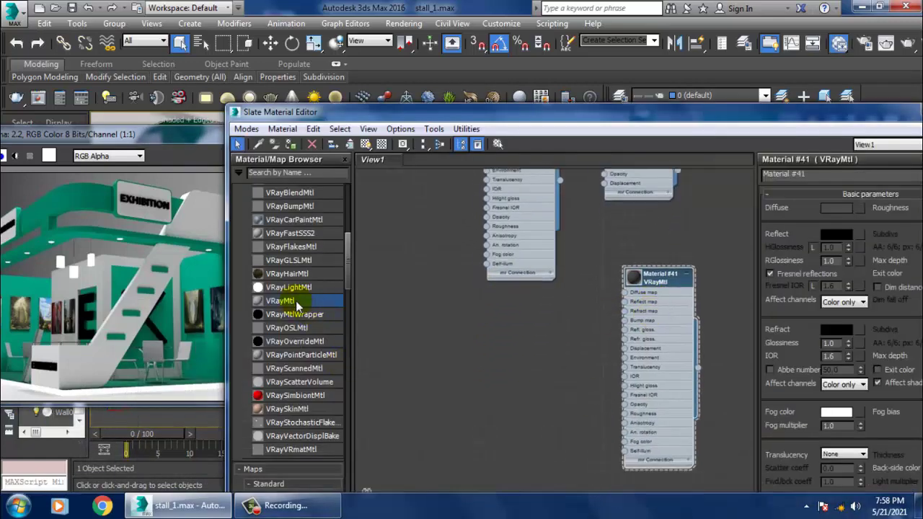
drag(462, 332, 481, 327)
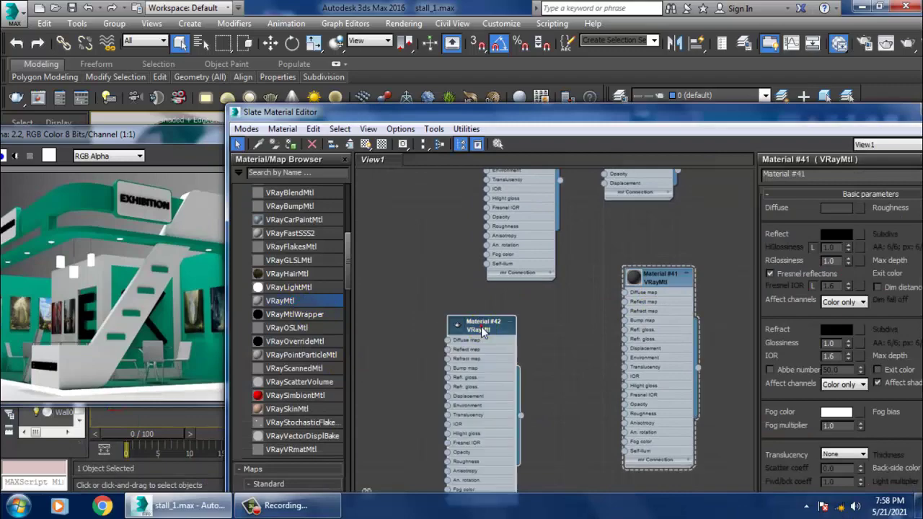
click(858, 209)
Choose Bitmap as the diffuse map and browse D:\May 2021, searching for 'bar chairr'.
double_click(159, 158)
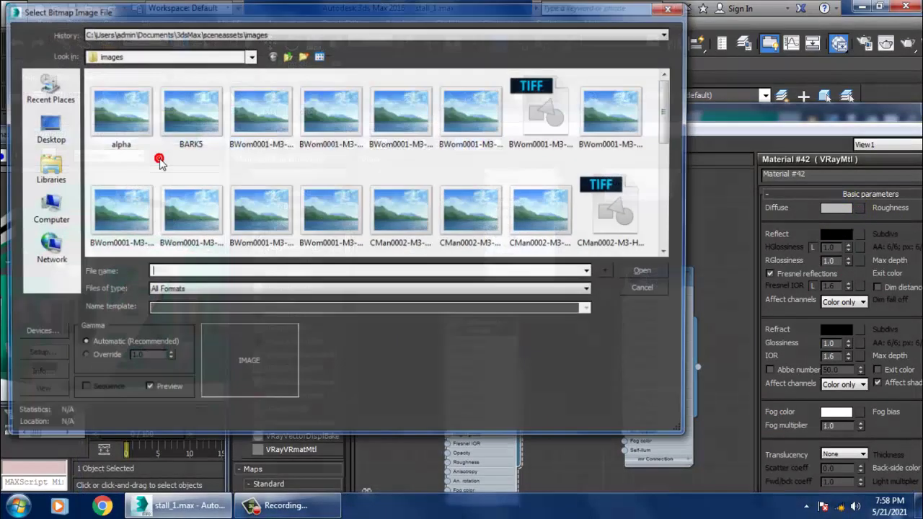
click(21, 129)
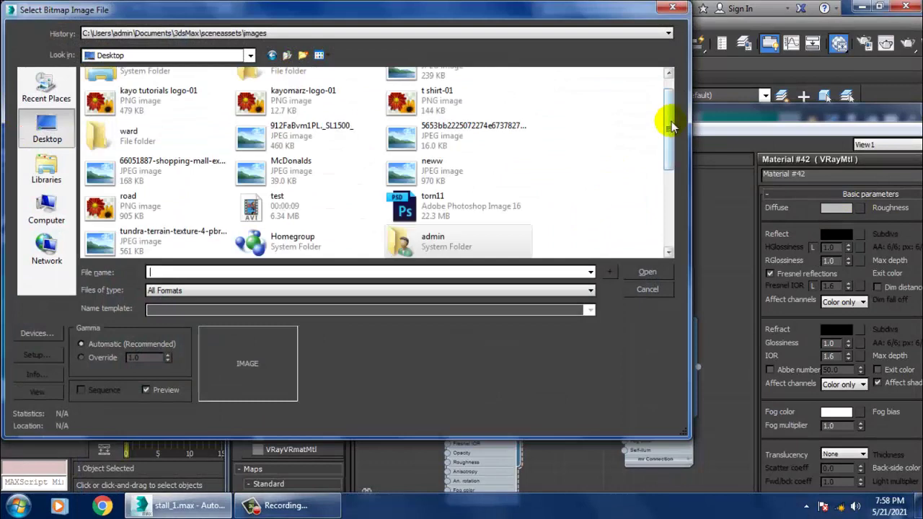
mouse_move(670, 127)
mouse_down()
mouse_move(669, 173)
mouse_move(658, 81)
mouse_up()
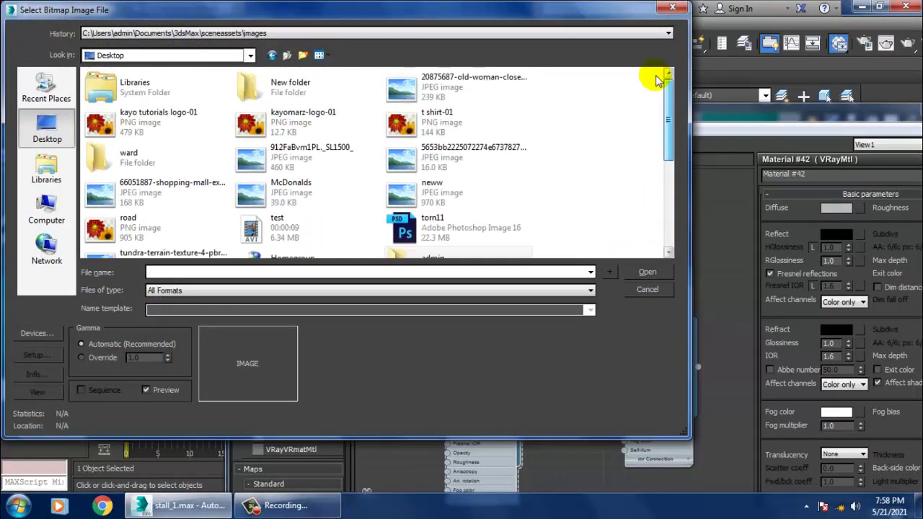
click(46, 209)
double_click(303, 93)
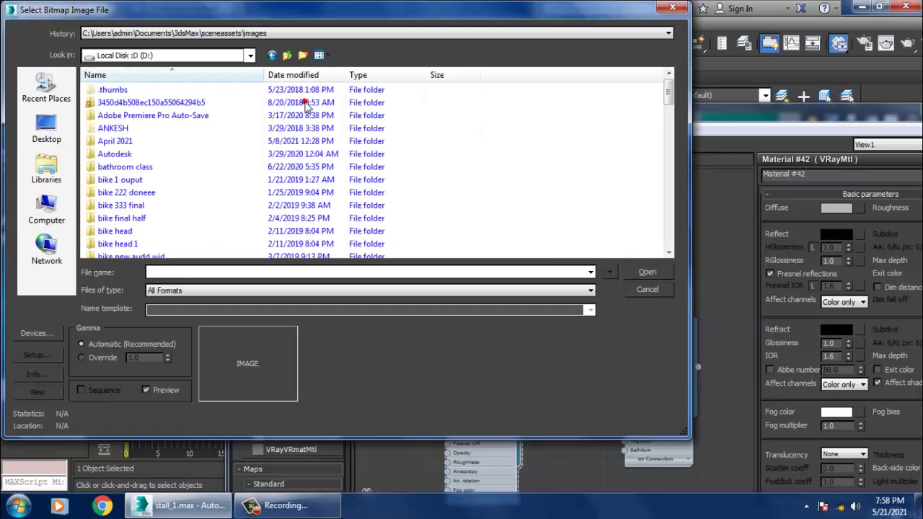
scroll(181, 142, down, 10)
click(123, 103)
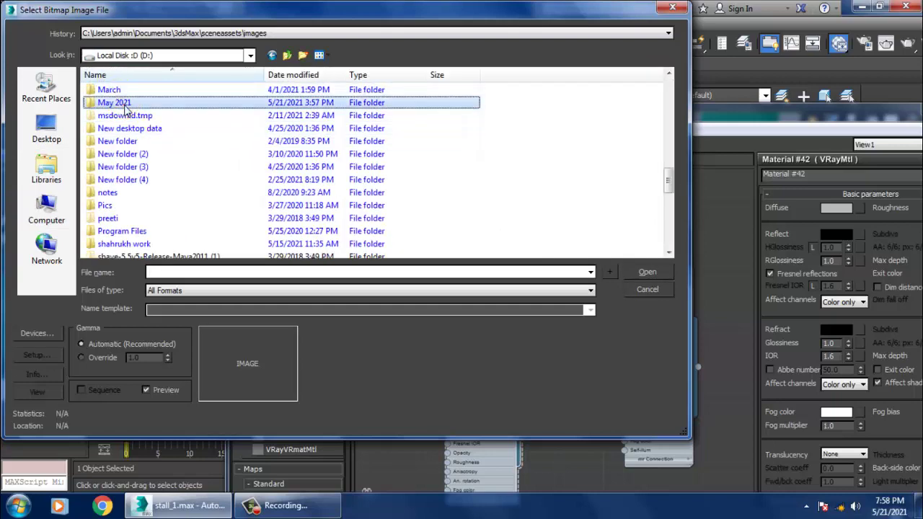
double_click(124, 105)
scroll(340, 109, down, 3)
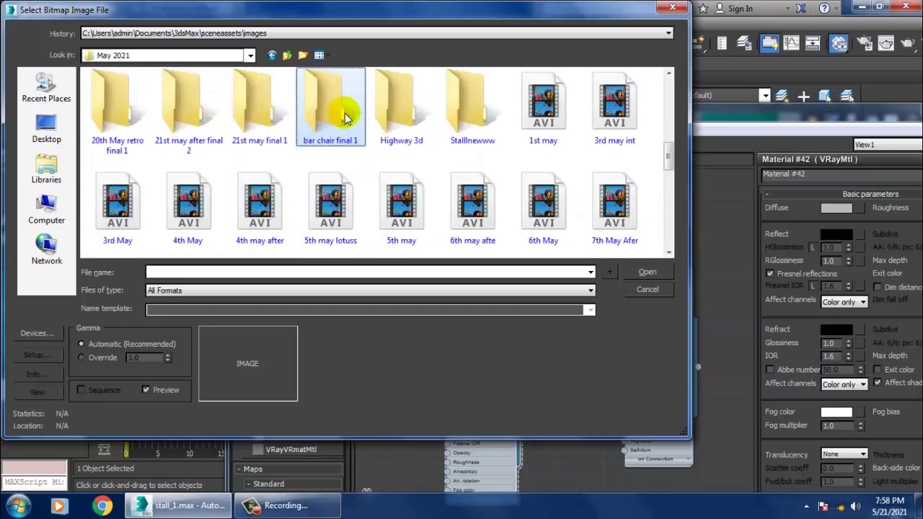
text(bar chairr)
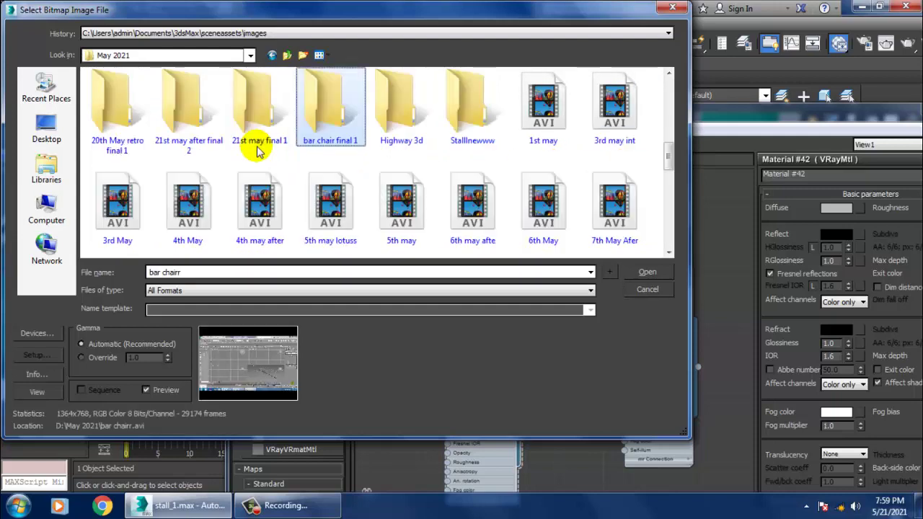
scroll(310, 117, down, 3)
scroll(312, 124, up, 3)
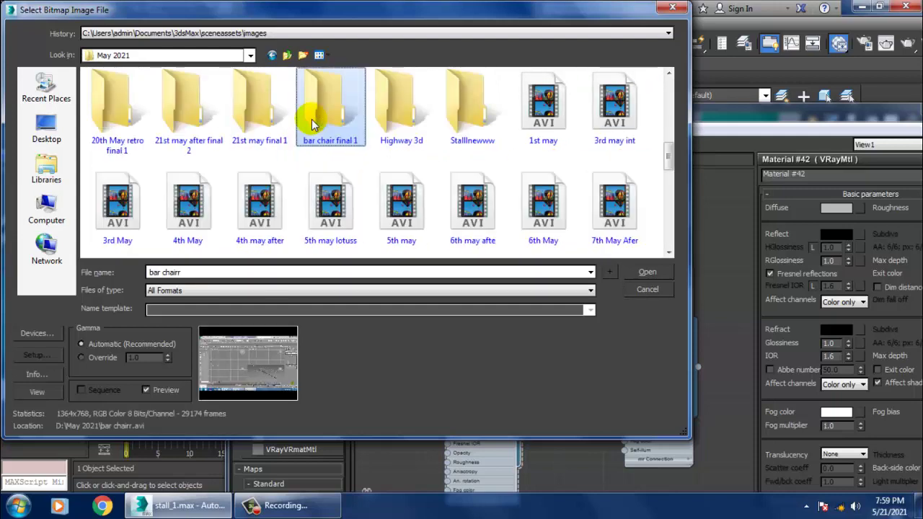
scroll(364, 138, up, 2)
scroll(364, 137, down, 5)
scroll(366, 138, up, 3)
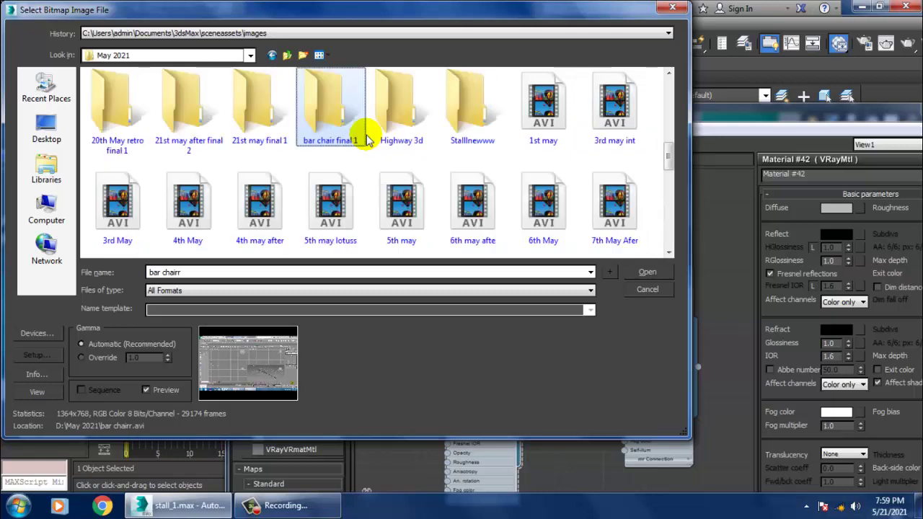
scroll(367, 139, down, 5)
scroll(374, 144, up, 3)
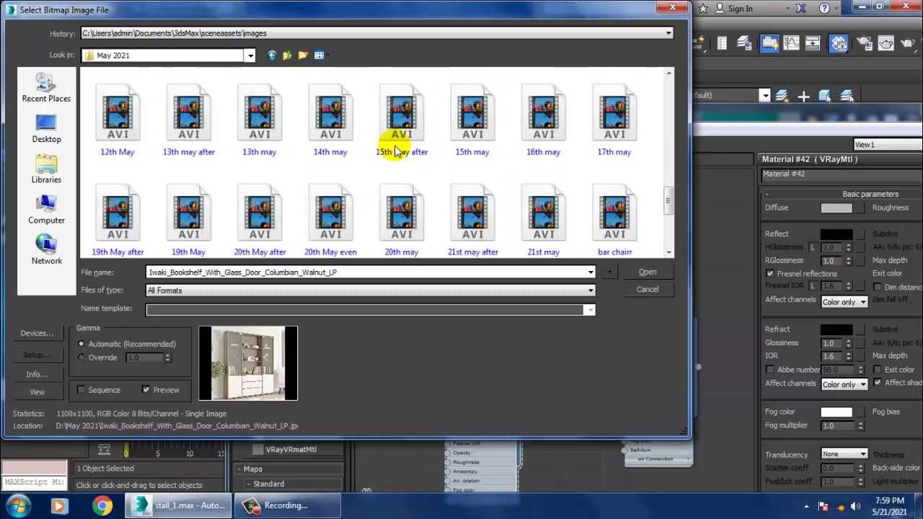
scroll(393, 155, down, 3)
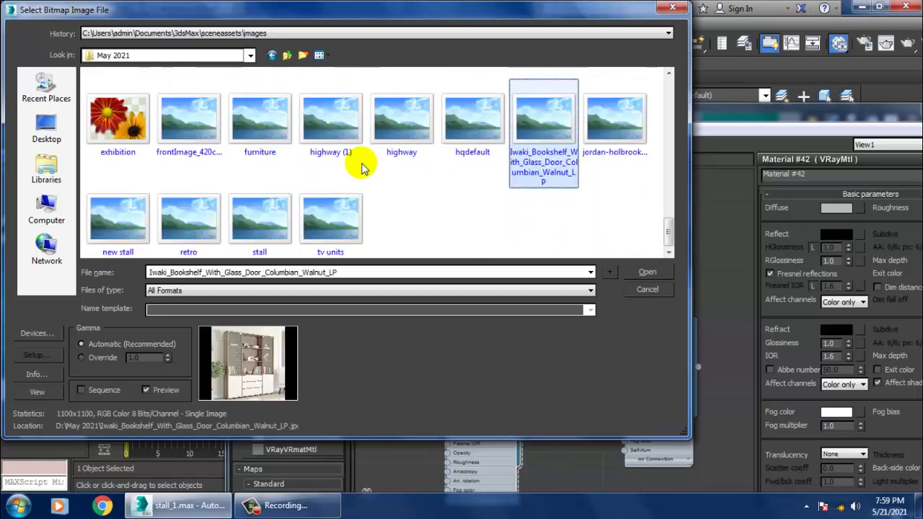
scroll(375, 164, up, 10)
scroll(318, 93, down, 10)
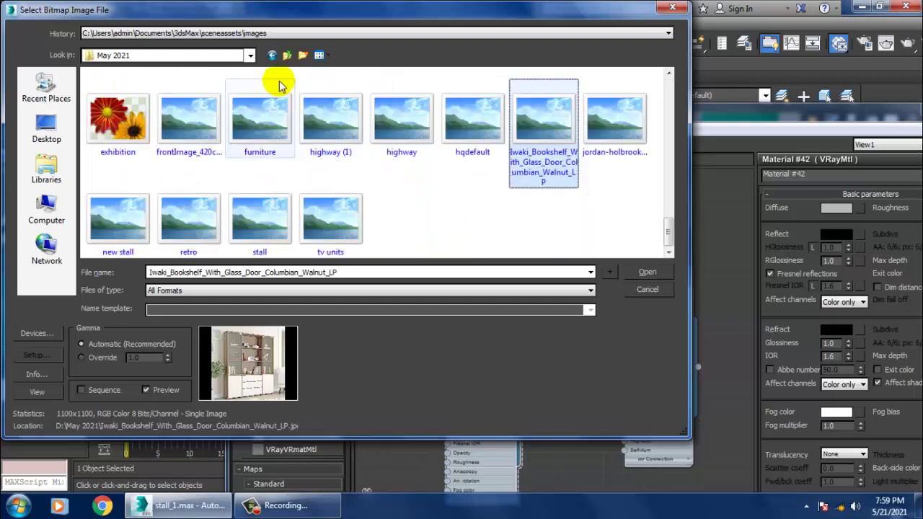
Browse to April 2021 > Interior new 1 > Tex and preview its textures.
click(287, 55)
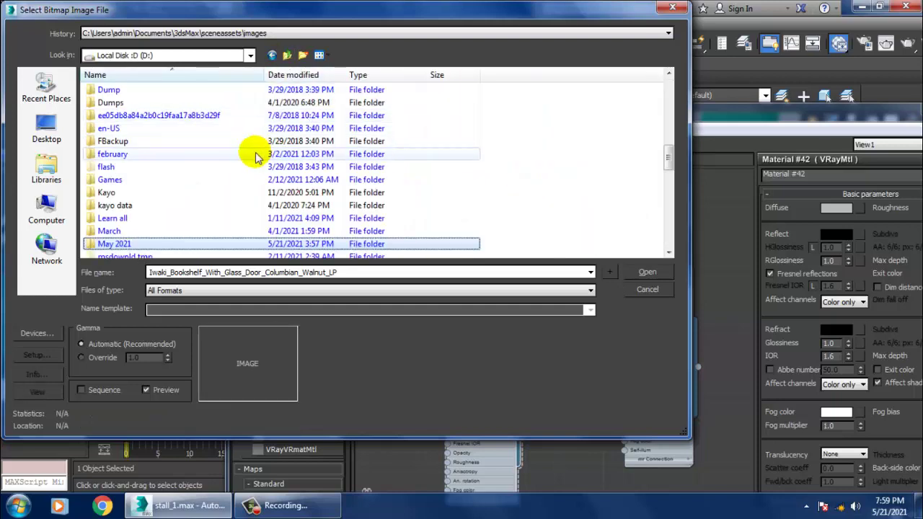
click(189, 197)
scroll(188, 197, down, 5)
scroll(188, 197, up, 10)
double_click(149, 92)
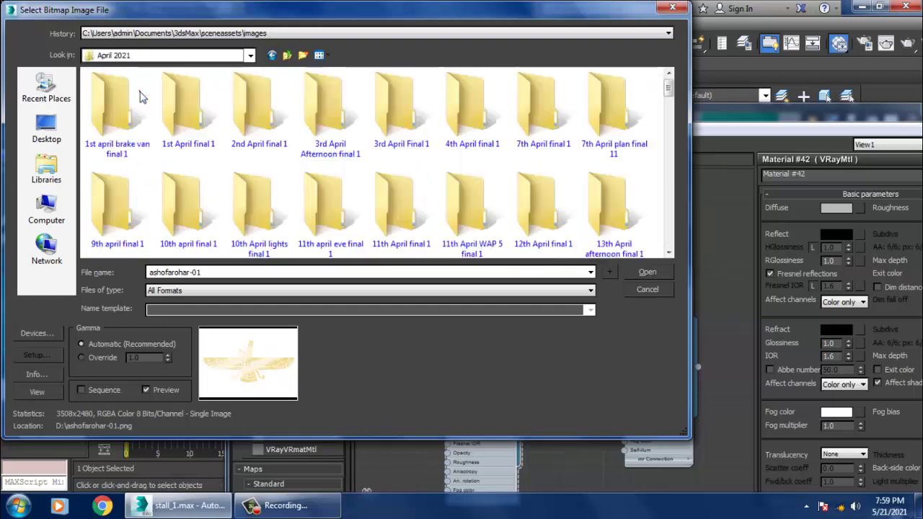
scroll(208, 134, down, 10)
double_click(548, 116)
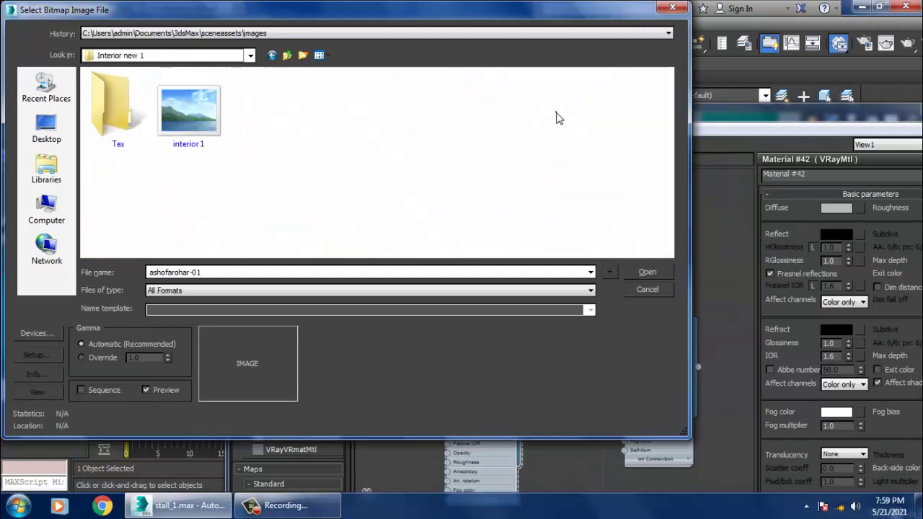
double_click(127, 127)
click(130, 128)
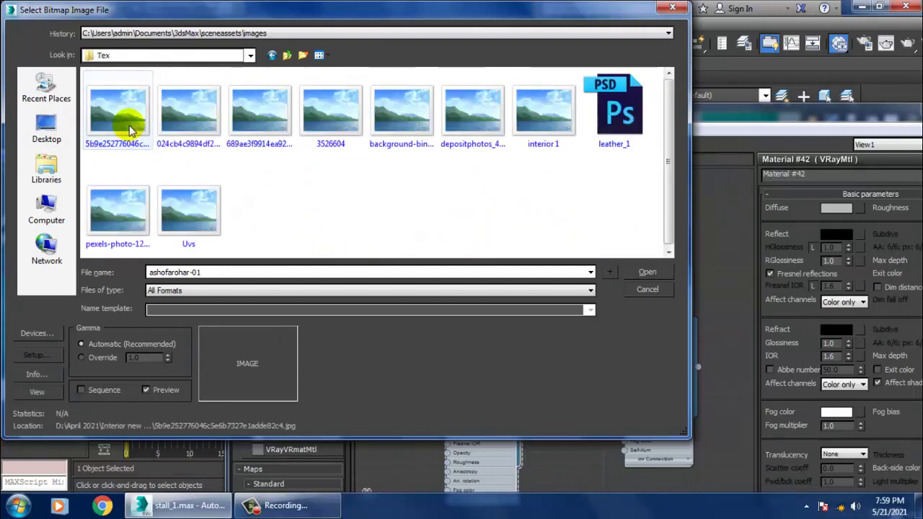
key(Right)
key(Right)
key(Right)
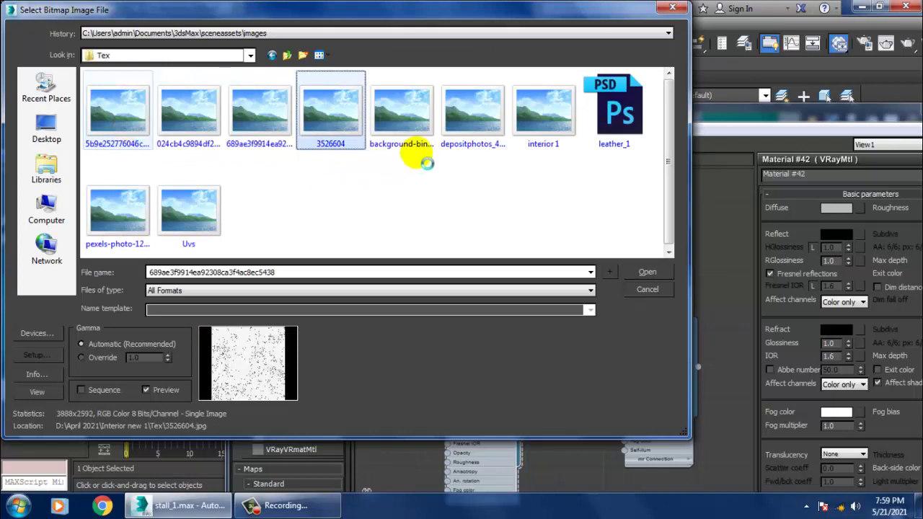
key(Right)
key(Right)
key(Right)
key(Right)
key(Left)
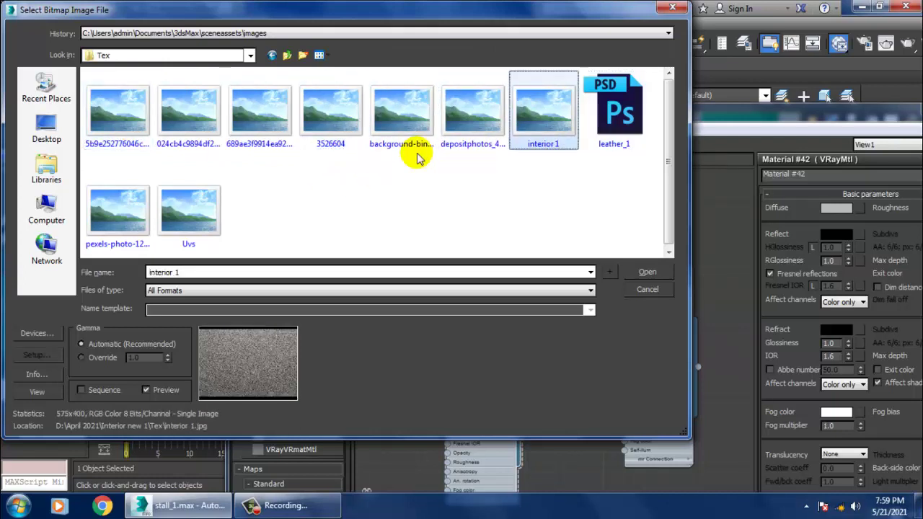
key(Left)
key(Left)
key(Left)
key(Left)
key(Left)
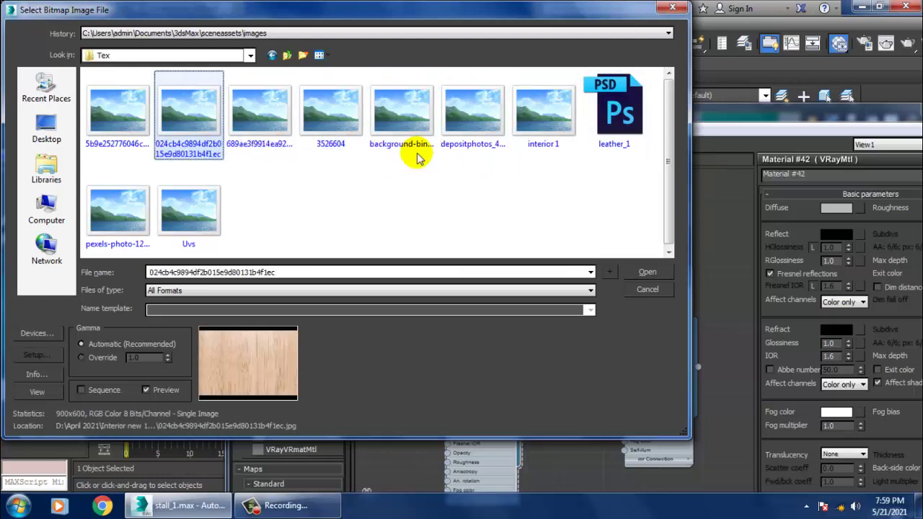
key(Left)
key(Down)
key(Right)
key(Left)
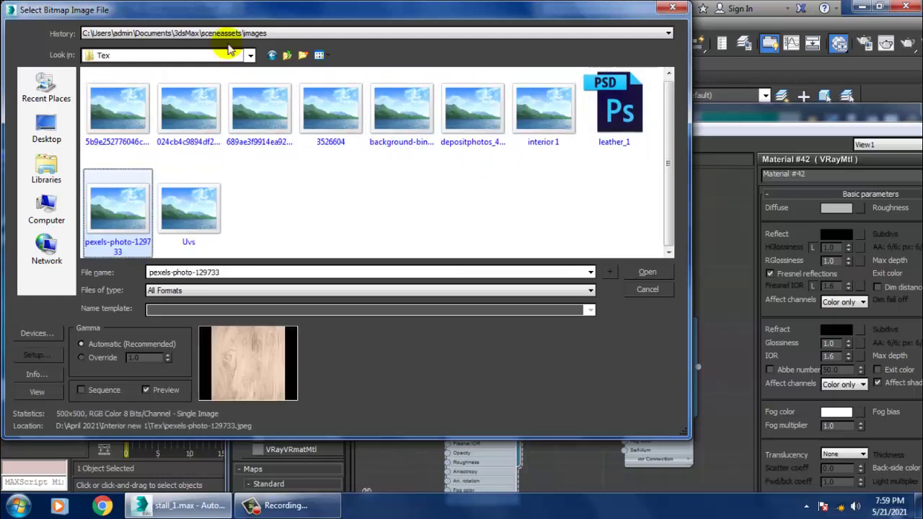
Load the 30422491 checkered carpet image from the bedddroom folder as the diffuse bitmap.
click(289, 59)
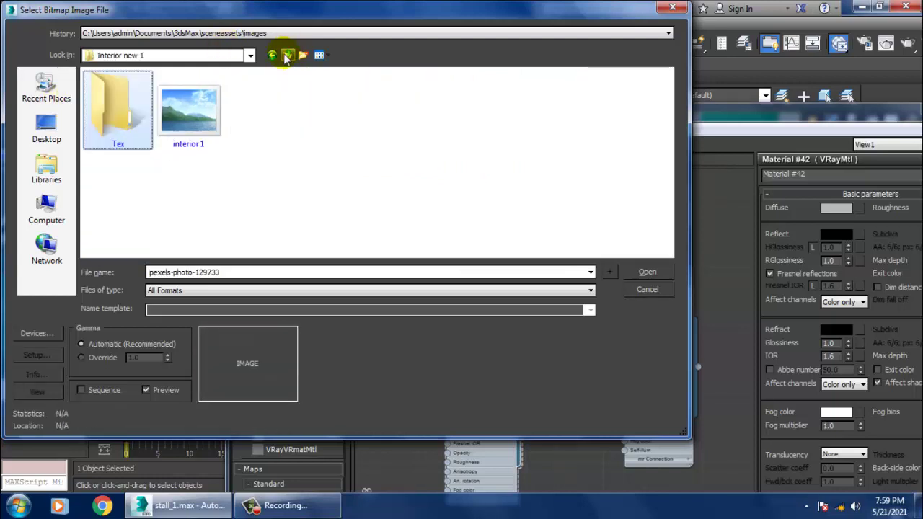
click(286, 57)
scroll(328, 122, down, 3)
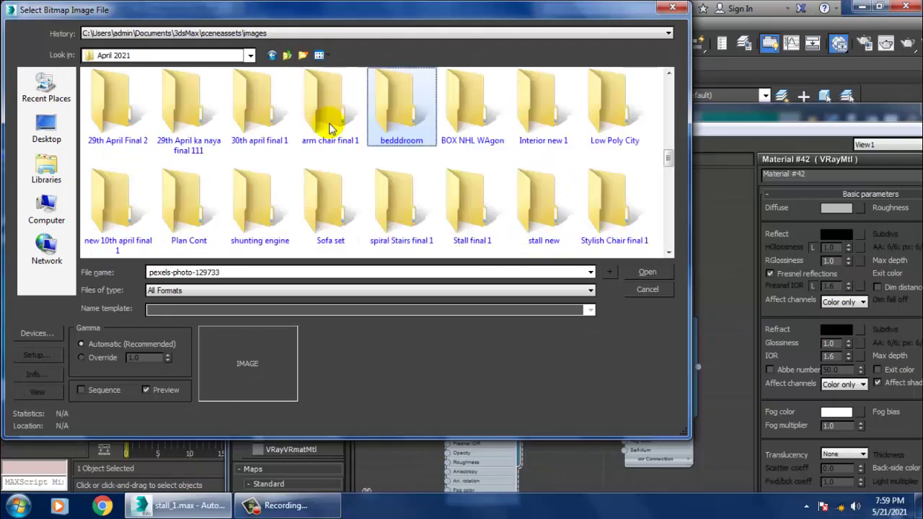
double_click(407, 120)
click(108, 107)
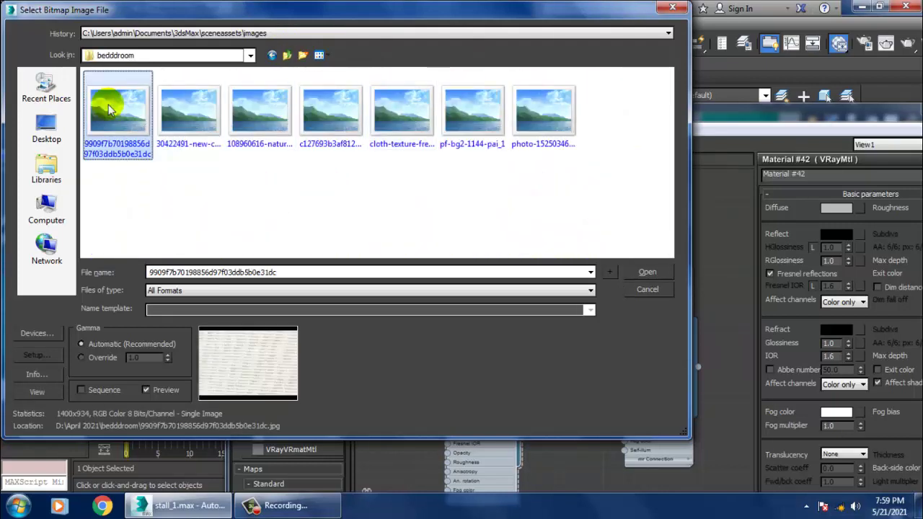
key(Right)
key(Right)
key(Right)
key(Right)
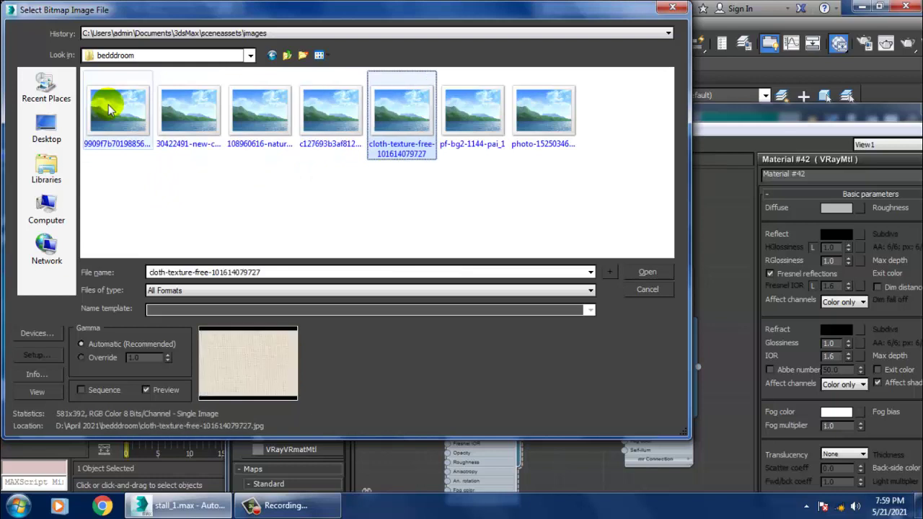
key(Right)
key(Right)
key(Left)
key(Left)
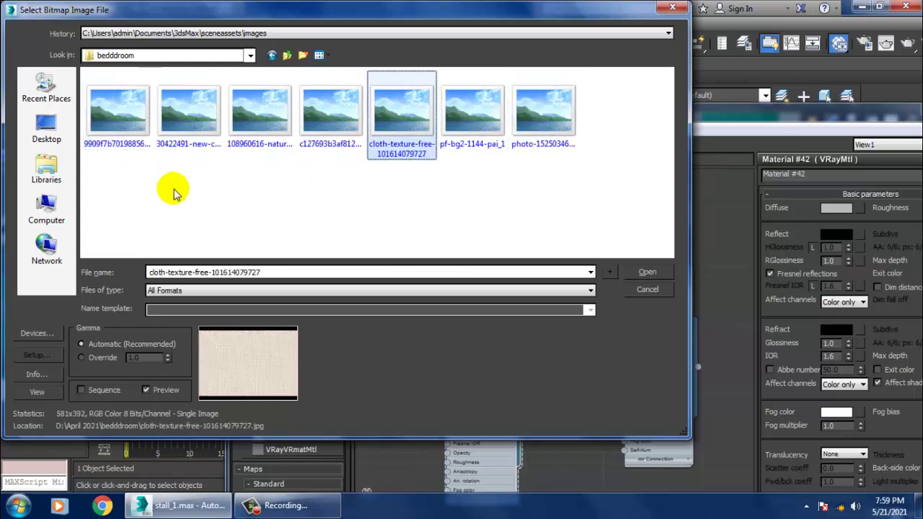
key(Left)
key(Left)
key(Left)
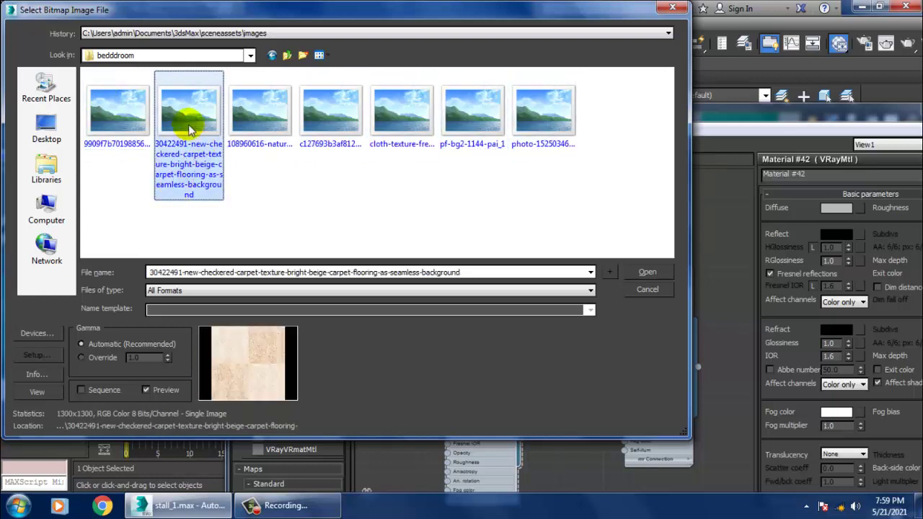
double_click(188, 108)
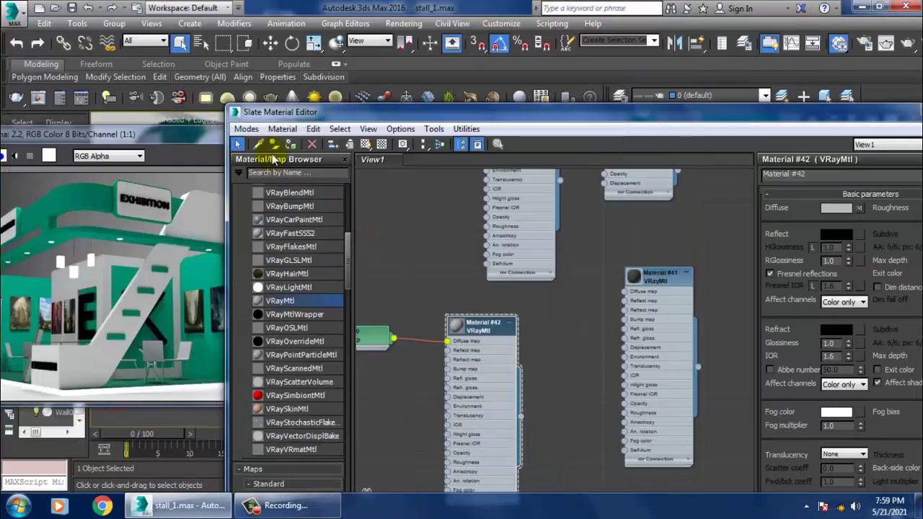
Assign carpet Material #42 to the stall floor and set its bitmap's U and V tiling to 5.0.
click(289, 145)
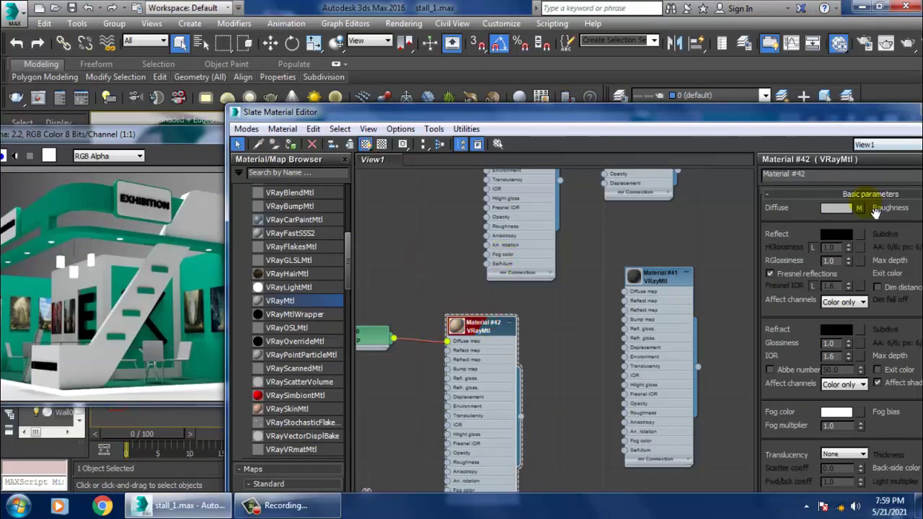
click(859, 208)
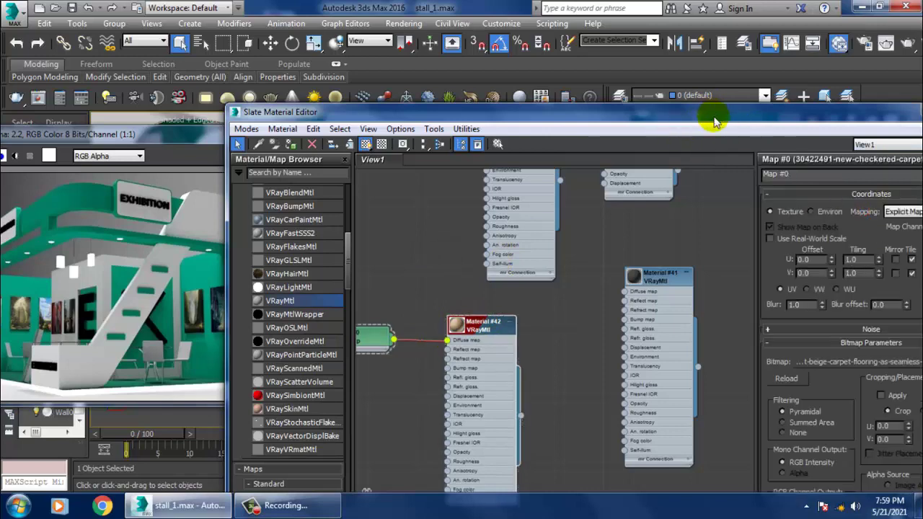
drag(713, 117, 331, 87)
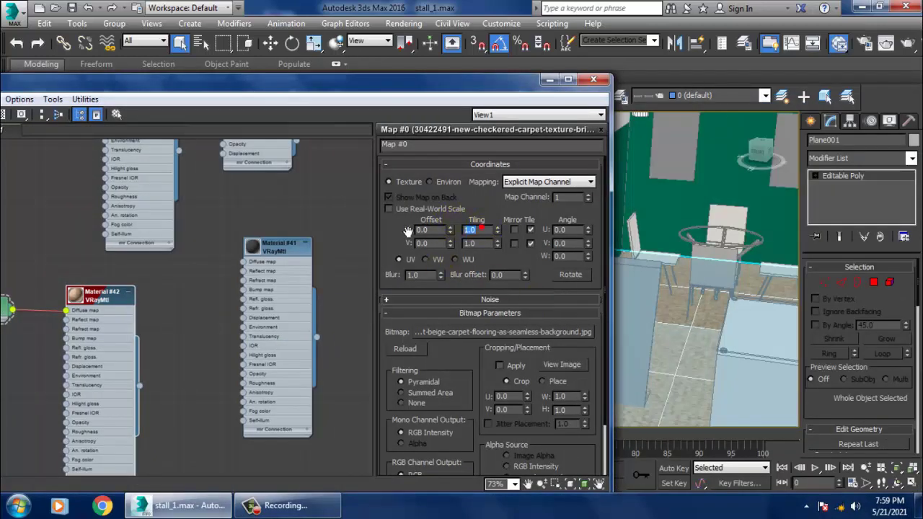
text(5)
key(Return)
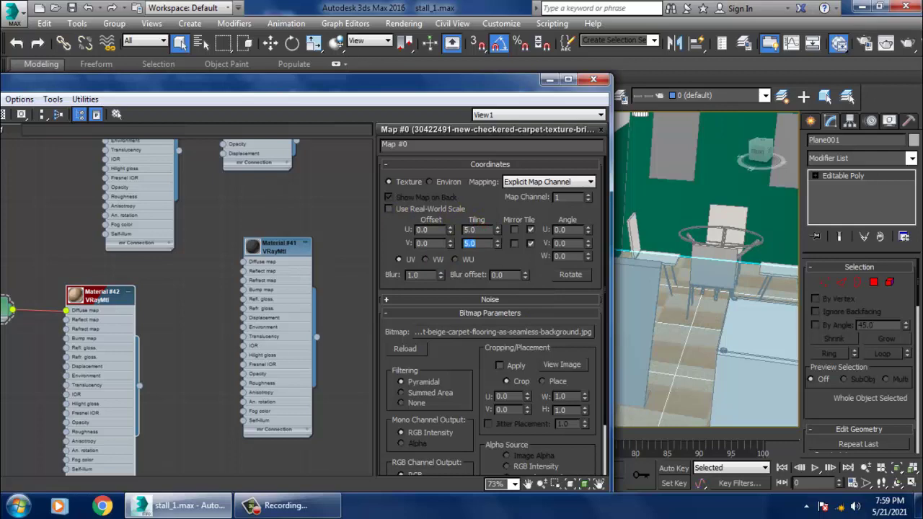
drag(101, 72, 321, 84)
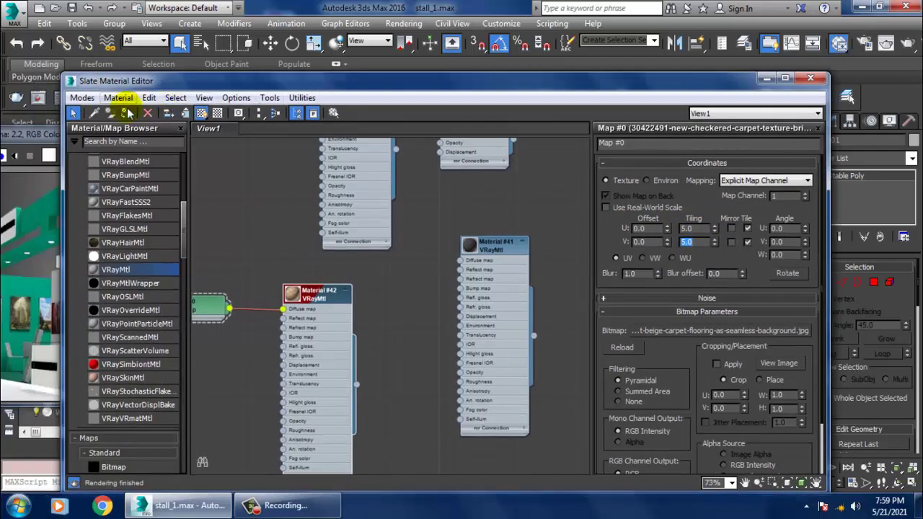
click(768, 84)
scroll(591, 289, down, 5)
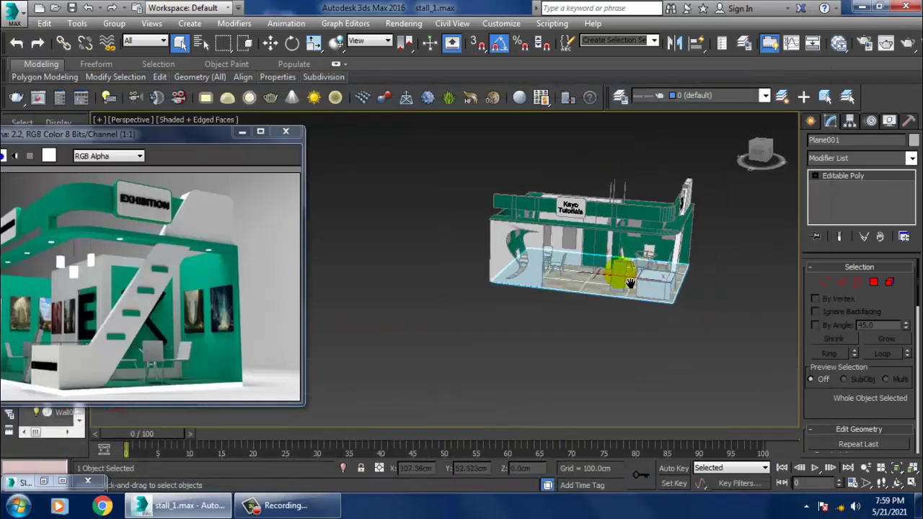
scroll(591, 292, up, 3)
scroll(592, 293, up, 2)
scroll(592, 294, up, 5)
Zoom in on the green back wall and select the left picture panel Box007.
scroll(556, 299, up, 3)
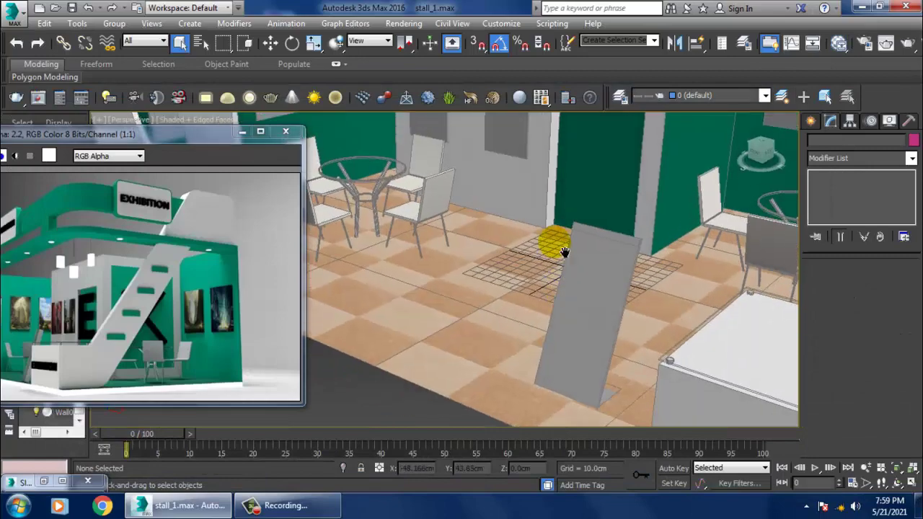
scroll(488, 268, up, 2)
scroll(515, 216, down, 2)
scroll(546, 289, down, 3)
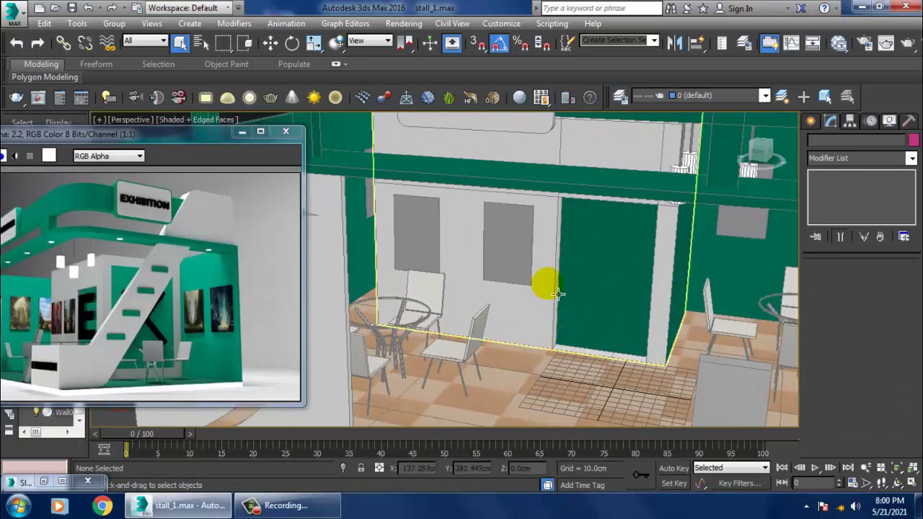
scroll(570, 274, down, 3)
scroll(562, 265, up, 2)
scroll(562, 265, up, 5)
scroll(540, 243, down, 2)
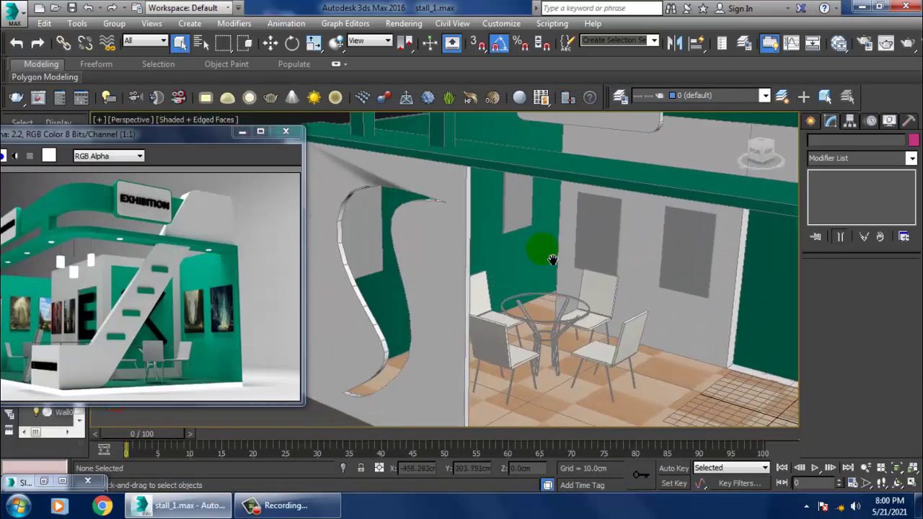
scroll(469, 264, up, 4)
scroll(555, 249, down, 2)
scroll(505, 245, down, 3)
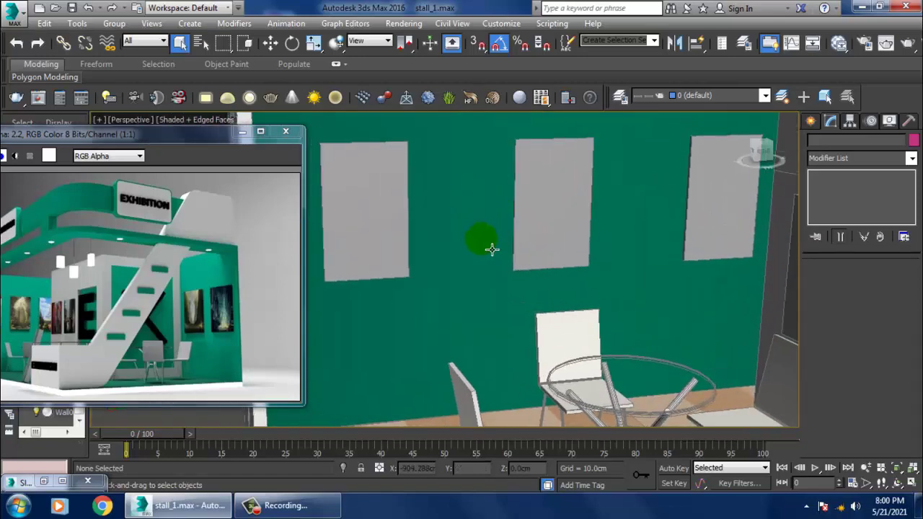
click(395, 225)
Reopen the Slate Material Editor with M and shift its nodes up out of the way.
scroll(469, 258, up, 2)
middle_drag(492, 261, 497, 261)
key(m)
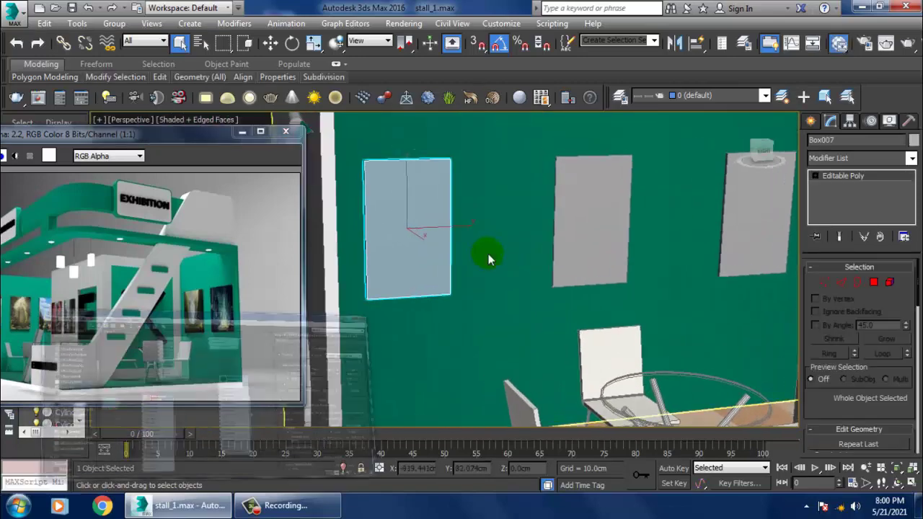
middle_drag(387, 212, 367, 90)
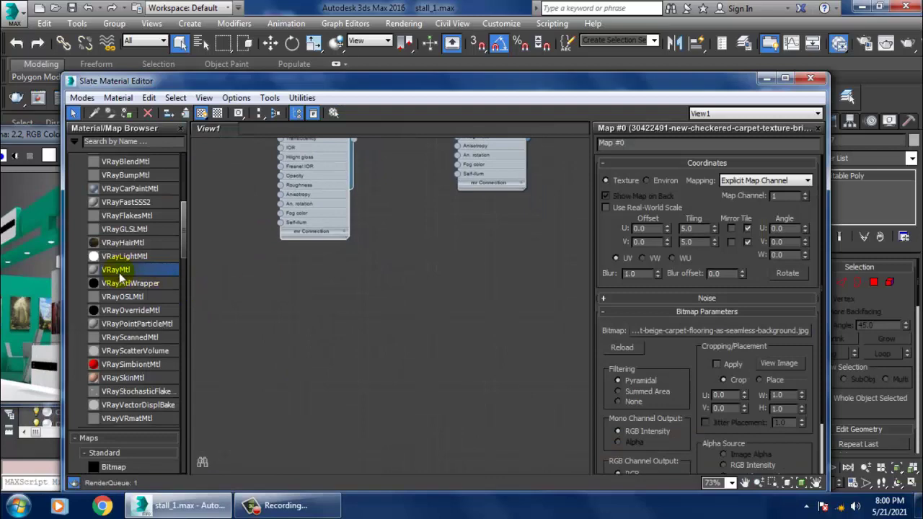
Create VRay Material #43 and add a Bitmap map to its Diffuse slot.
drag(319, 276, 320, 269)
double_click(335, 265)
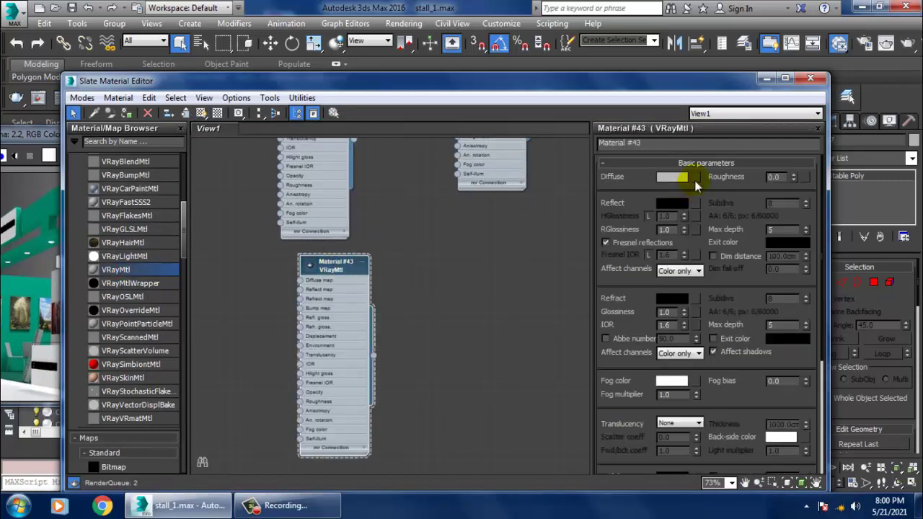
click(695, 178)
double_click(138, 162)
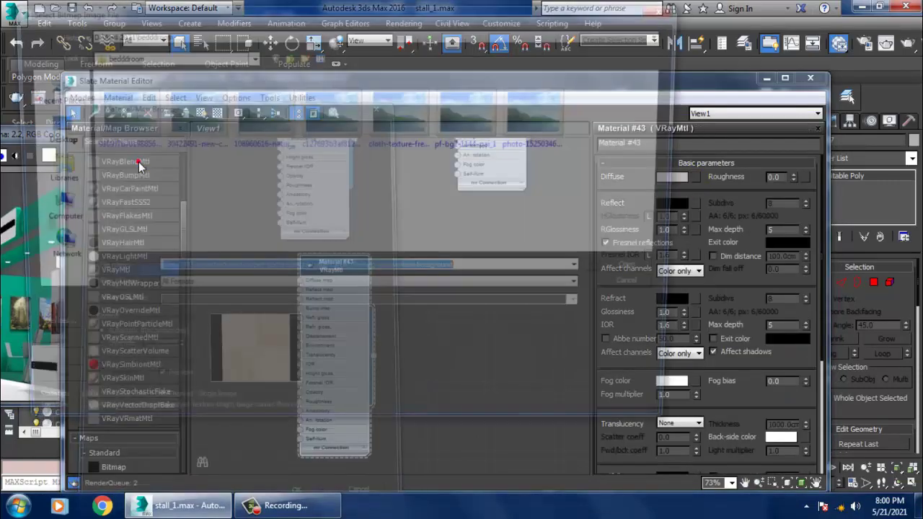
Browse Libraries and Documents for the image, dismiss the file-not-found error, and start Windows Explorer.
click(60, 207)
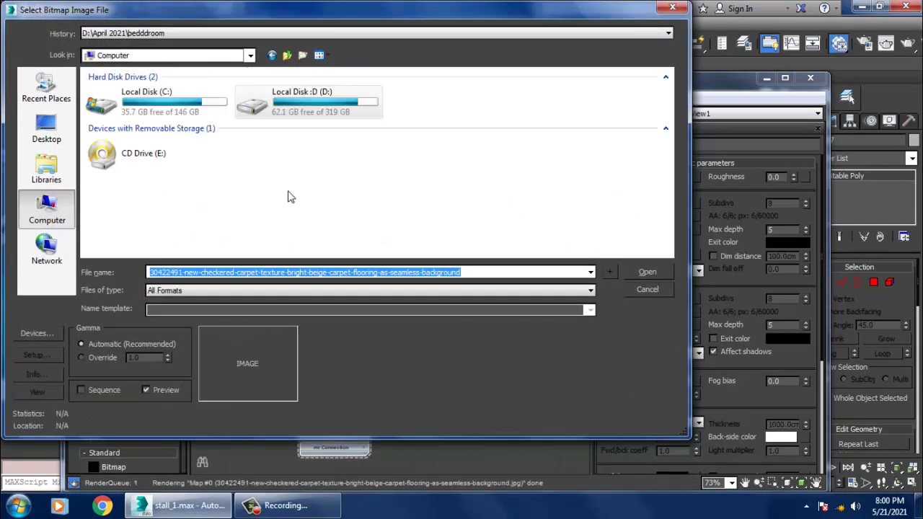
click(46, 170)
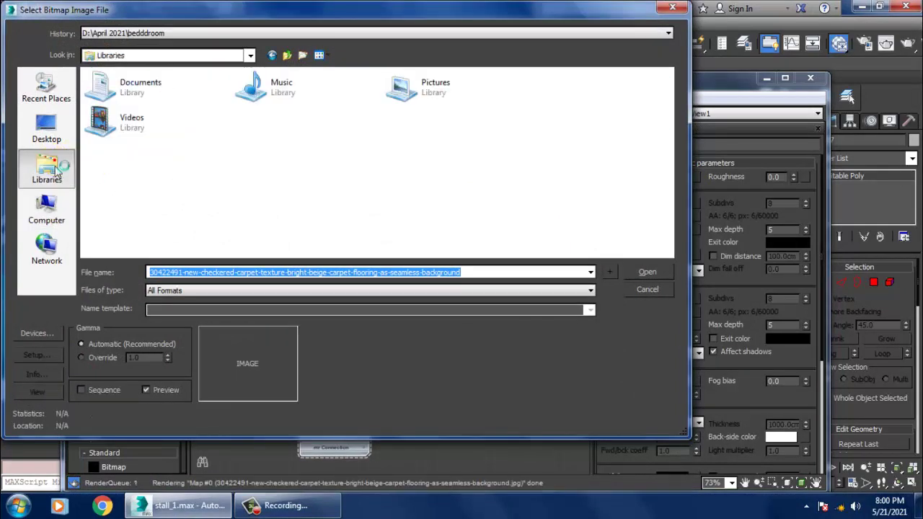
click(148, 94)
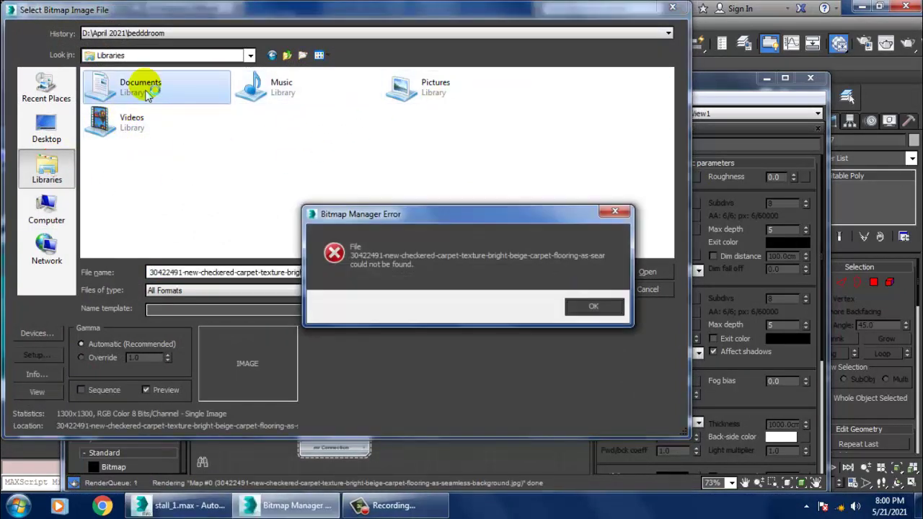
click(593, 305)
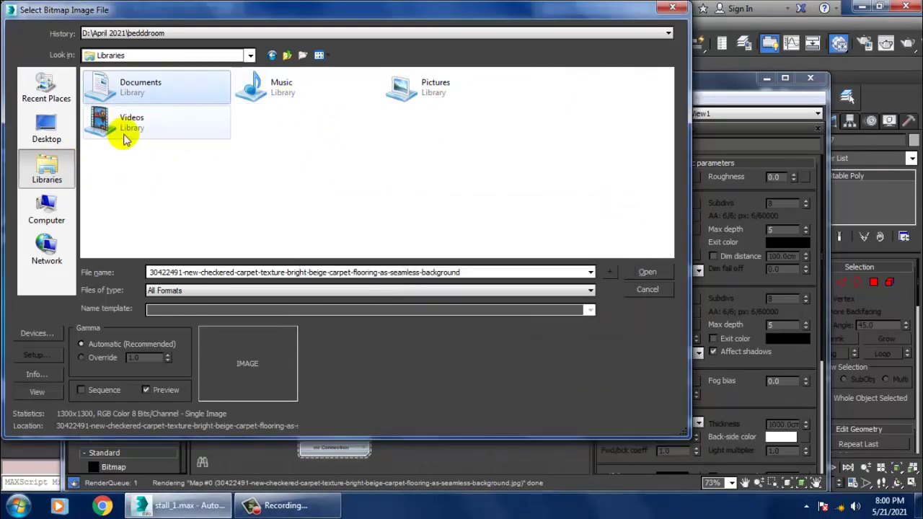
click(18, 505)
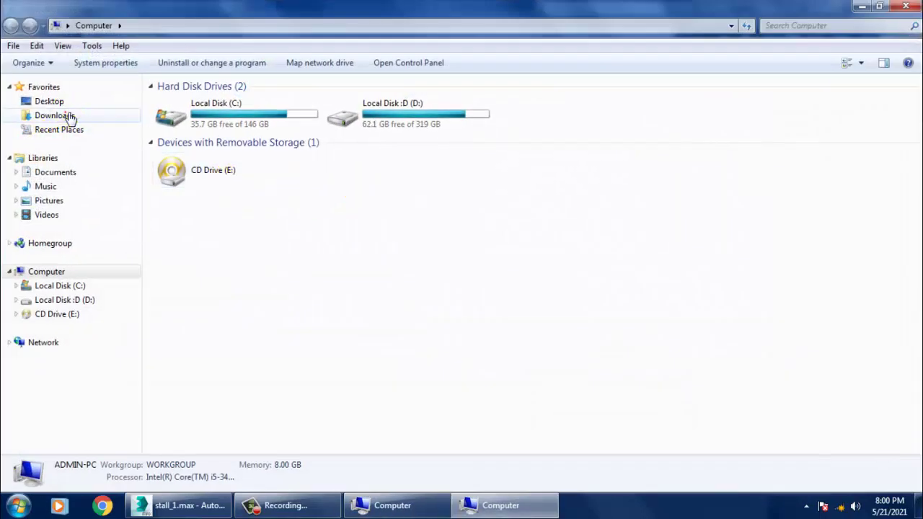
Look through Downloads and Documents, then open the Pictures library and select its address-bar path.
click(68, 117)
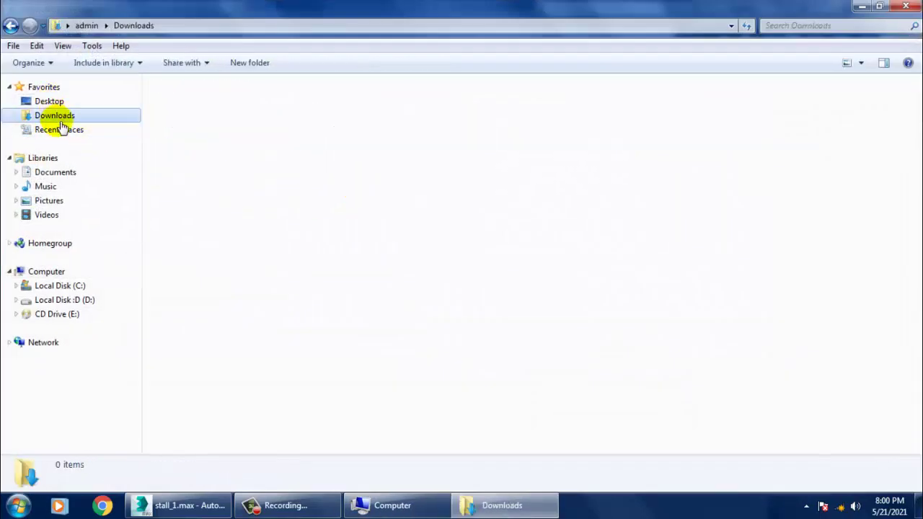
click(62, 177)
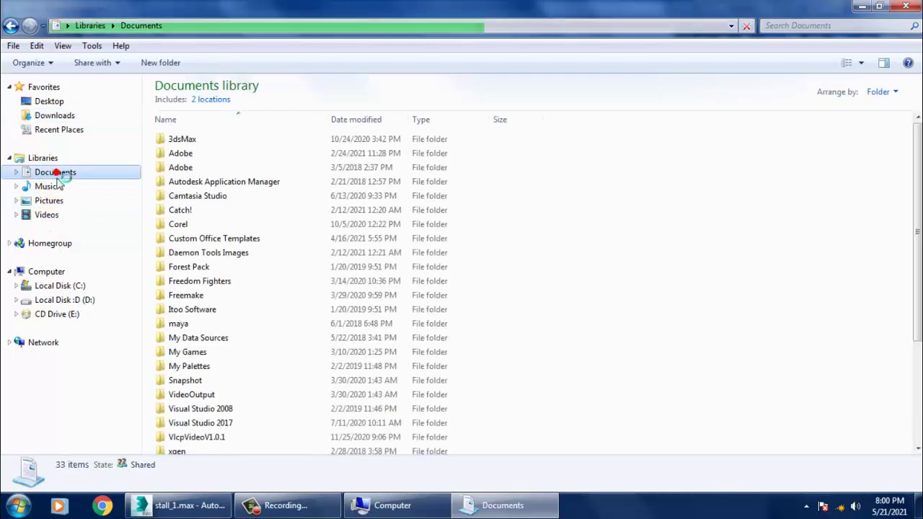
click(208, 227)
key(Down)
key(Down)
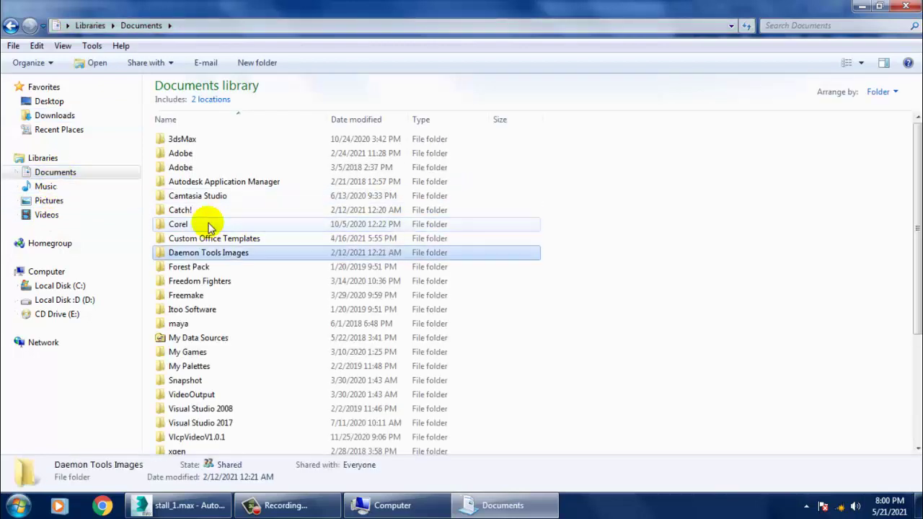
click(49, 202)
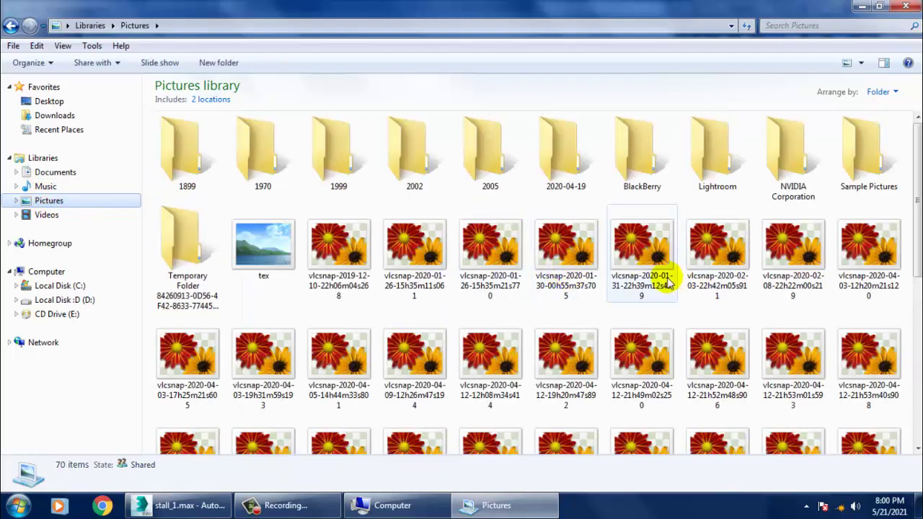
click(663, 274)
click(216, 26)
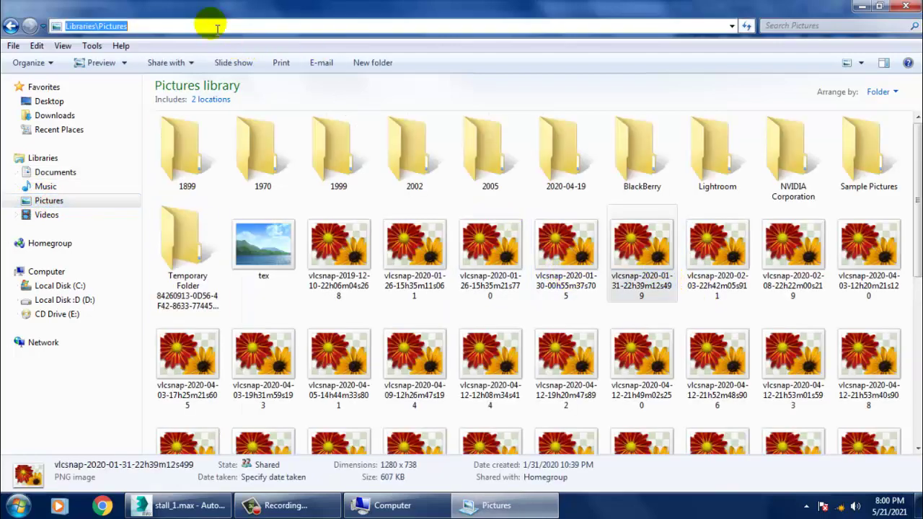
Paste the Pictures path into the bitmap chooser's File name and dismiss the invalid-name error.
click(180, 504)
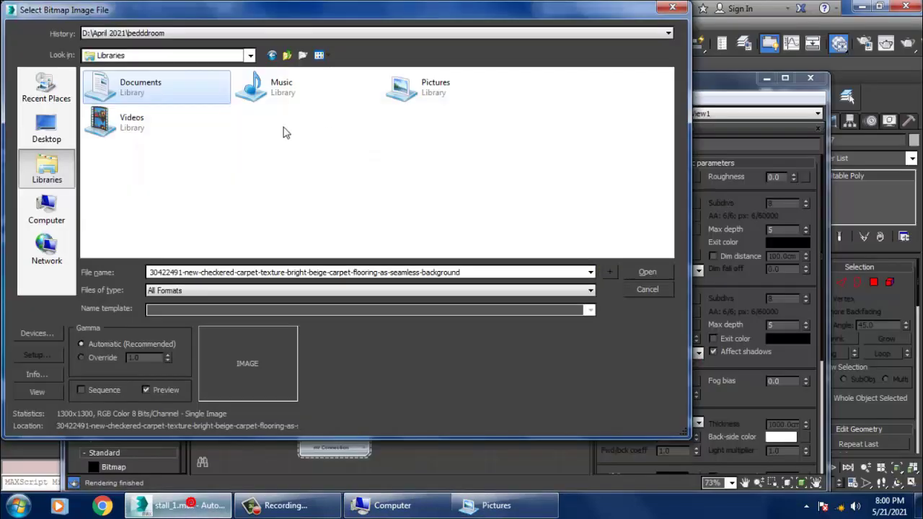
click(503, 274)
text(Libraries\Pictures)
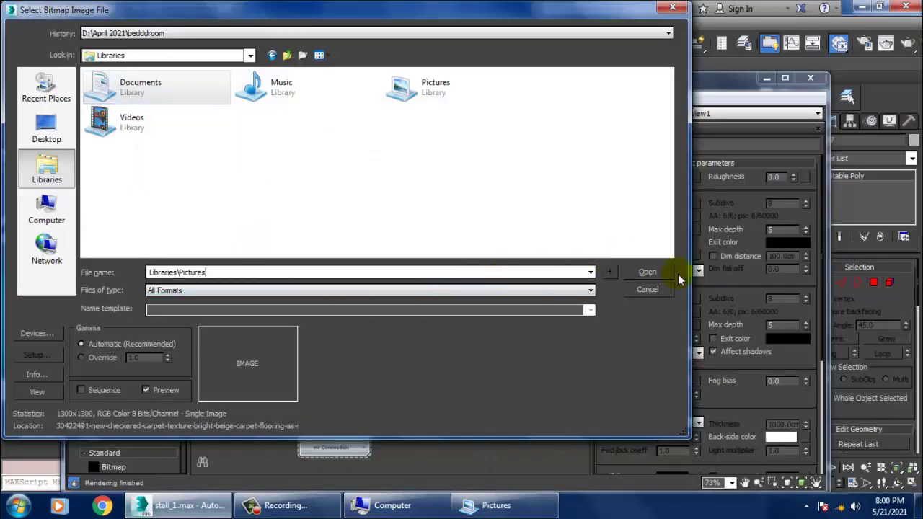
click(668, 277)
click(554, 258)
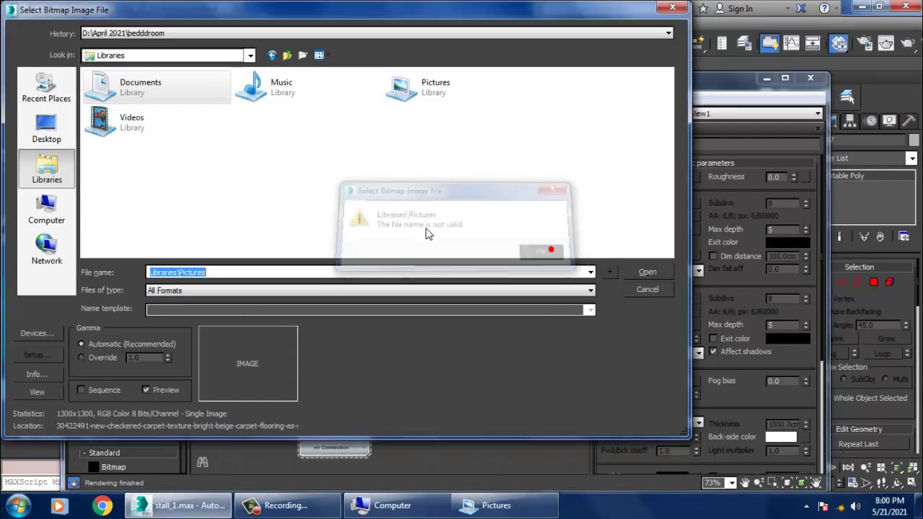
Load an April 2020 vlcsnap snapshot from Pictures as Material #43's diffuse bitmap (Map #1).
double_click(425, 87)
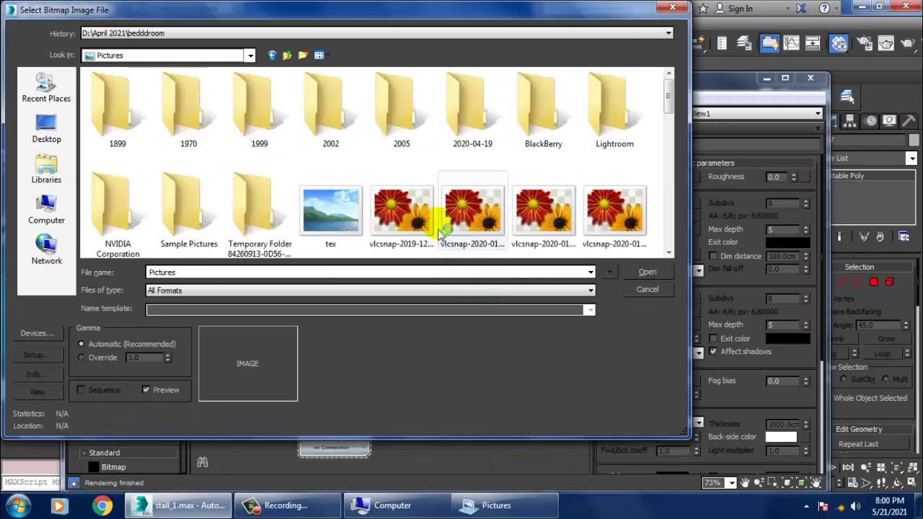
click(402, 212)
scroll(402, 213, down, 5)
click(333, 209)
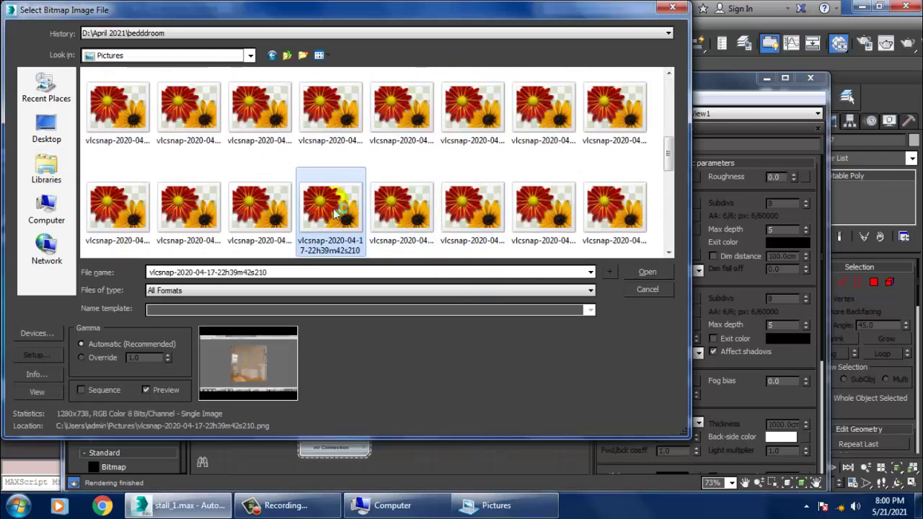
click(500, 205)
double_click(503, 207)
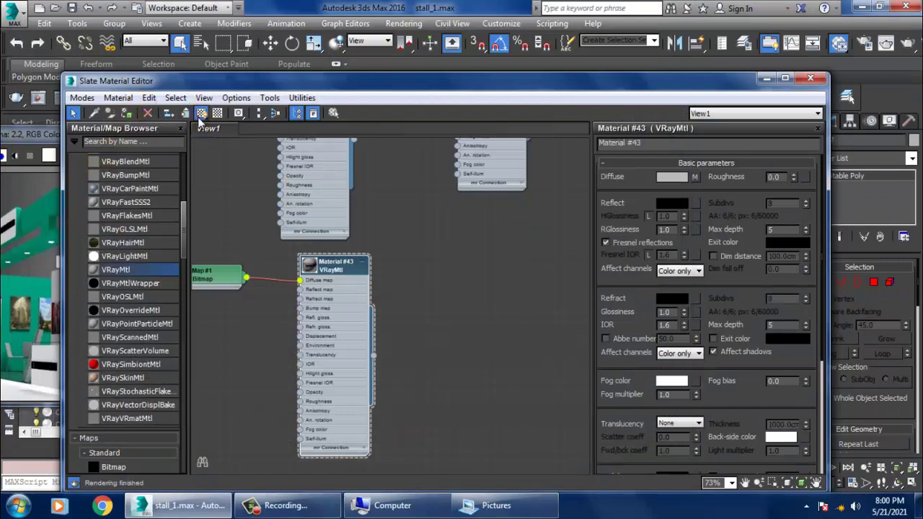
drag(564, 96, 250, 422)
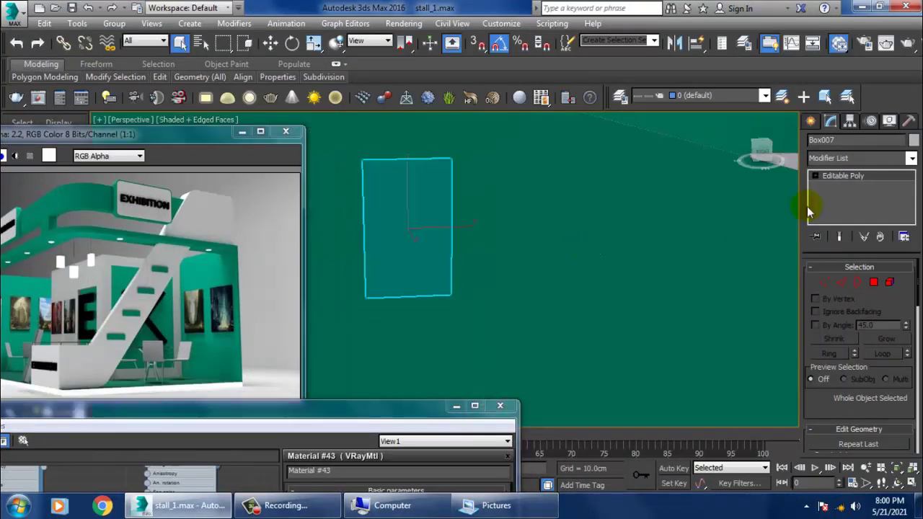
Select the middle wall frame and create VRay Material #44 with a Bitmap diffuse map.
click(595, 223)
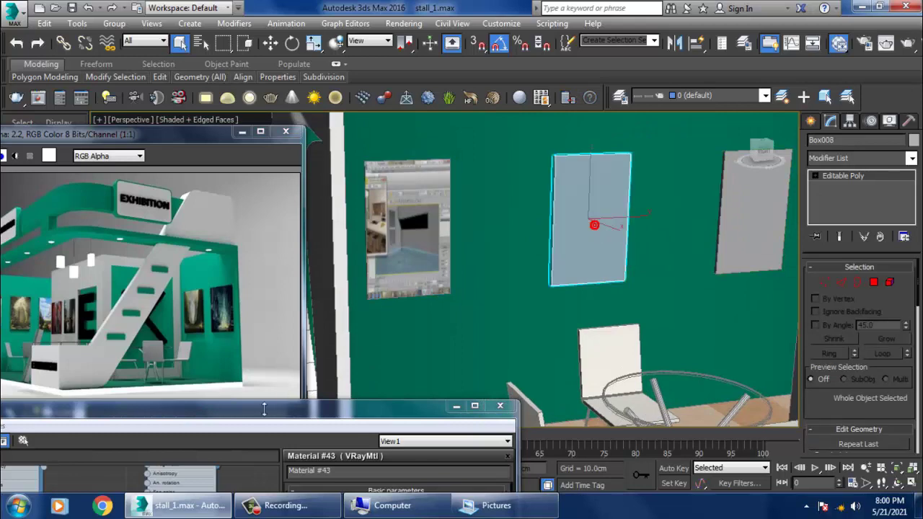
click(294, 405)
double_click(294, 406)
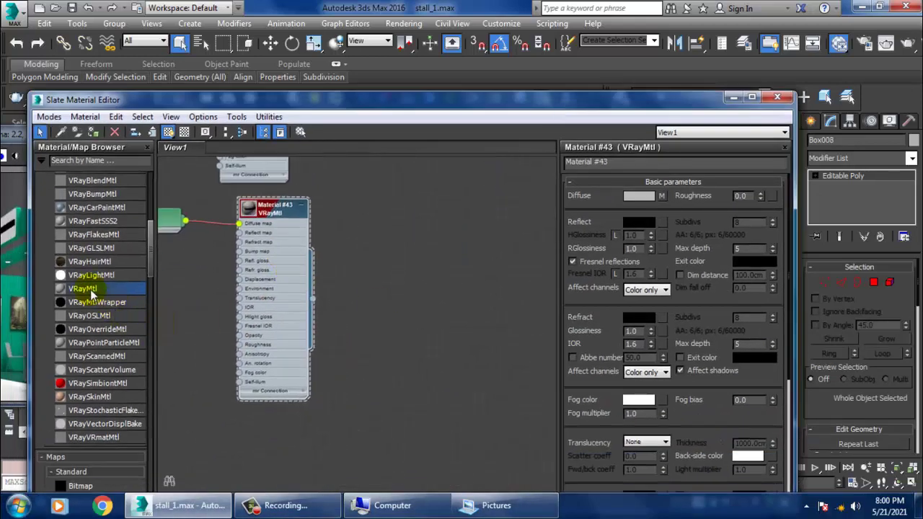
drag(449, 215, 448, 210)
double_click(448, 210)
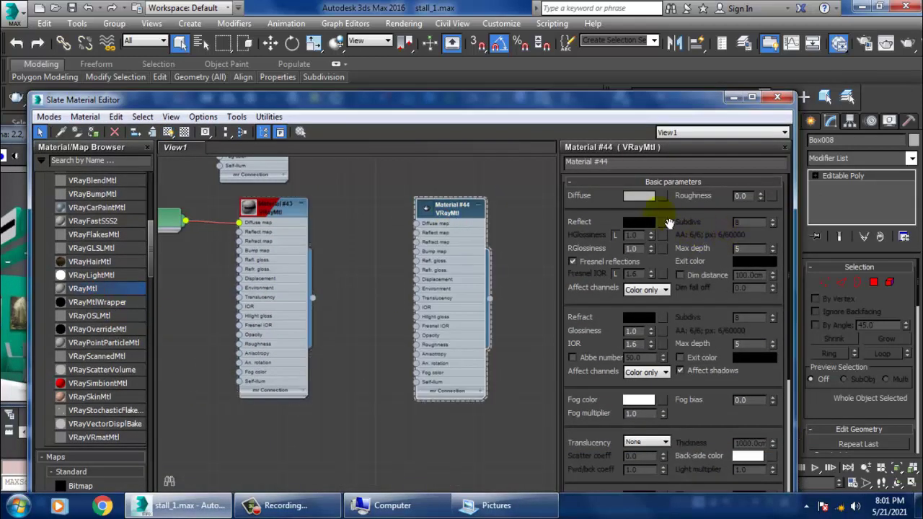
click(663, 198)
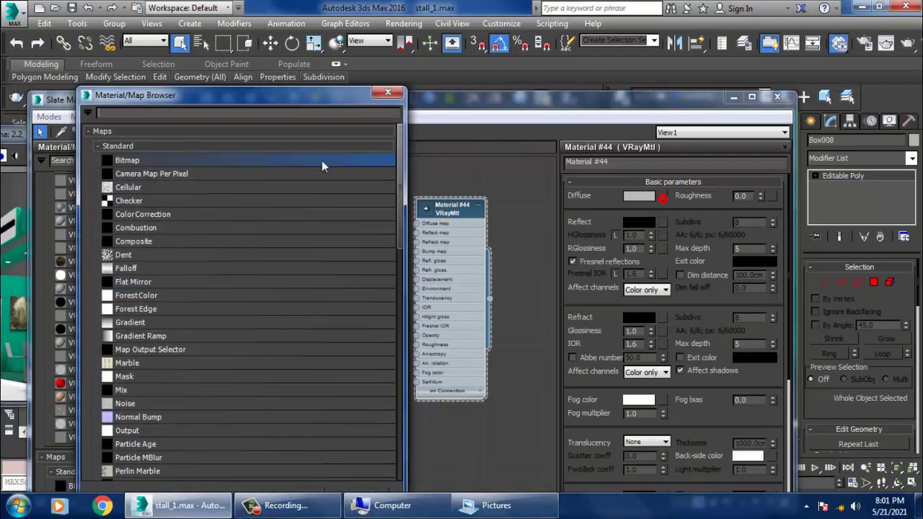
double_click(137, 159)
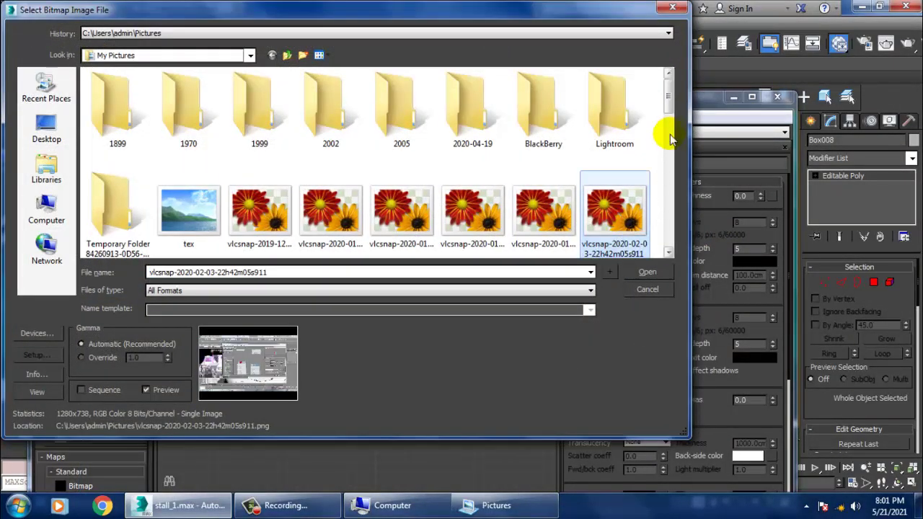
Compare vlcsnap snapshots and load one as Material #44's diffuse bitmap (Map #2).
scroll(670, 140, down, 5)
click(472, 187)
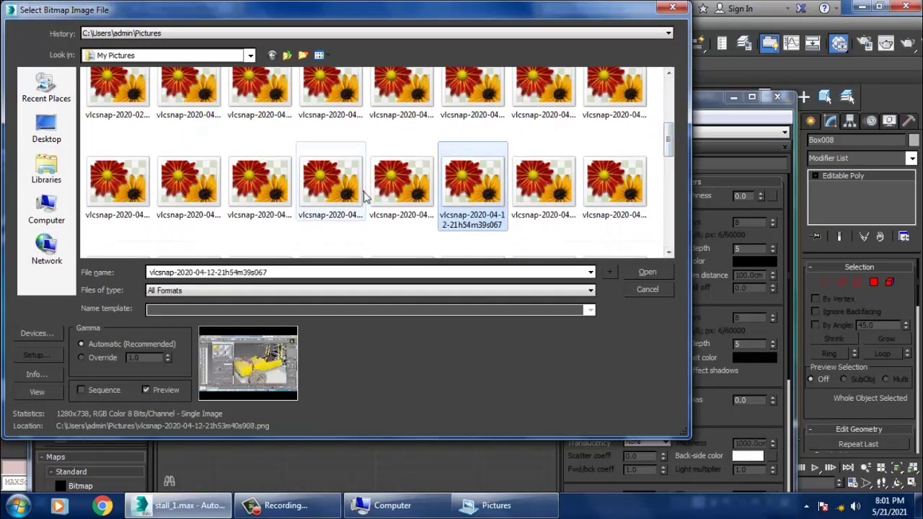
click(336, 189)
click(321, 81)
scroll(310, 81, up, 1)
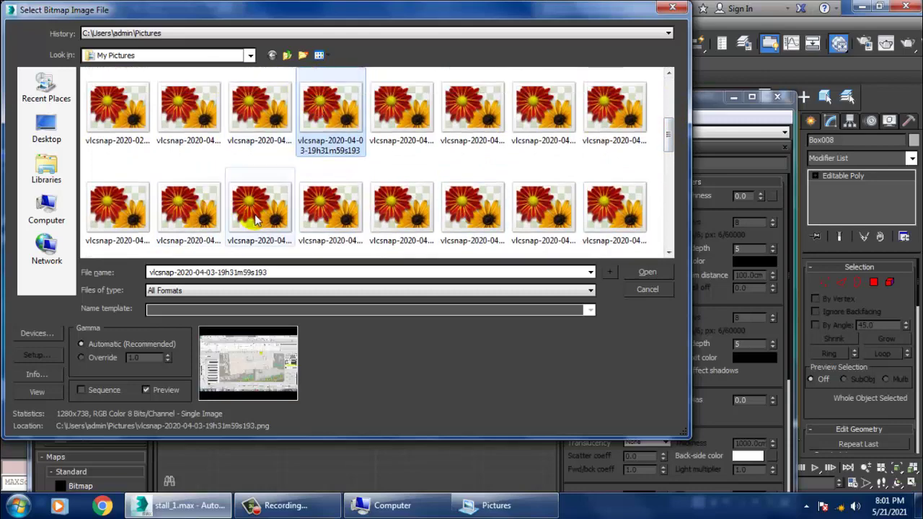
click(255, 218)
click(175, 202)
double_click(248, 119)
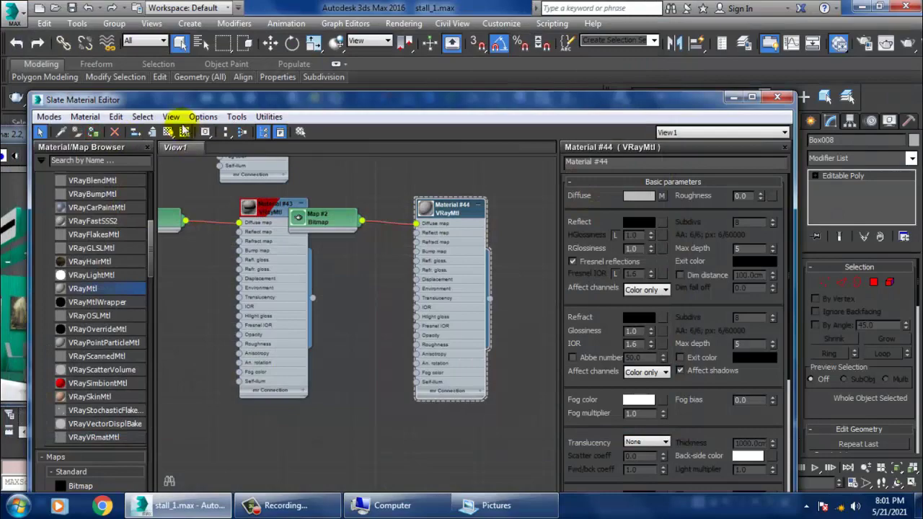
Move the material editor aside and select the right-hand wall frame panel.
drag(568, 101, 337, 362)
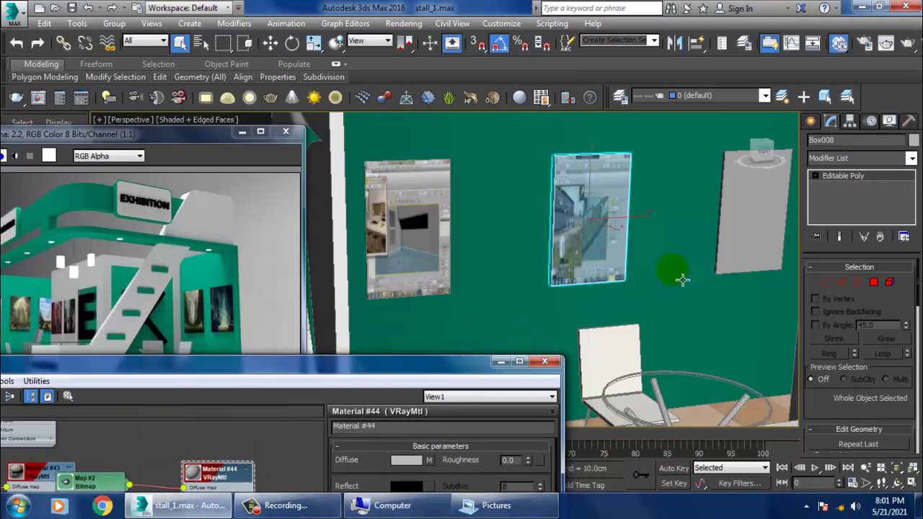
middle_drag(674, 269, 613, 233)
click(612, 233)
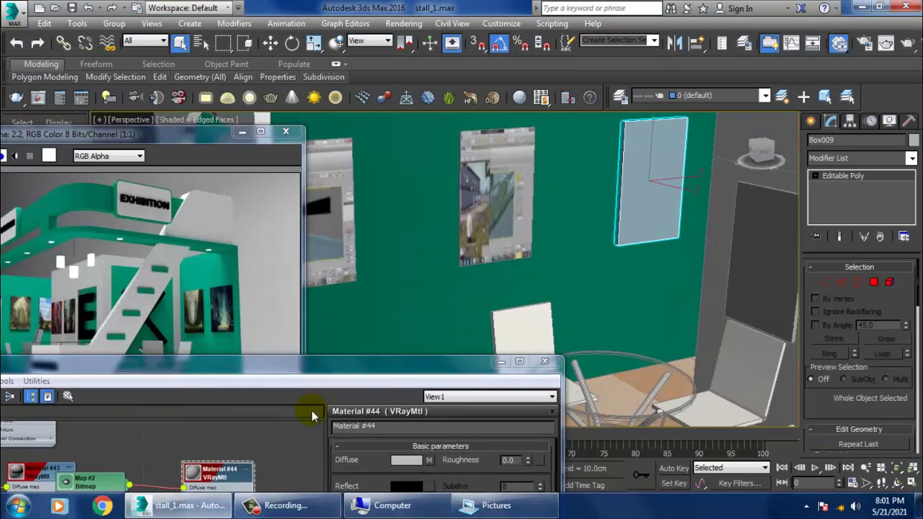
Create VRay Material #45 and add a Bitmap map to its Diffuse channel.
drag(325, 371, 667, 160)
click(189, 341)
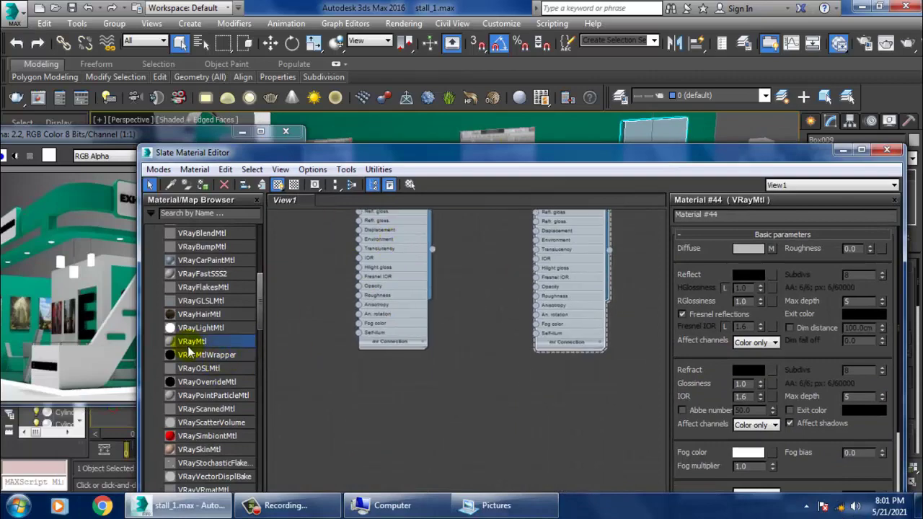
drag(367, 380, 370, 381)
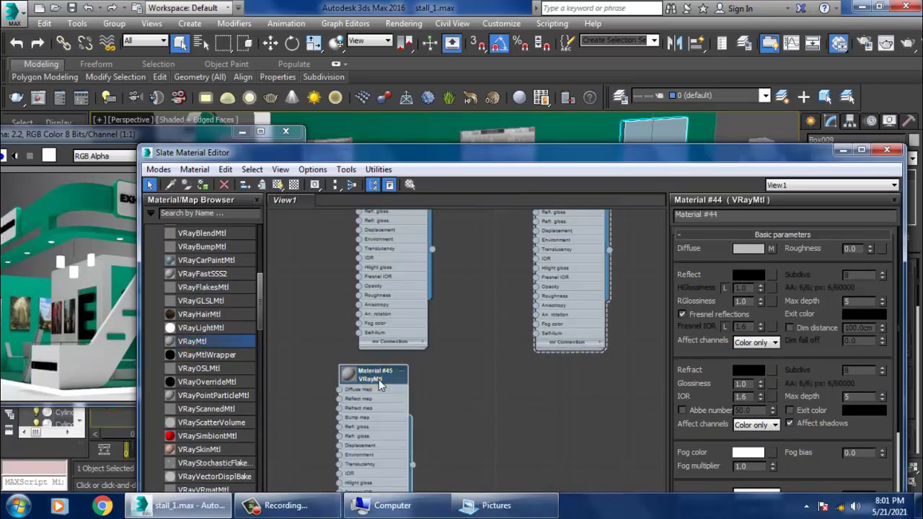
click(770, 249)
double_click(144, 159)
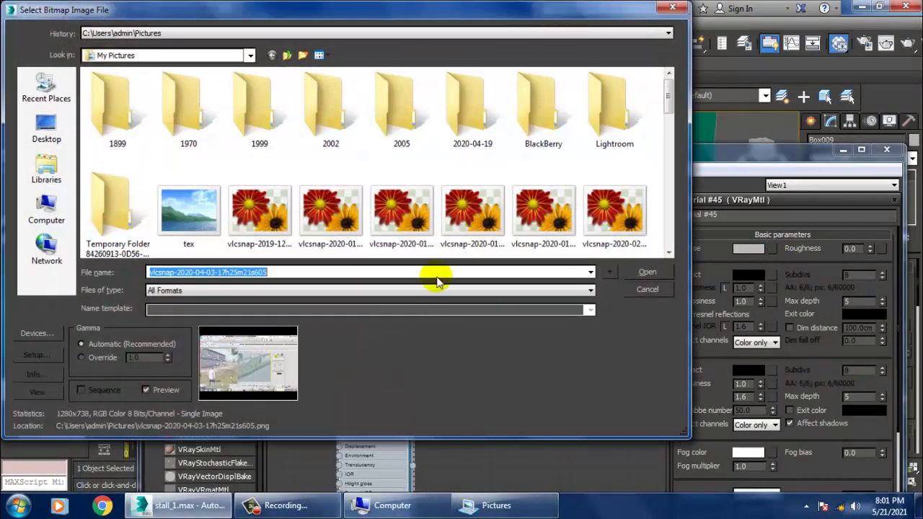
click(432, 208)
scroll(433, 208, down, 3)
scroll(361, 209, up, 2)
click(274, 209)
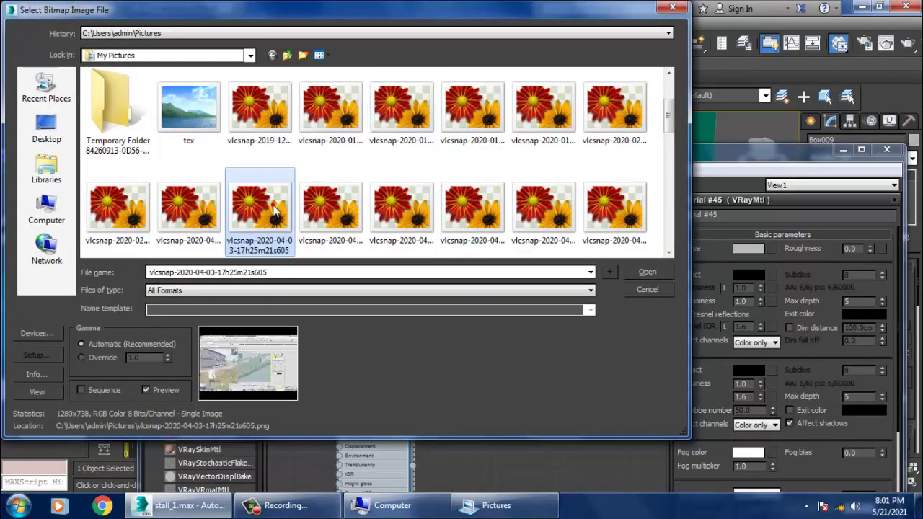
double_click(274, 209)
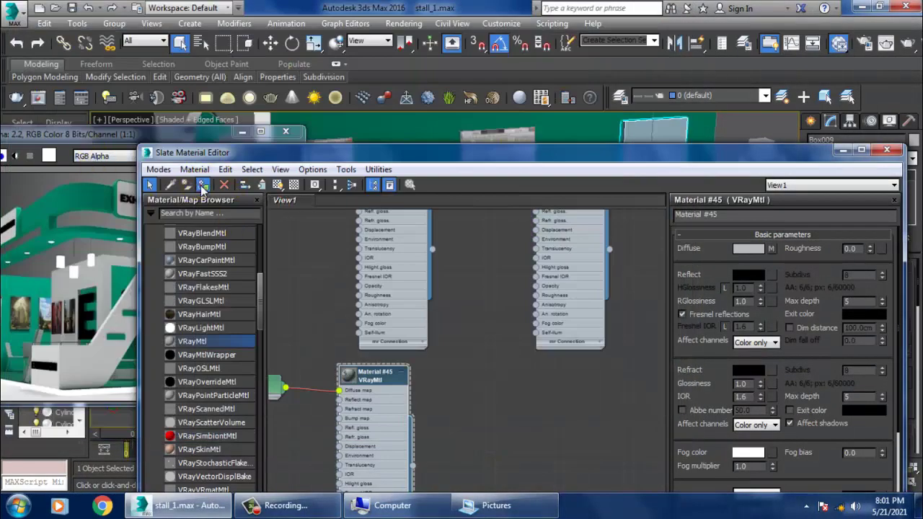
click(277, 184)
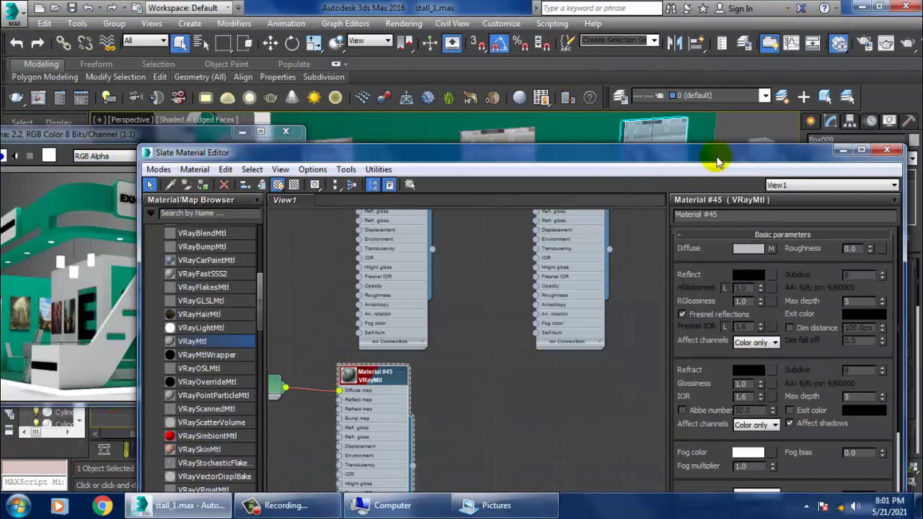
mouse_move(718, 162)
mouse_down()
mouse_move(361, 299)
mouse_move(617, 44)
mouse_up()
click(645, 123)
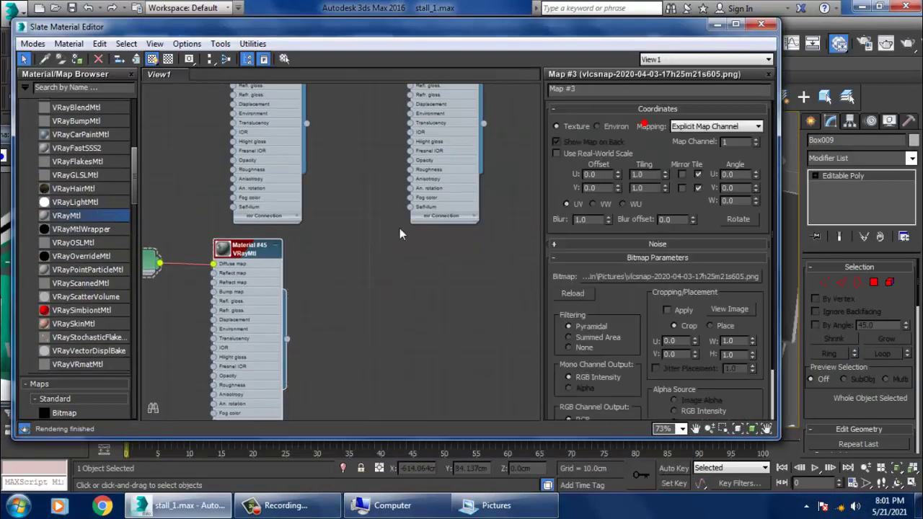
click(717, 277)
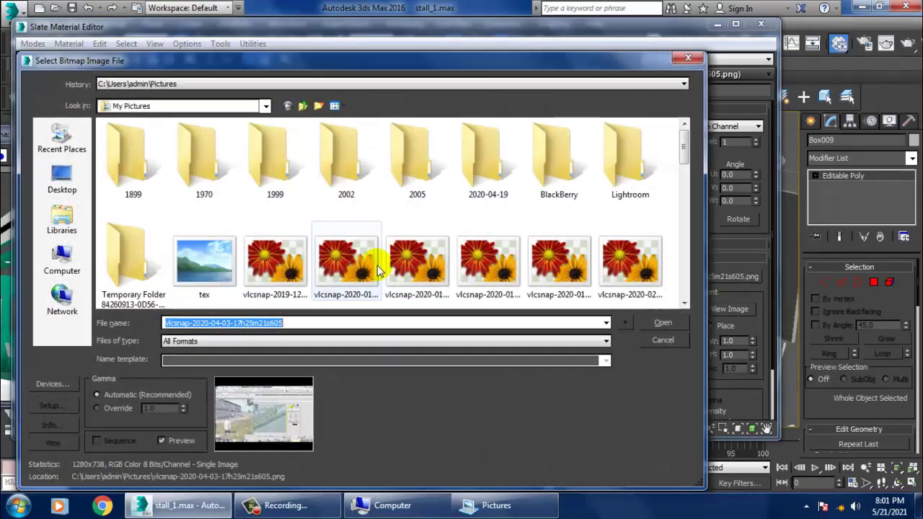
scroll(563, 258, down, 5)
scroll(563, 258, up, 3)
click(497, 253)
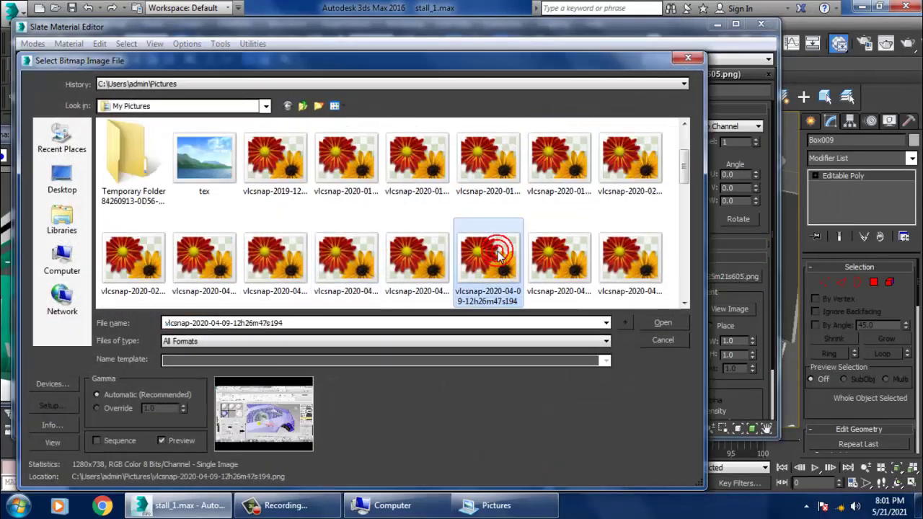
double_click(497, 252)
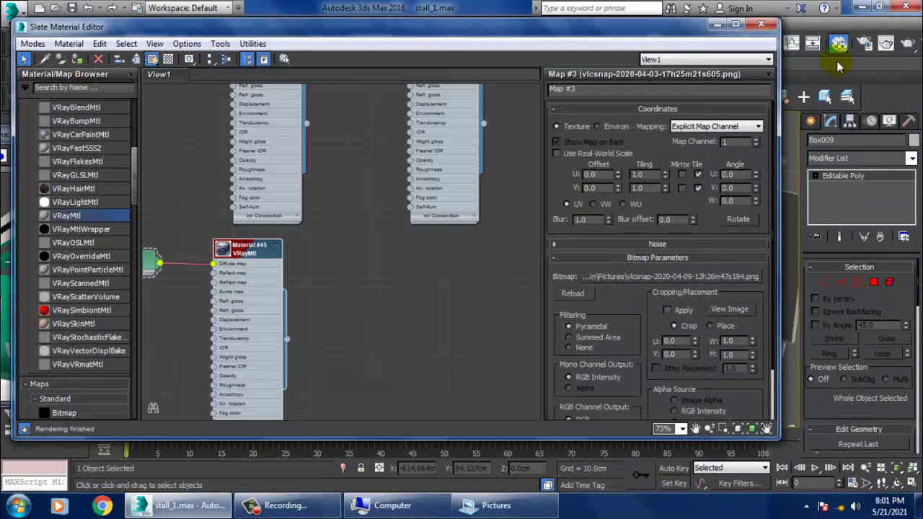
click(725, 27)
Select the grey wall panel Box012 and add a new VRay material, Material #46.
scroll(680, 245, down, 5)
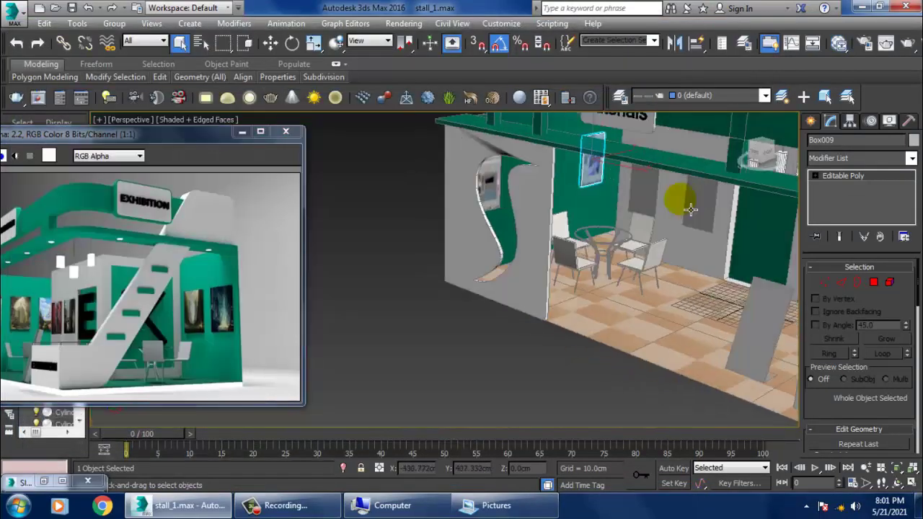
alt+middle_drag(680, 244, 618, 226)
scroll(618, 225, up, 5)
click(495, 181)
scroll(561, 209, down, 2)
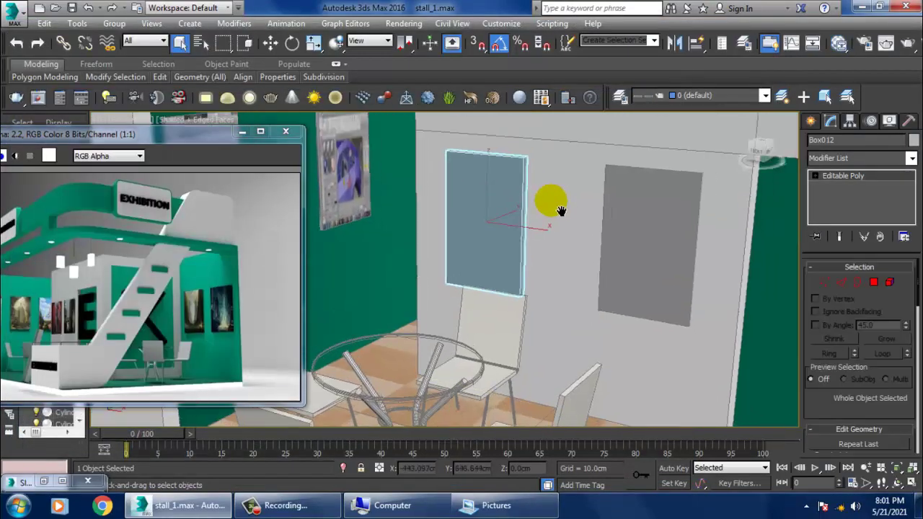
key(m)
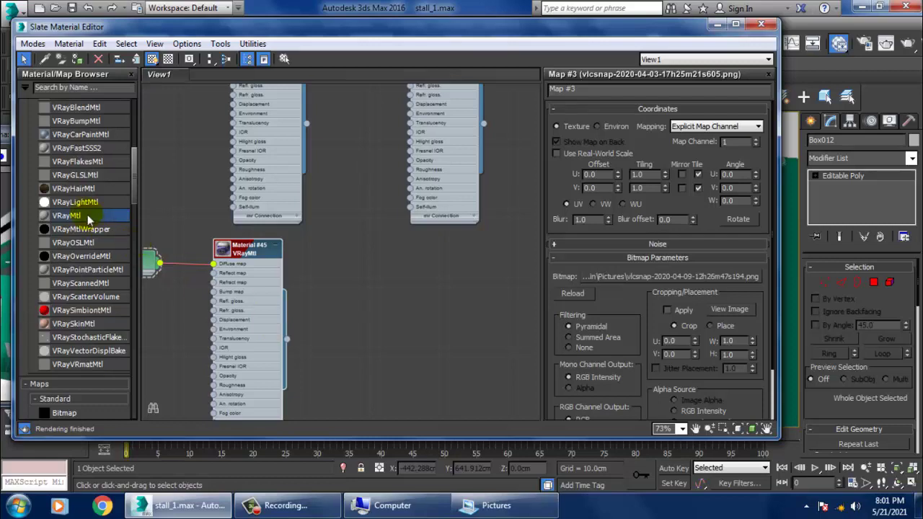
drag(465, 261, 463, 254)
double_click(463, 251)
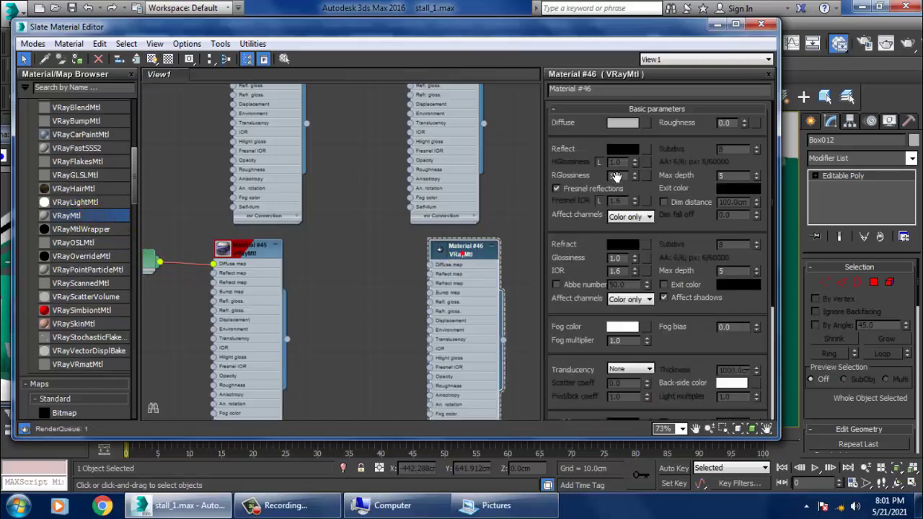
Give Material #46 a bitmap picture diffuse (Map #4) shown shaded in the viewport.
click(648, 122)
double_click(151, 167)
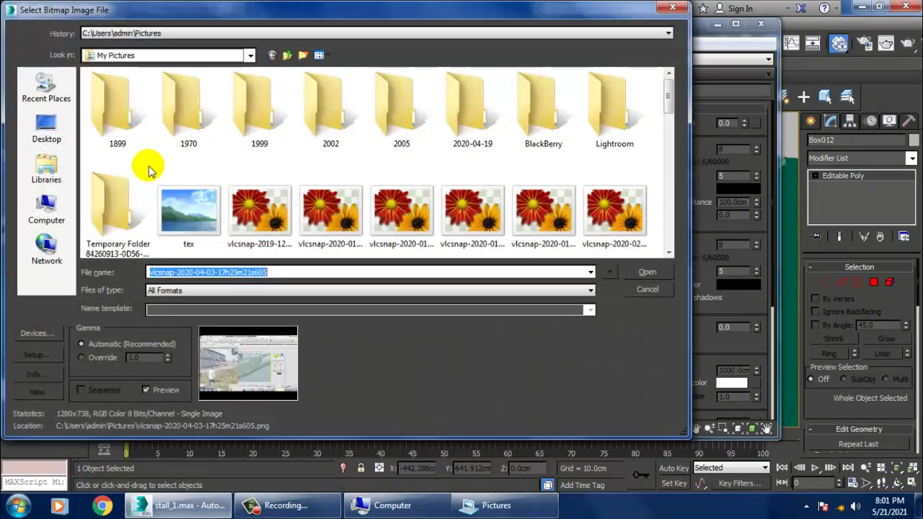
scroll(462, 222, down, 3)
scroll(462, 221, up, 3)
double_click(399, 212)
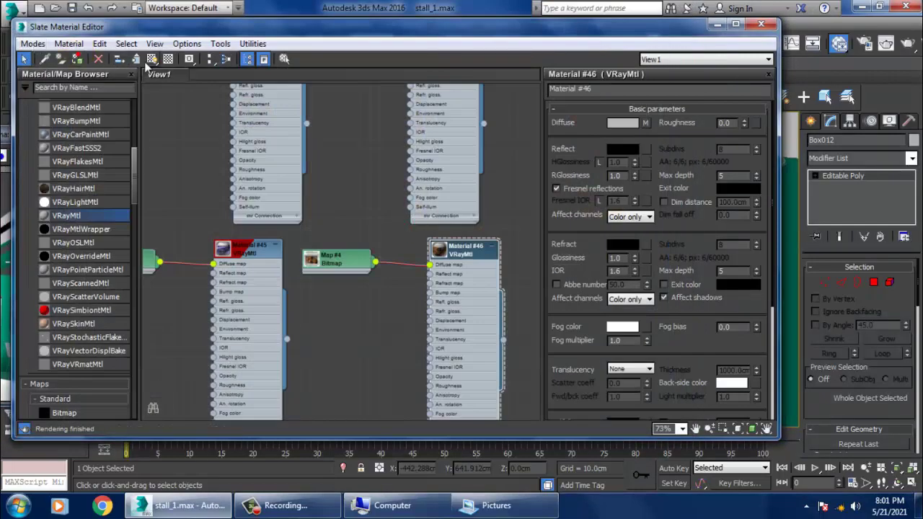
click(152, 59)
mouse_move(633, 32)
mouse_down()
mouse_move(194, 114)
mouse_move(659, 23)
mouse_up()
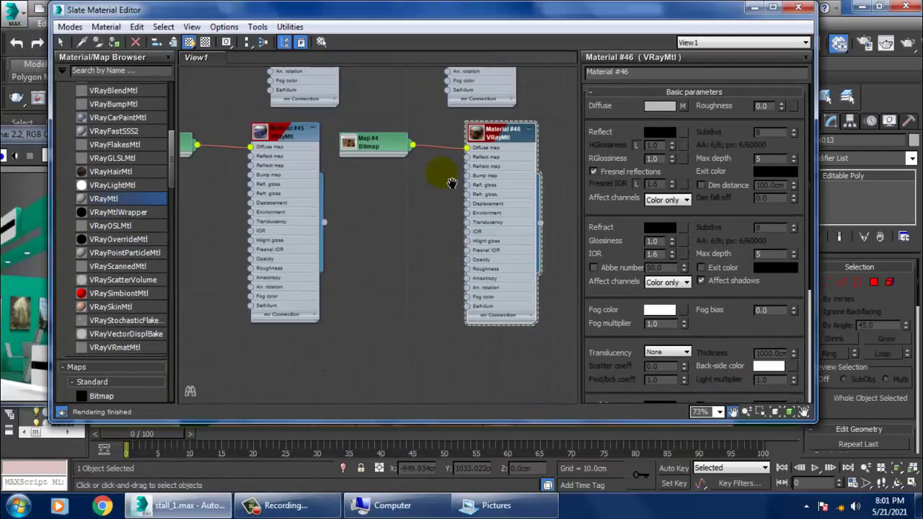
scroll(320, 216, up, 2)
drag(313, 296, 322, 294)
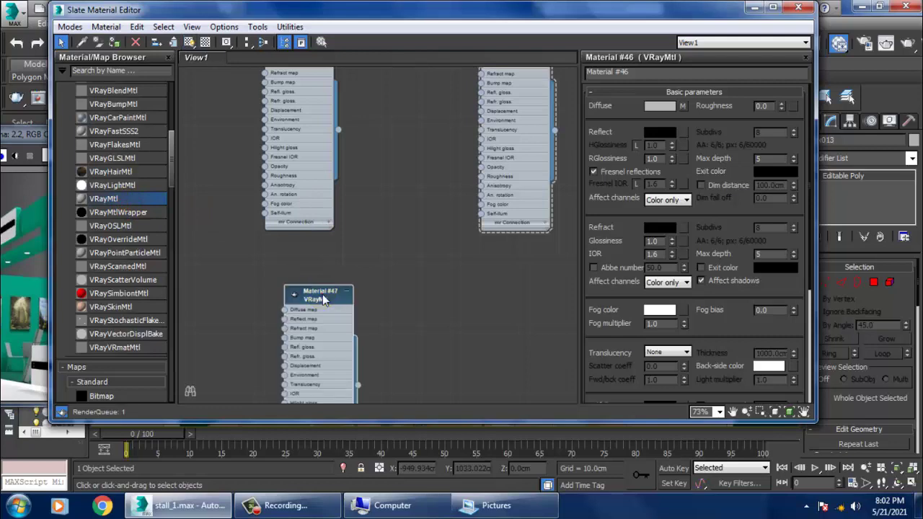
click(685, 106)
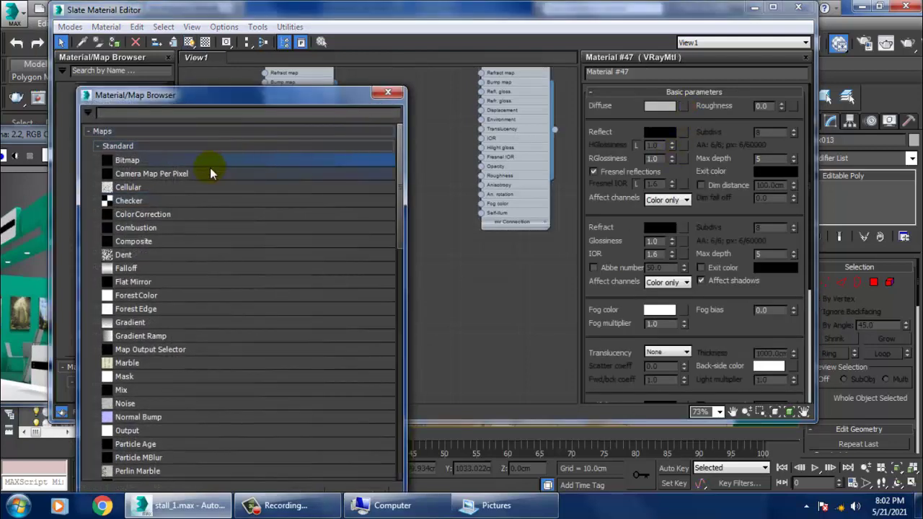
double_click(204, 162)
scroll(375, 159, down, 3)
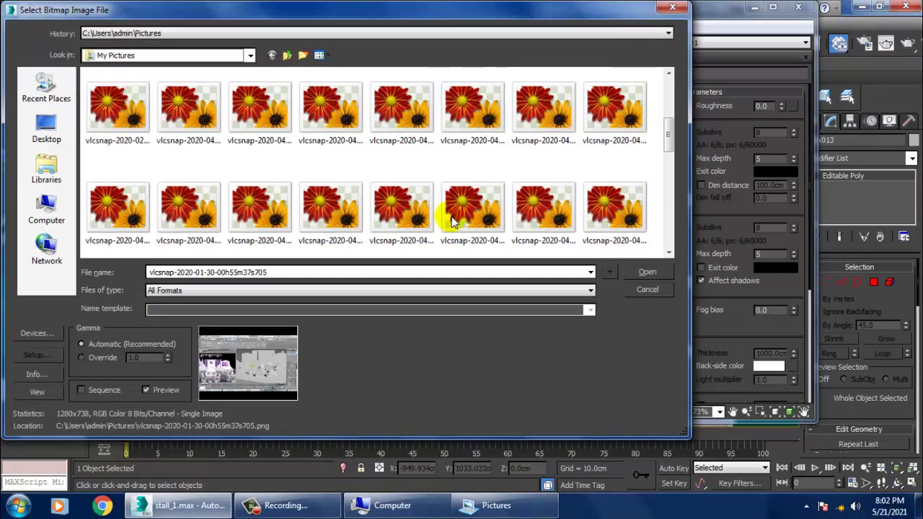
click(456, 219)
click(389, 211)
click(280, 223)
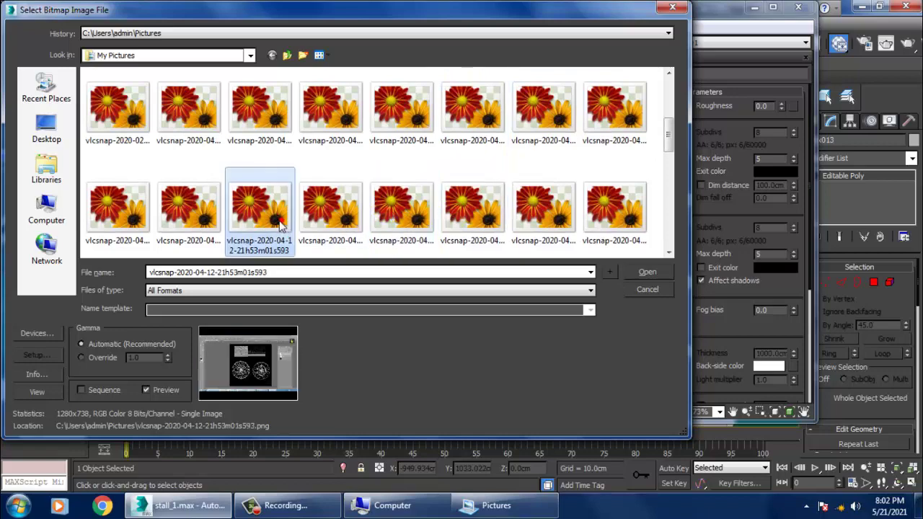
scroll(432, 209, down, 1)
click(369, 216)
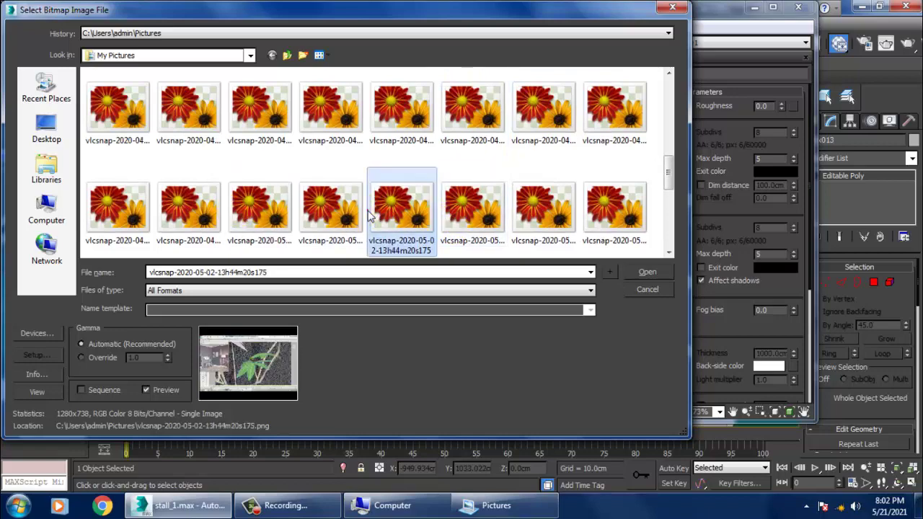
double_click(368, 214)
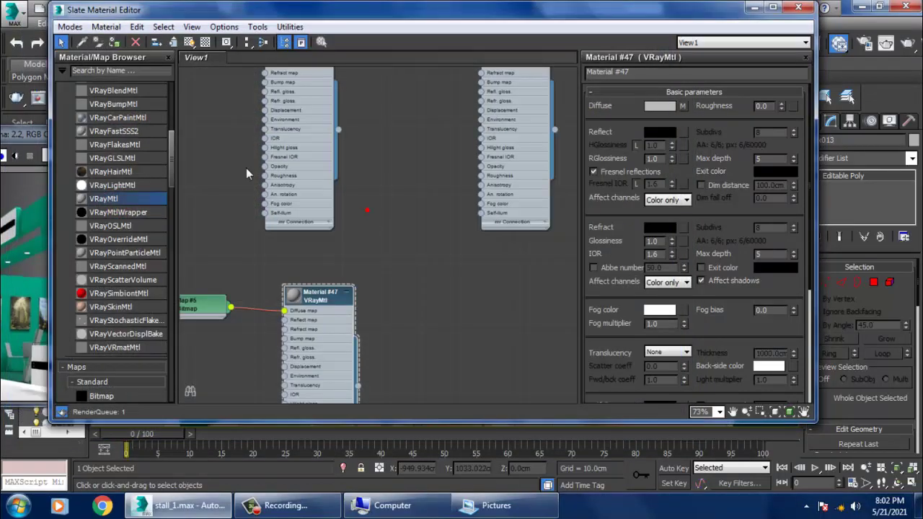
click(189, 41)
click(754, 9)
Select the grey wall panel Box014 and orbit and zoom to frame it.
scroll(673, 228, down, 5)
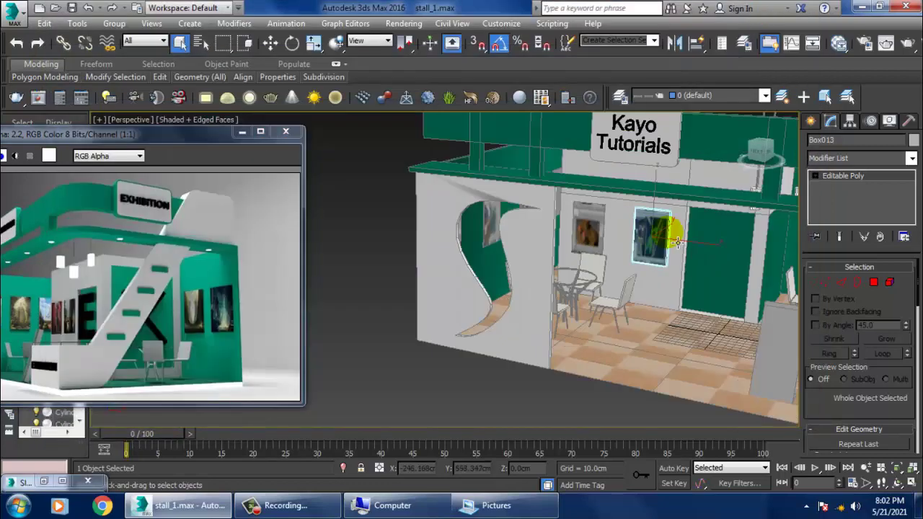
alt+middle_drag(673, 228, 457, 251)
click(509, 226)
key(z)
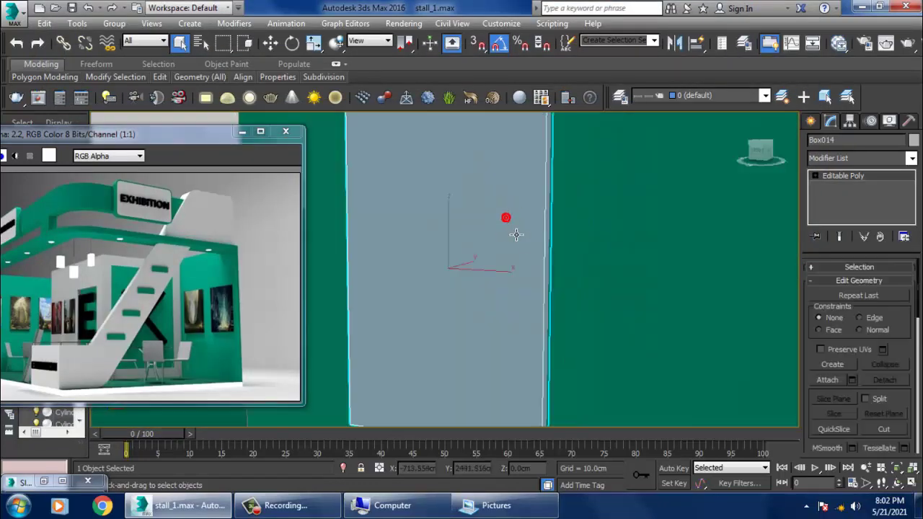
alt+middle_drag(525, 237, 661, 221)
Add a new VRayMtl, Material #48, and give its diffuse slot a Bitmap map.
key(m)
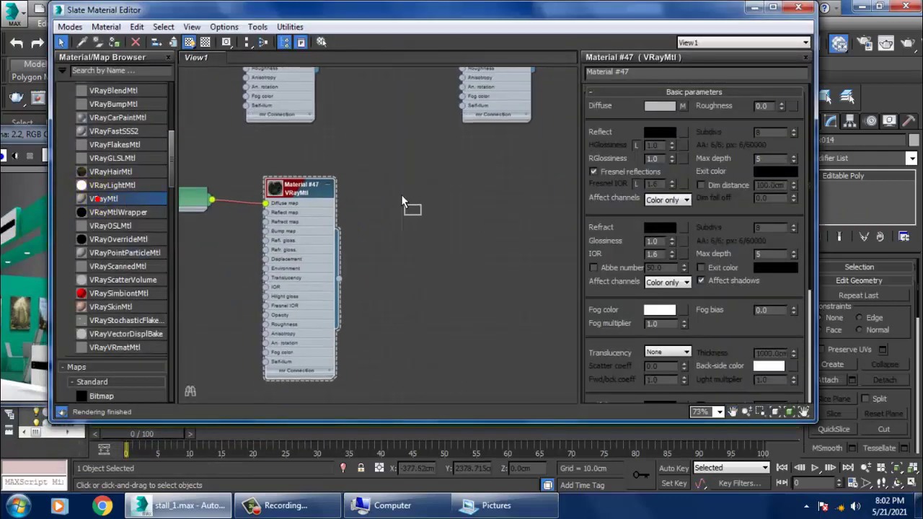
drag(402, 202, 401, 199)
click(681, 107)
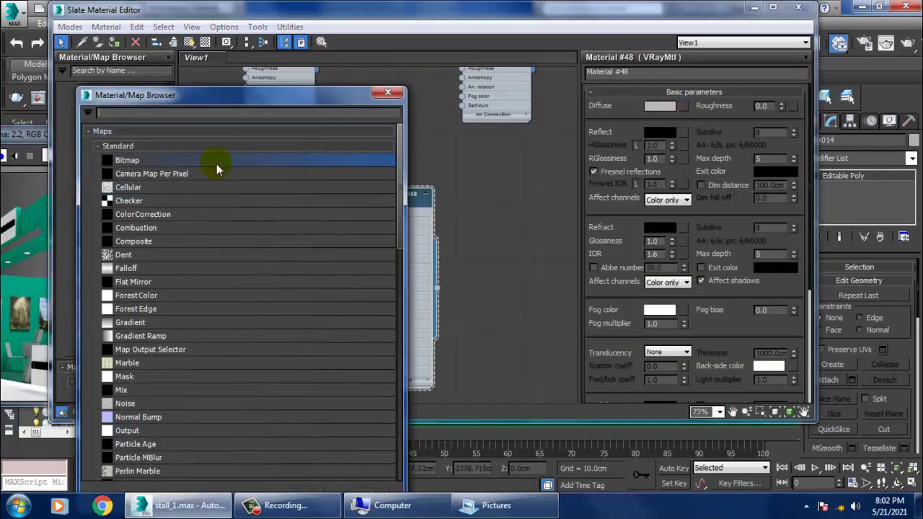
double_click(155, 162)
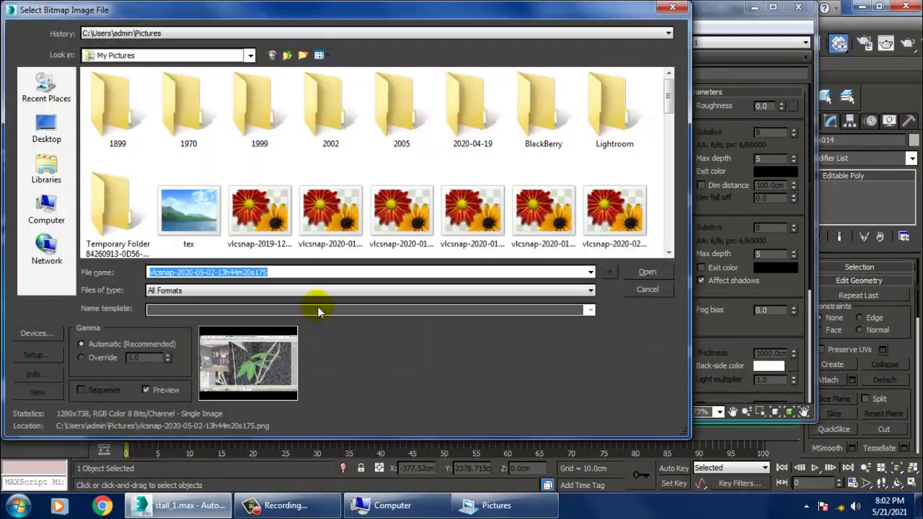
Browse the vlcsnap snapshots and load one as Material #48's diffuse texture (Map #6).
scroll(498, 216, down, 3)
scroll(501, 212, down, 3)
click(342, 207)
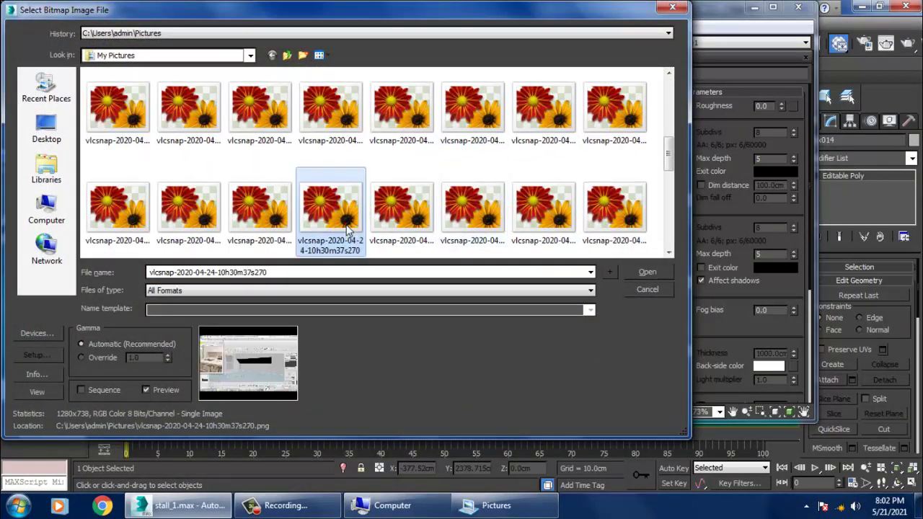
scroll(347, 230, down, 1)
click(347, 229)
click(409, 212)
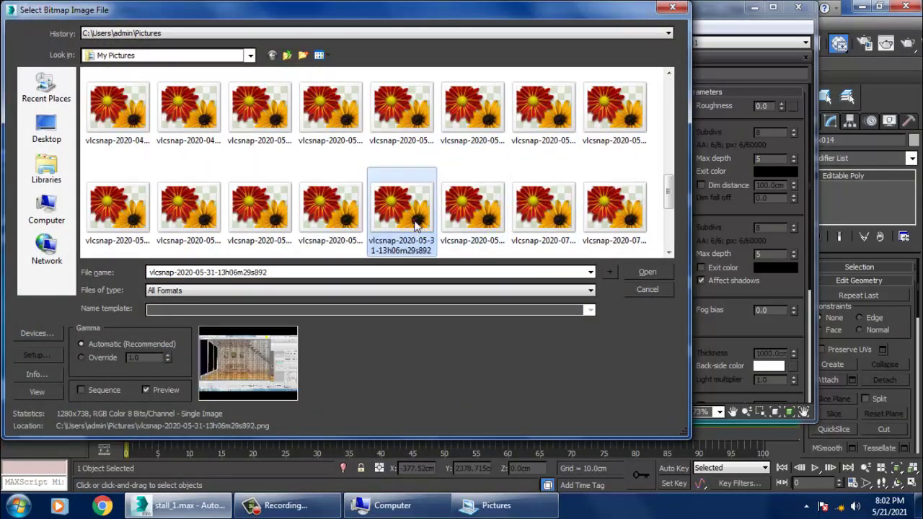
click(408, 108)
click(547, 108)
click(263, 115)
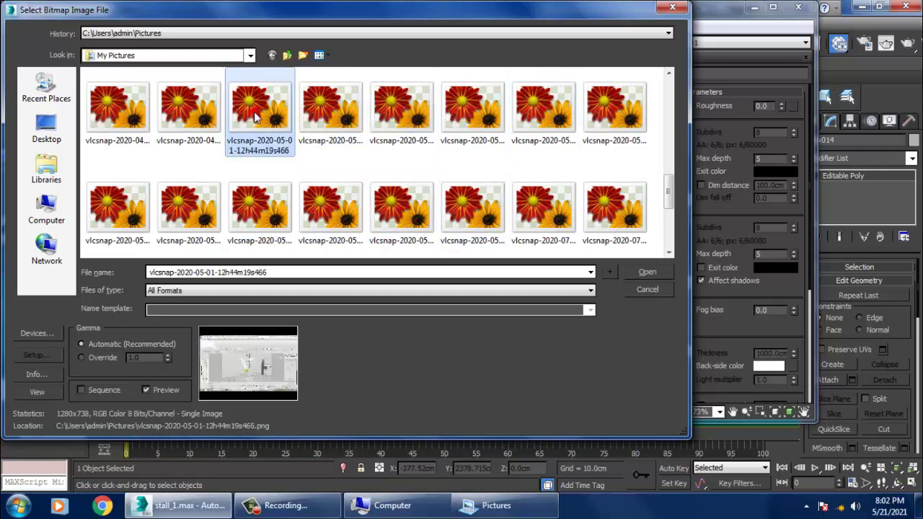
click(180, 117)
double_click(143, 115)
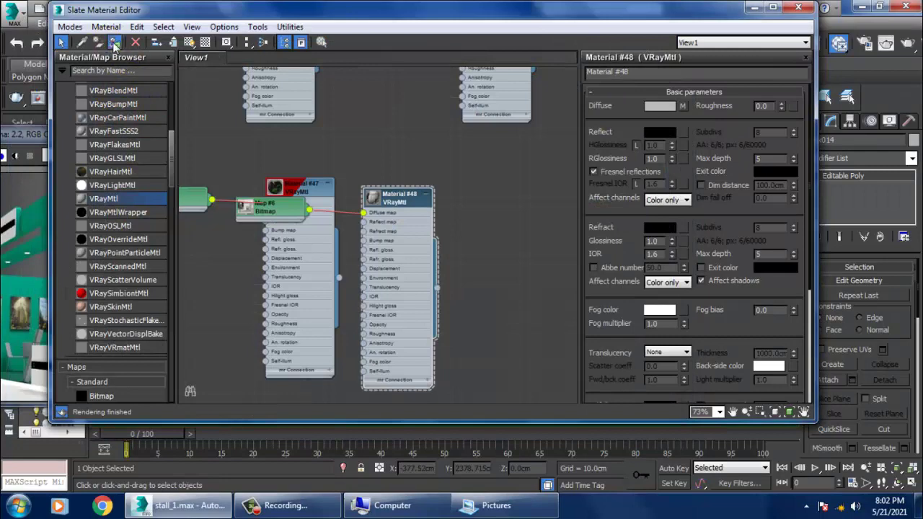
Restore the material editor to a smaller window and select the box object in the scene.
double_click(711, 14)
scroll(484, 238, up, 5)
scroll(642, 231, down, 4)
click(642, 231)
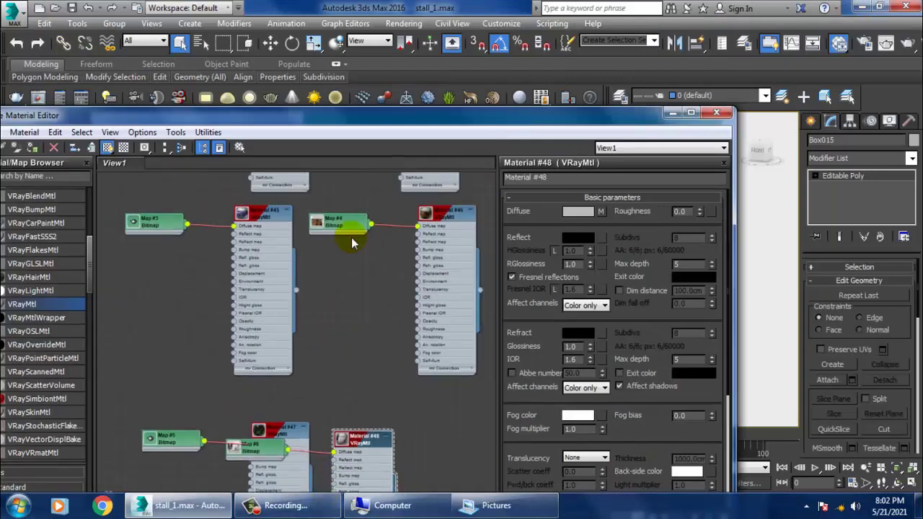
Pan the node graph to show more materials, then minimize the material editor.
mouse_move(351, 237)
middle_down()
mouse_move(360, 446)
mouse_move(233, 243)
middle_up()
middle_drag(305, 309, 301, 336)
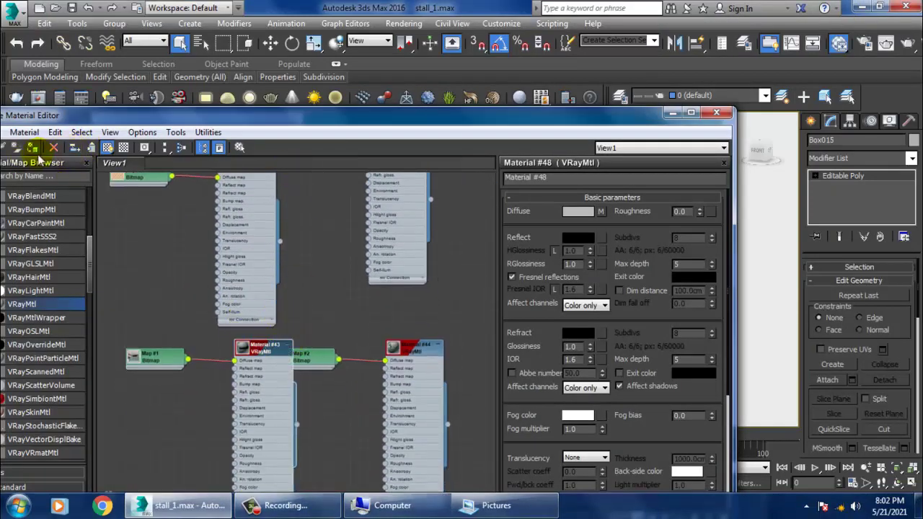
click(669, 114)
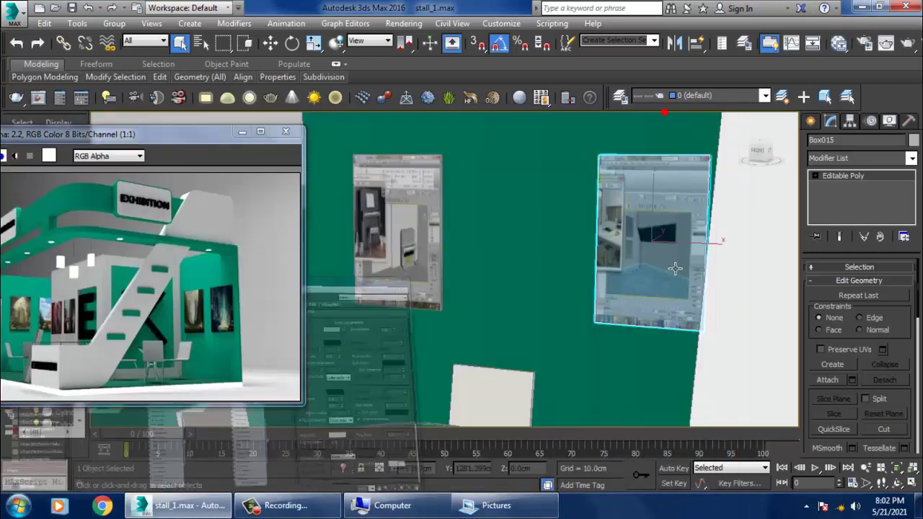
Orbit past the curved S-wall to face the standing display panel and select it.
click(670, 258)
scroll(670, 261, down, 5)
mouse_move(691, 296)
alt+middle_down()
mouse_move(649, 303)
mouse_move(663, 311)
alt+middle_up()
scroll(656, 288, up, 5)
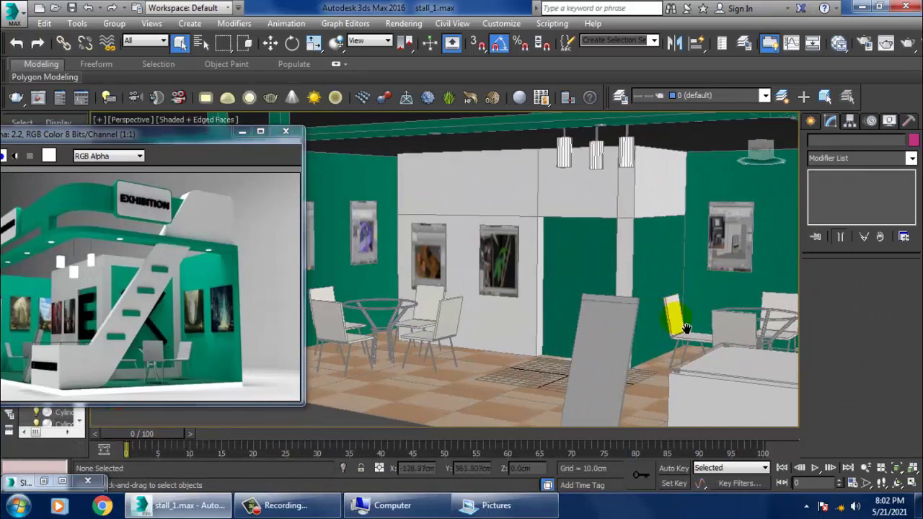
scroll(670, 339, down, 3)
mouse_move(340, 299)
alt+middle_down()
mouse_move(580, 323)
mouse_move(434, 308)
alt+middle_up()
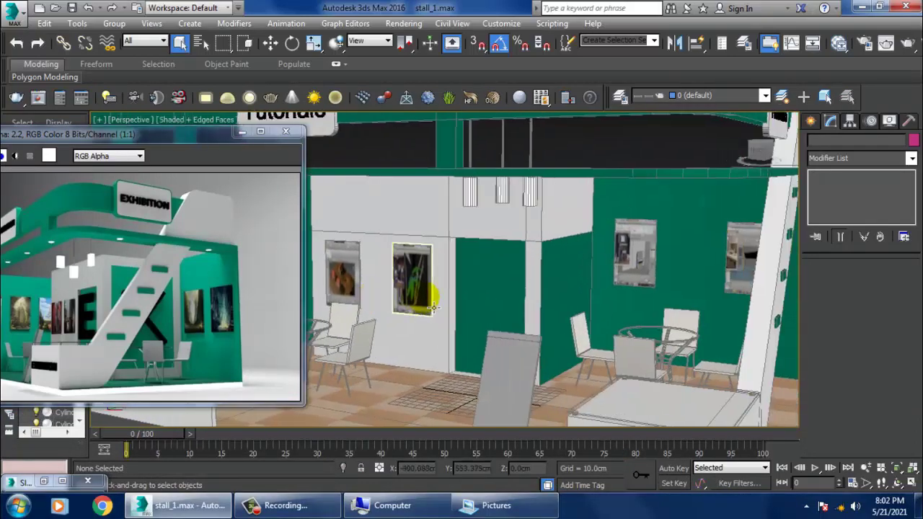
mouse_move(664, 337)
alt+middle_down()
mouse_move(593, 282)
mouse_move(562, 238)
alt+middle_up()
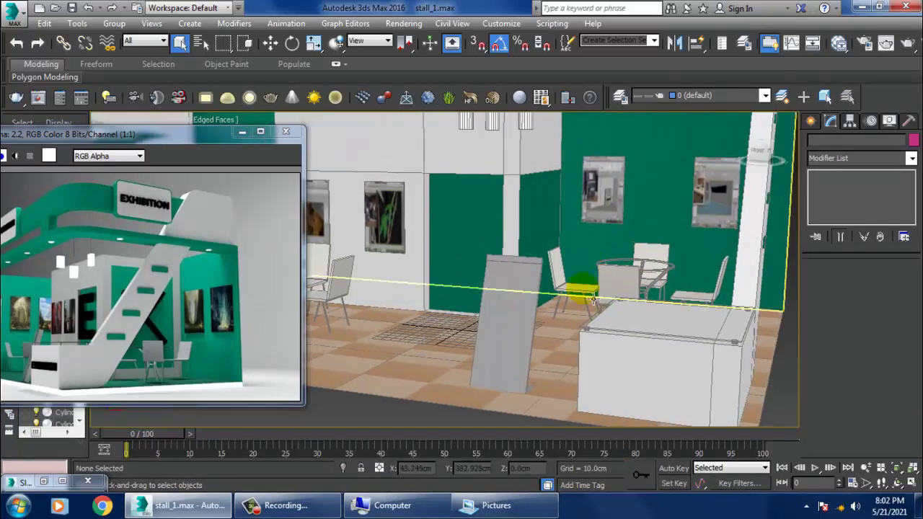
click(528, 292)
Create VRayMtl Material #49 with a light beige diffuse colour, shown shaded in the viewport.
key(m)
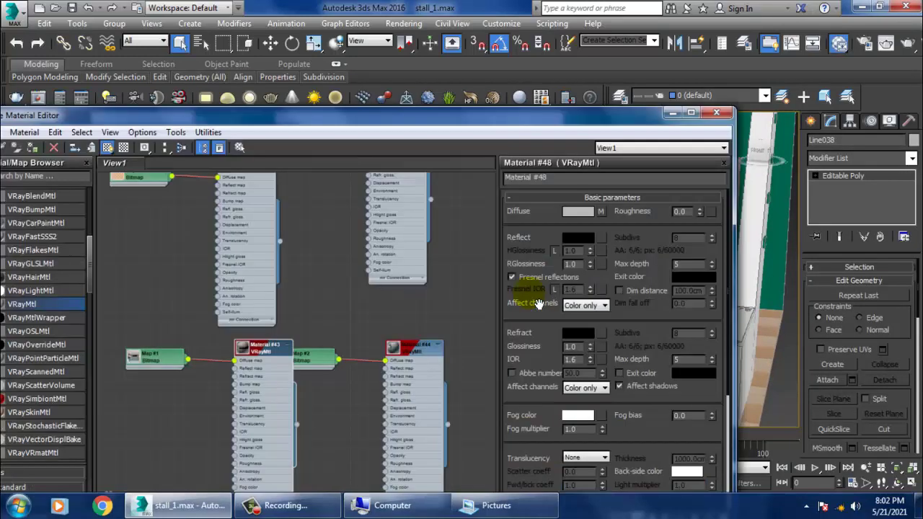
middle_drag(334, 296, 469, 213)
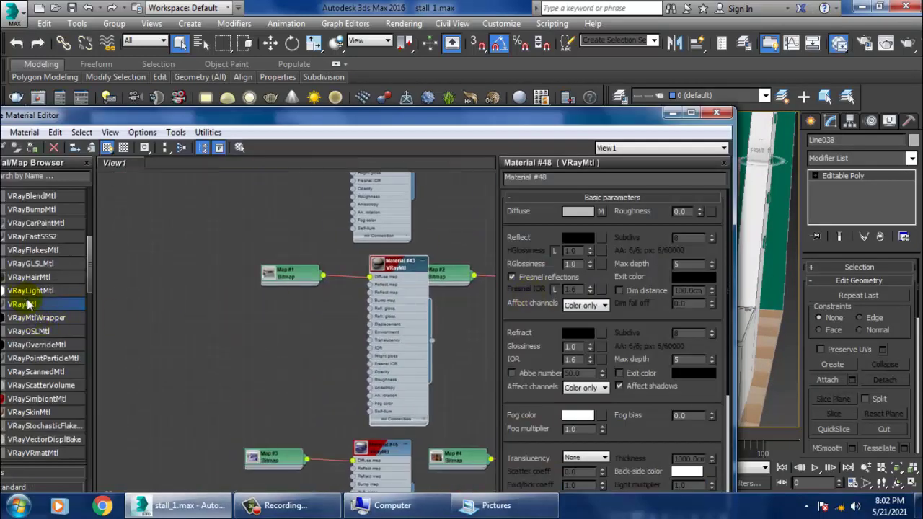
drag(220, 284, 194, 288)
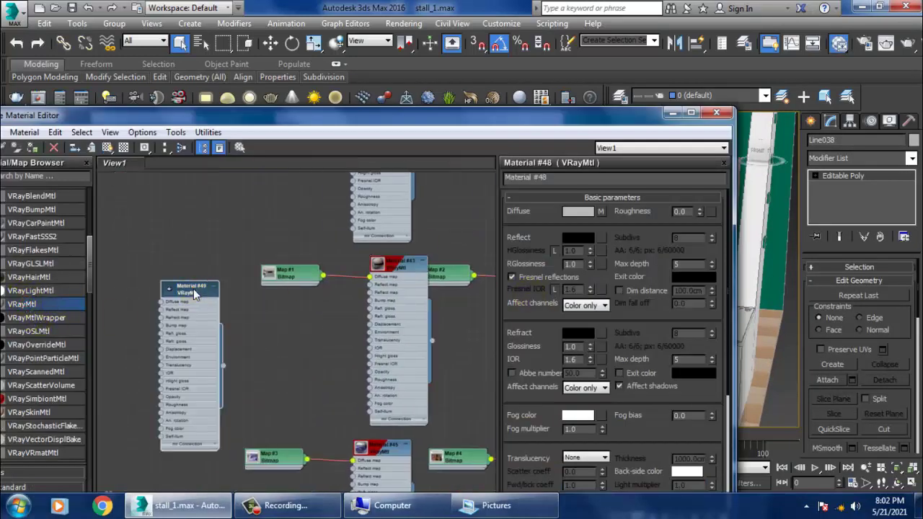
click(576, 212)
click(284, 157)
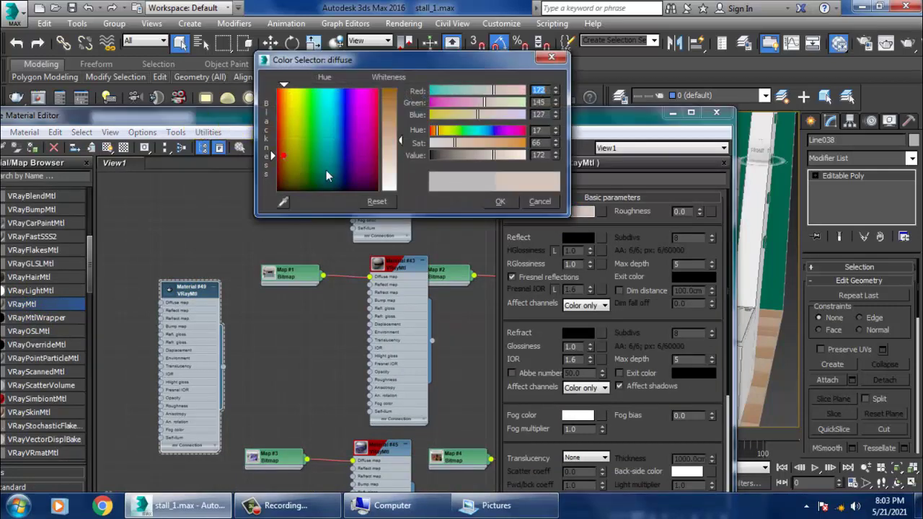
click(500, 201)
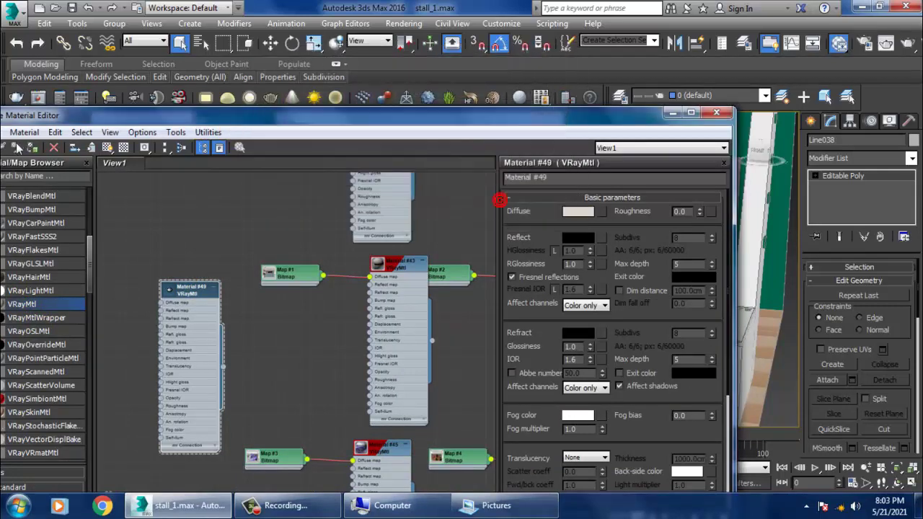
click(107, 148)
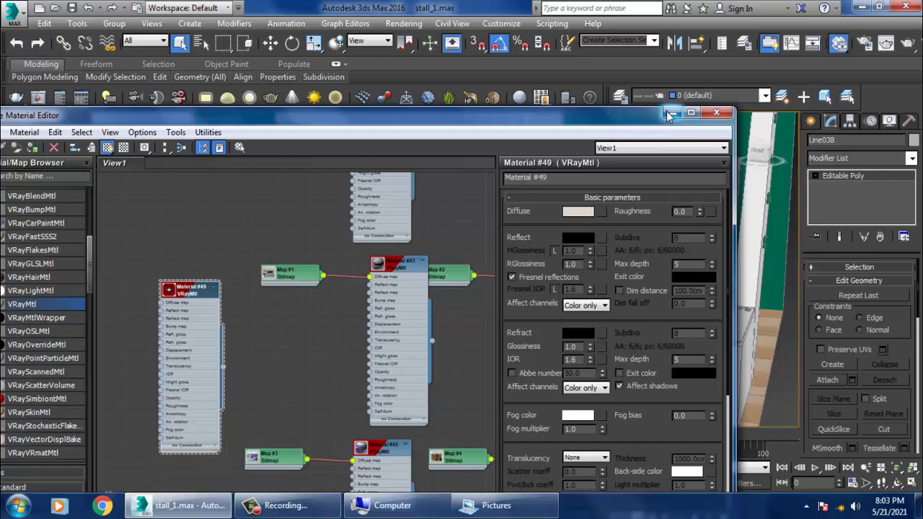
Minimize the material editor and zoom out to view the stall.
click(671, 113)
scroll(649, 310, down, 10)
scroll(649, 289, up, 5)
scroll(597, 267, up, 3)
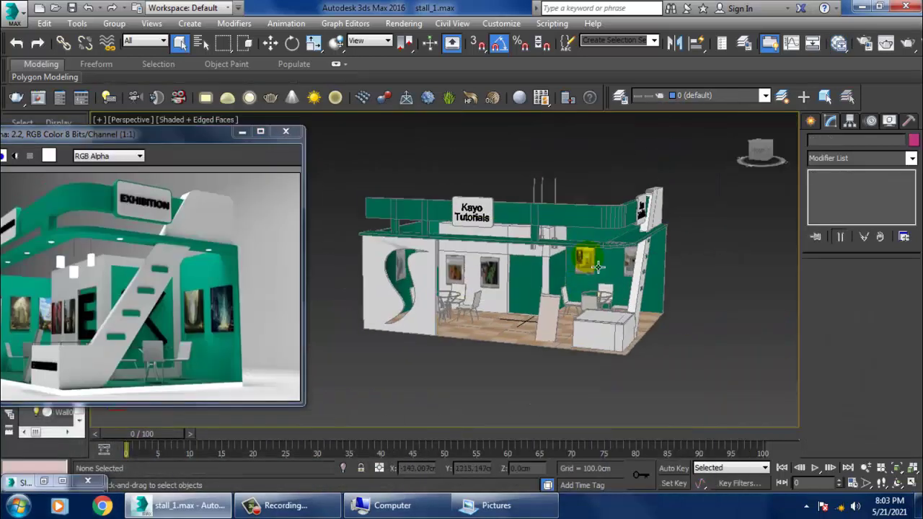
scroll(597, 267, up, 3)
scroll(519, 288, up, 3)
Select both Kayo Tutorials sign text objects.
click(607, 186)
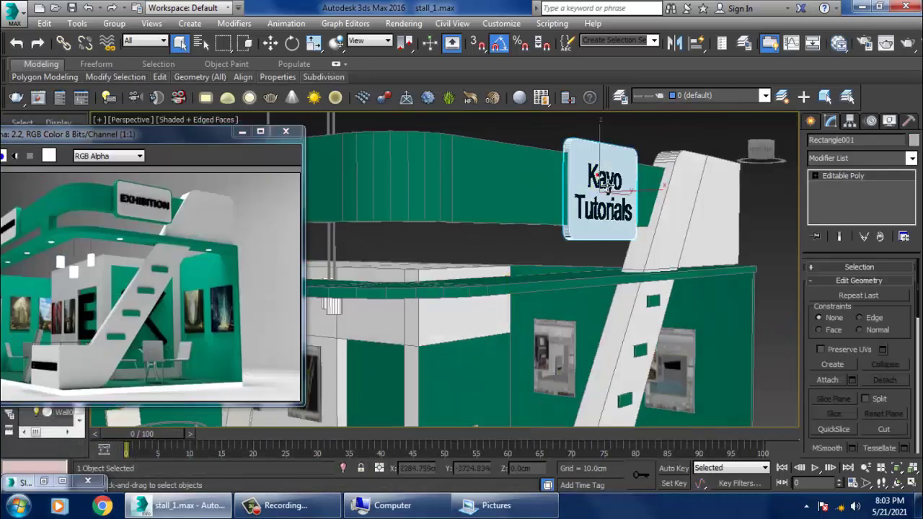
ctrl+click(618, 189)
alt+middle_drag(618, 189, 391, 243)
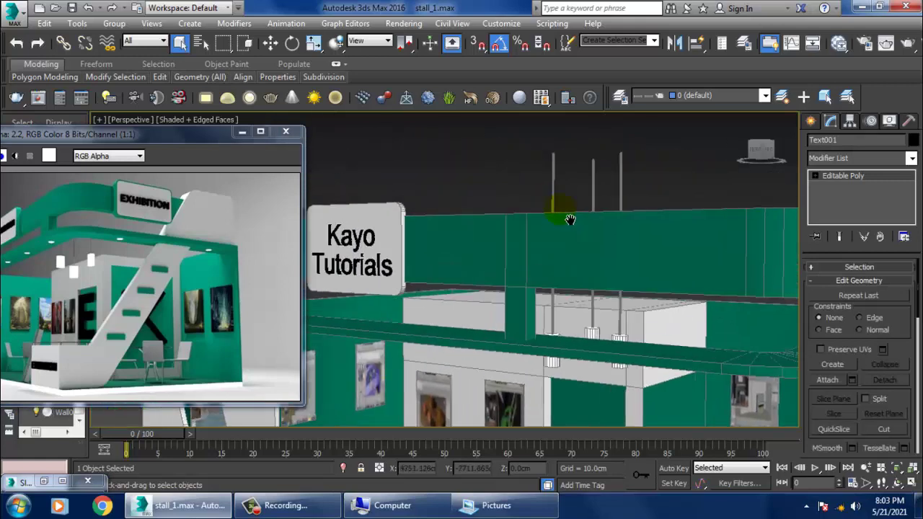
ctrl+click(391, 221)
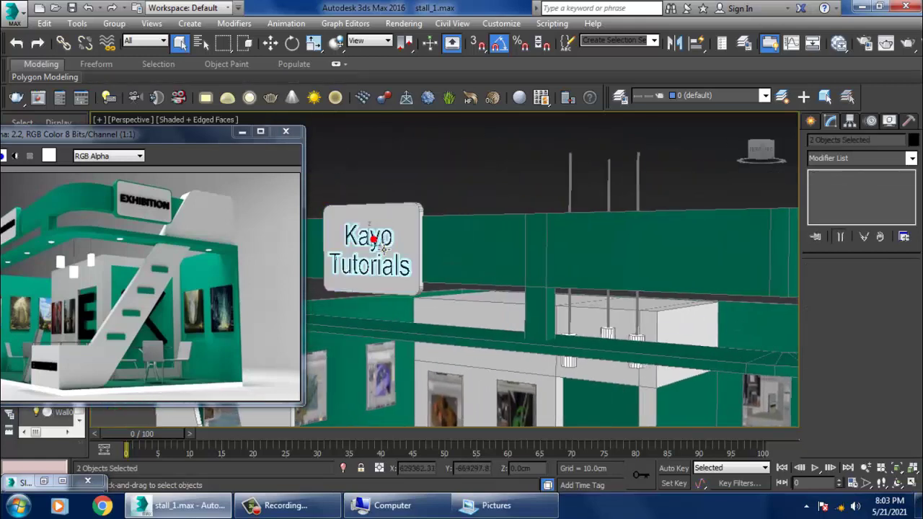
ctrl+click(577, 242)
Create VRayMtl Material #50 with a black diffuse colour, then minimize the editor to view the booth.
key(m)
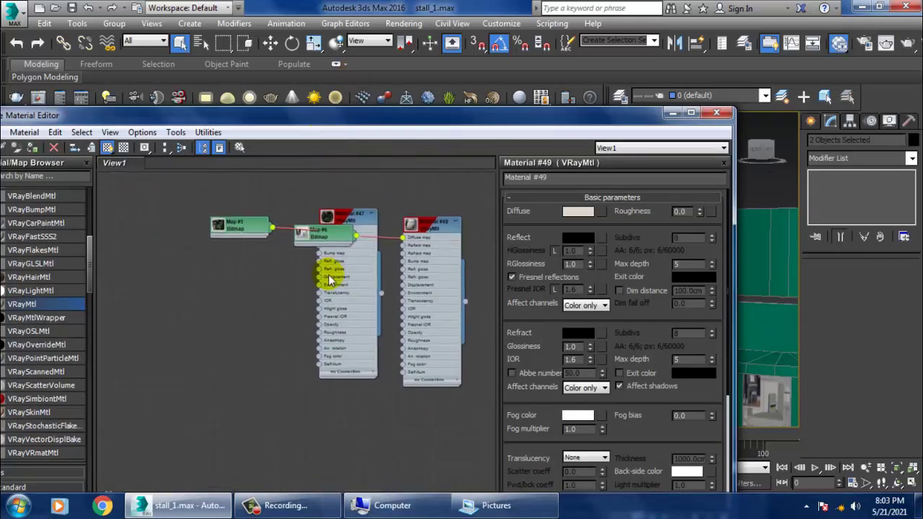
middle_drag(339, 433, 324, 374)
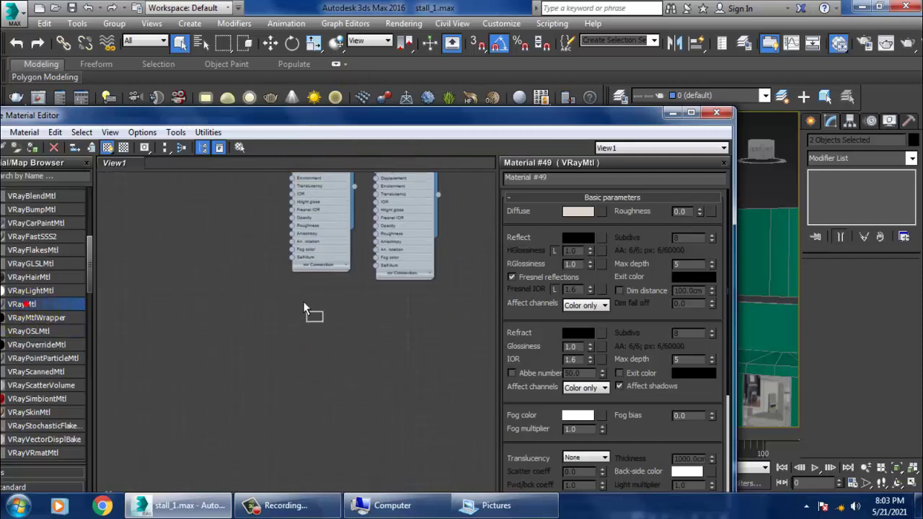
drag(303, 303, 304, 303)
click(579, 210)
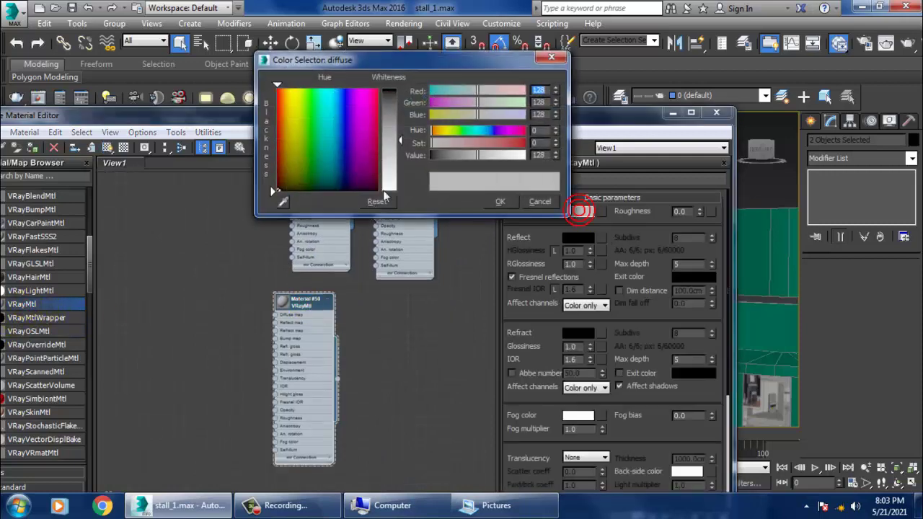
click(382, 189)
click(508, 212)
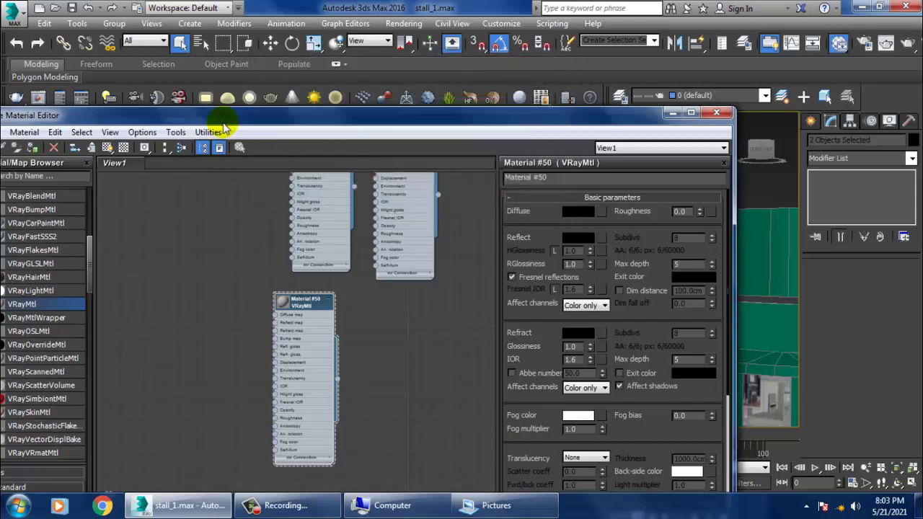
drag(217, 118, 319, 117)
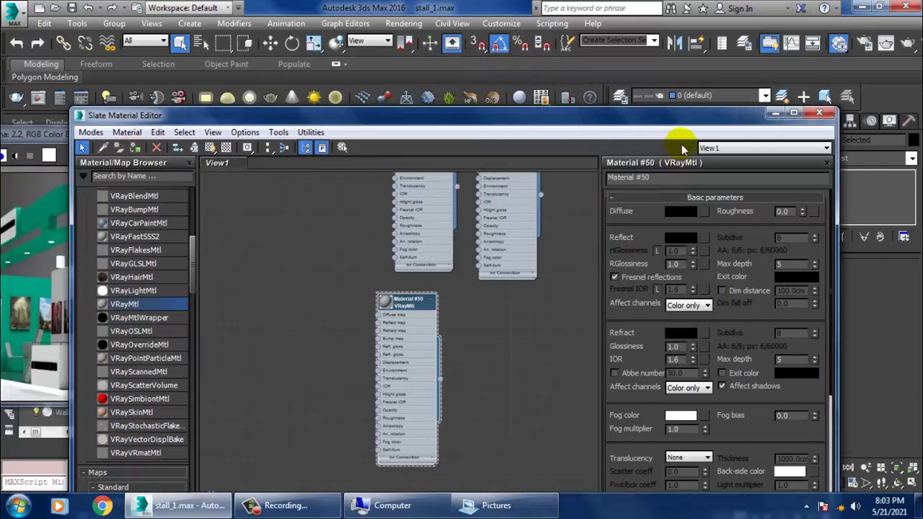
click(772, 114)
scroll(505, 289, down, 5)
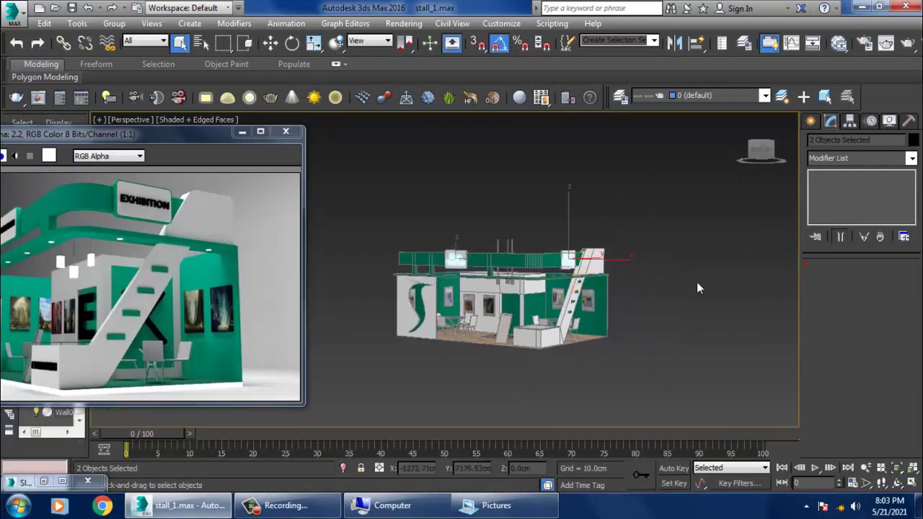
scroll(505, 328, up, 2)
scroll(585, 339, up, 3)
scroll(612, 346, up, 1)
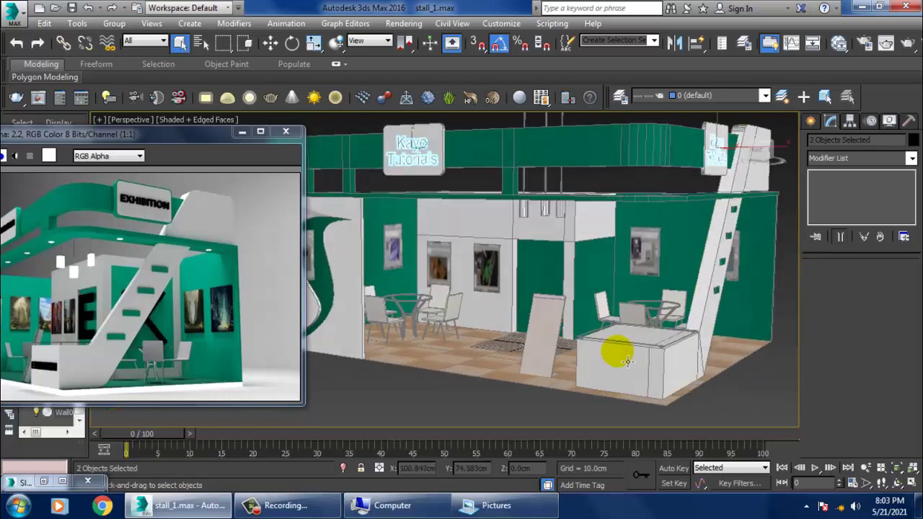
scroll(628, 364, up, 1)
mouse_move(628, 364)
alt+middle_down()
mouse_move(633, 346)
mouse_move(686, 303)
alt+middle_up()
scroll(633, 346, down, 2)
scroll(633, 338, up, 2)
scroll(634, 333, up, 1)
scroll(686, 303, up, 2)
scroll(624, 291, down, 3)
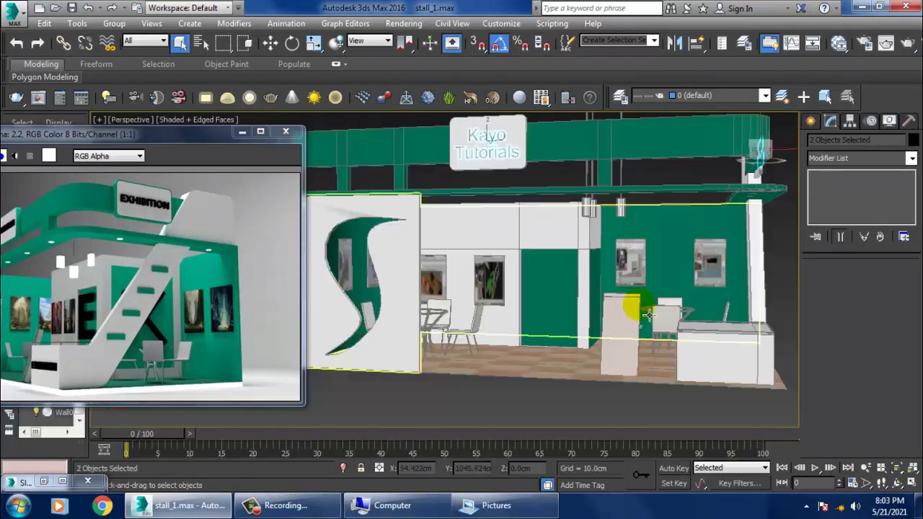
mouse_move(625, 290)
alt+middle_down()
mouse_move(607, 301)
mouse_move(598, 262)
mouse_move(642, 310)
alt+middle_up()
scroll(606, 302, up, 3)
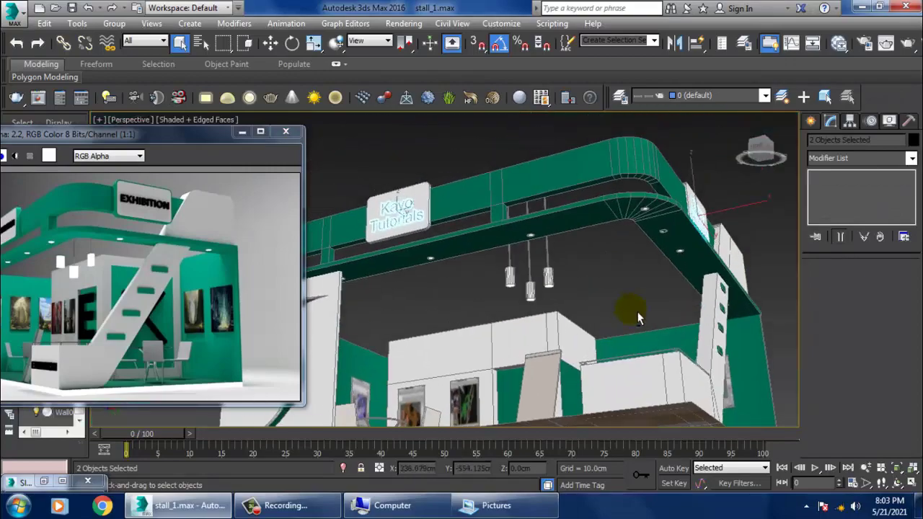
scroll(649, 313, up, 2)
scroll(609, 348, up, 2)
alt+middle_drag(609, 348, 553, 367)
scroll(552, 367, down, 2)
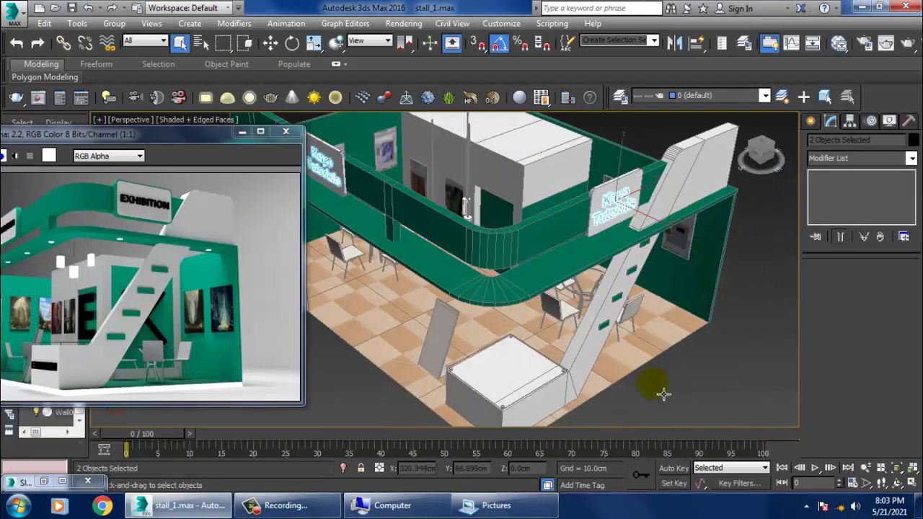
alt+middle_drag(656, 387, 589, 339)
scroll(499, 306, up, 2)
alt+middle_drag(499, 306, 538, 268)
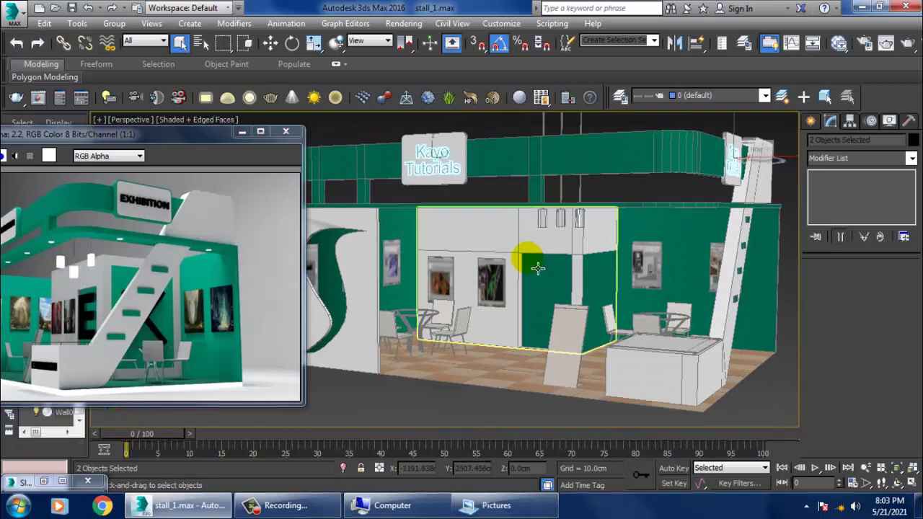
click(678, 189)
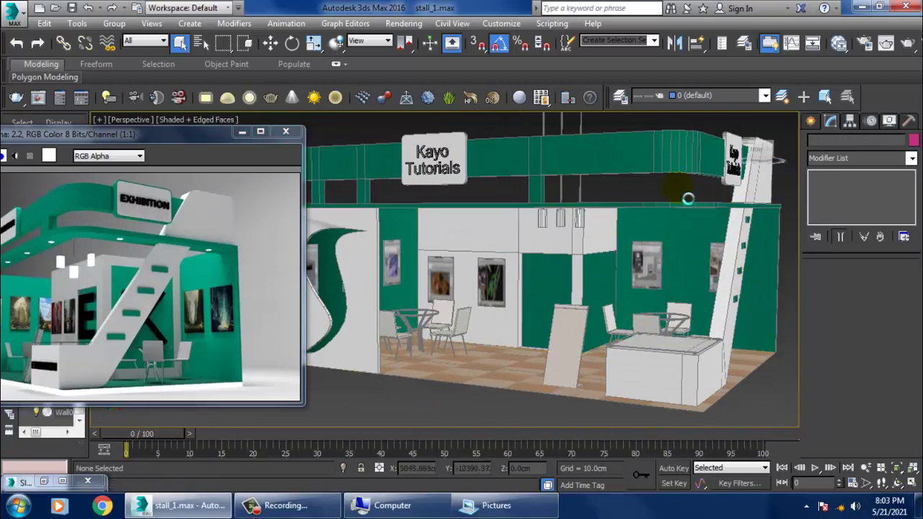
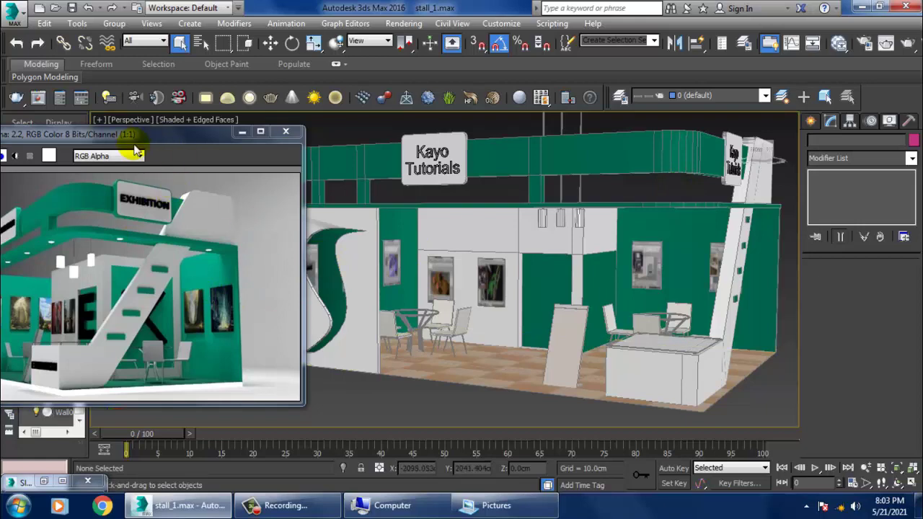
Minimize the rendered preview and orbit the view to look up under the stall.
drag(137, 134, 385, 134)
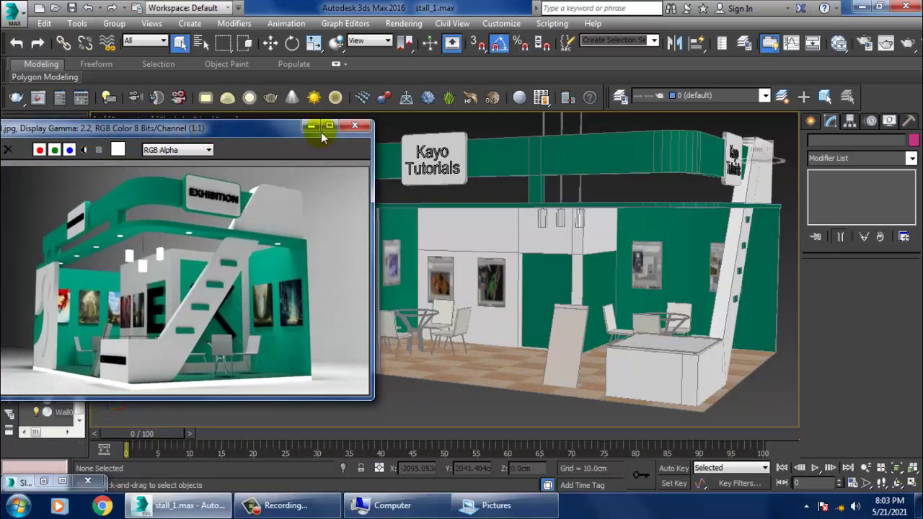
click(317, 128)
mouse_move(618, 288)
alt+middle_down()
mouse_move(613, 284)
mouse_move(613, 295)
mouse_move(592, 252)
mouse_move(610, 304)
alt+middle_up()
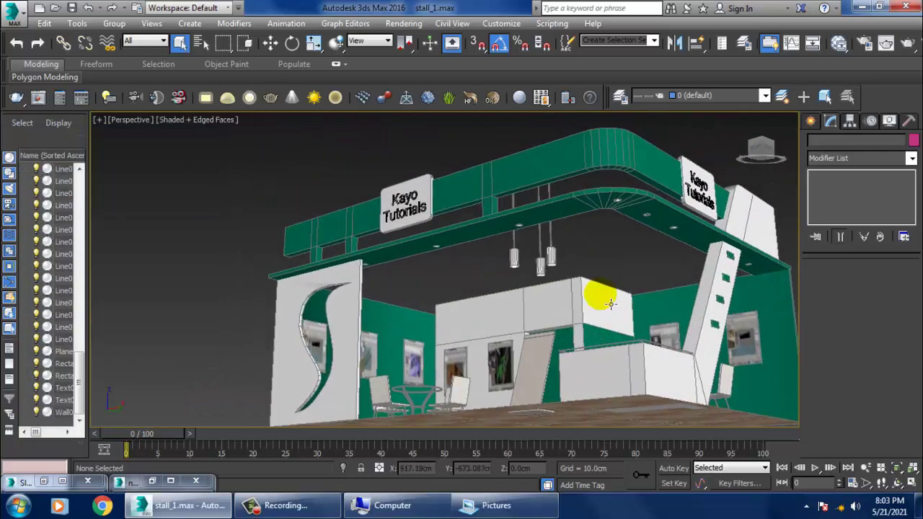
scroll(610, 303, up, 3)
scroll(610, 303, down, 3)
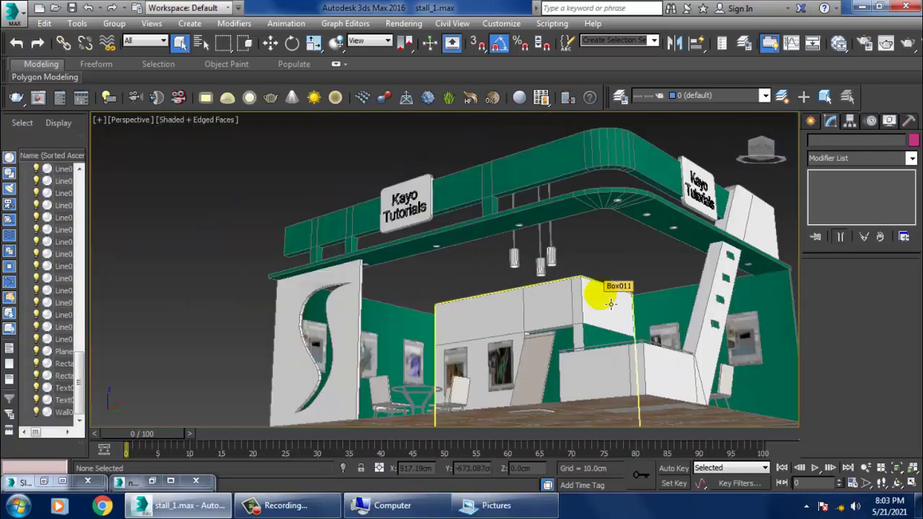
Orbit the Perspective view around the stall and switch to the four-viewport layout.
click(810, 123)
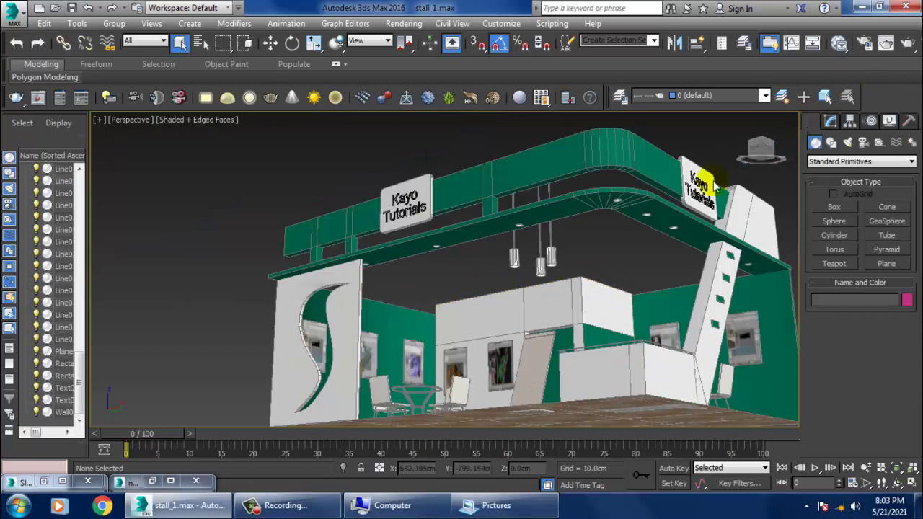
mouse_move(716, 185)
alt+middle_down()
mouse_move(717, 217)
mouse_move(656, 280)
mouse_move(739, 199)
alt+middle_up()
key(alt+w)
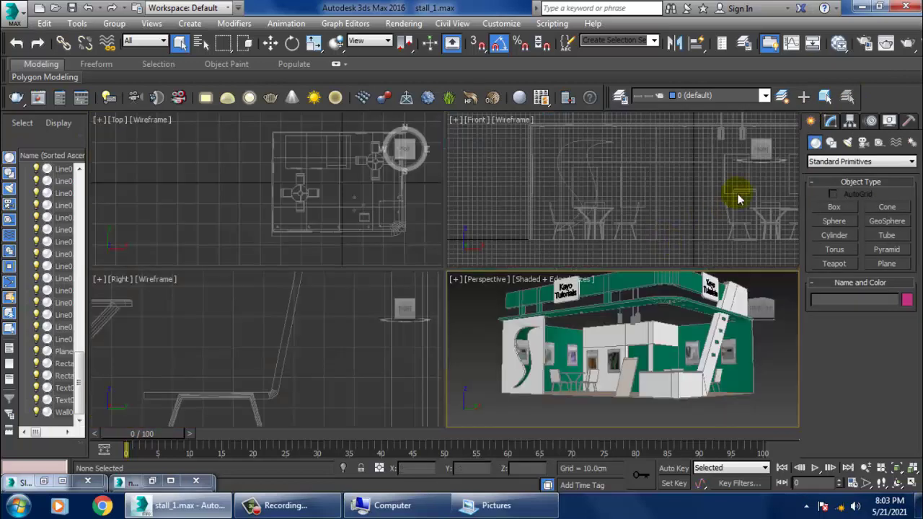
scroll(739, 199, up, 2)
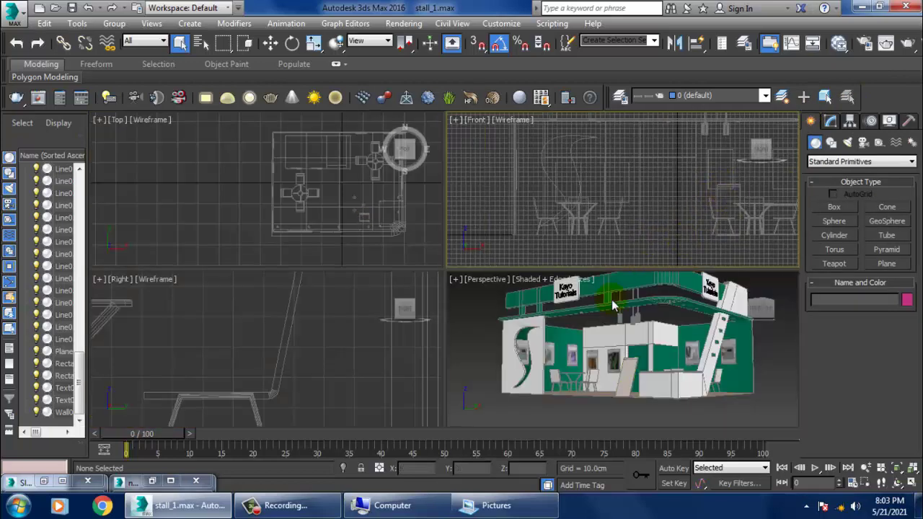
click(18, 507)
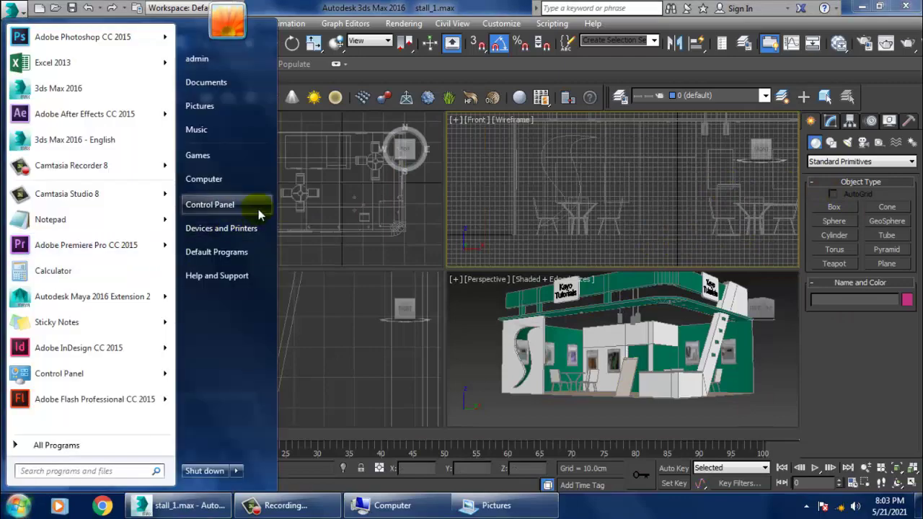
click(469, 328)
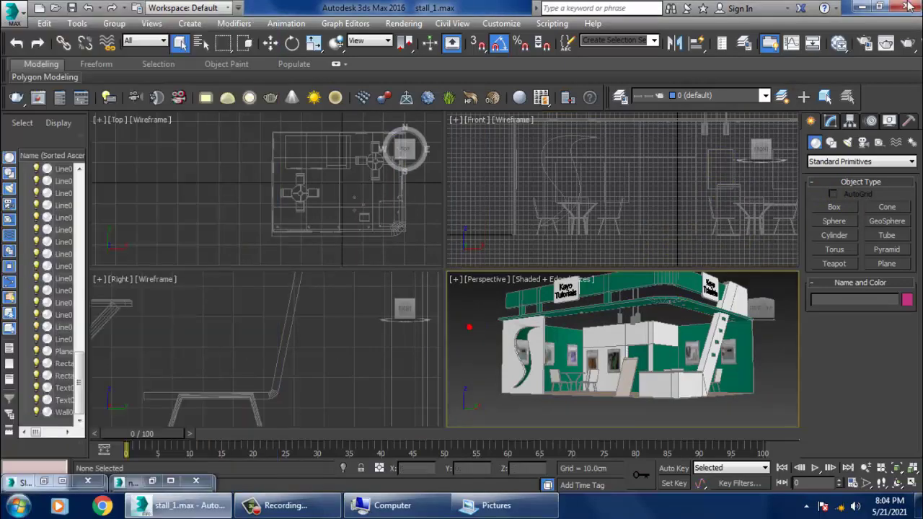
Minimize the open windows and open Computer from the Start menu.
click(861, 9)
click(860, 9)
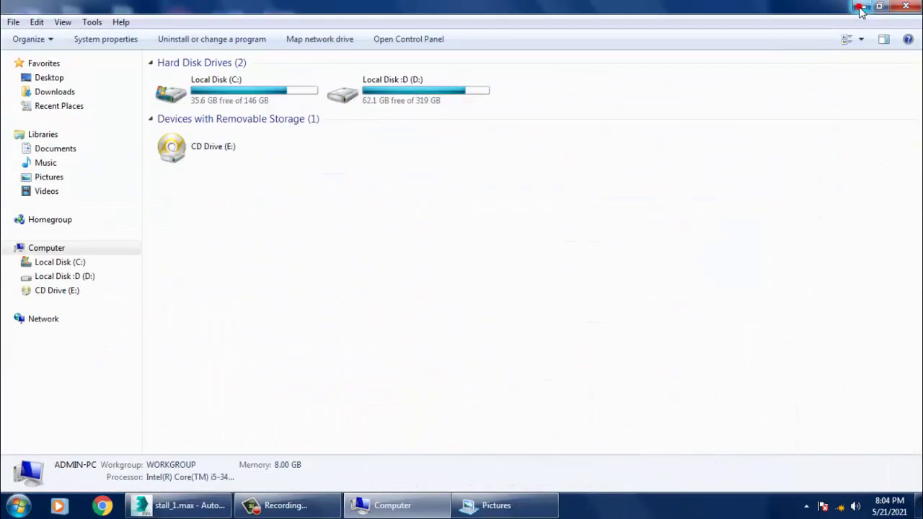
click(860, 8)
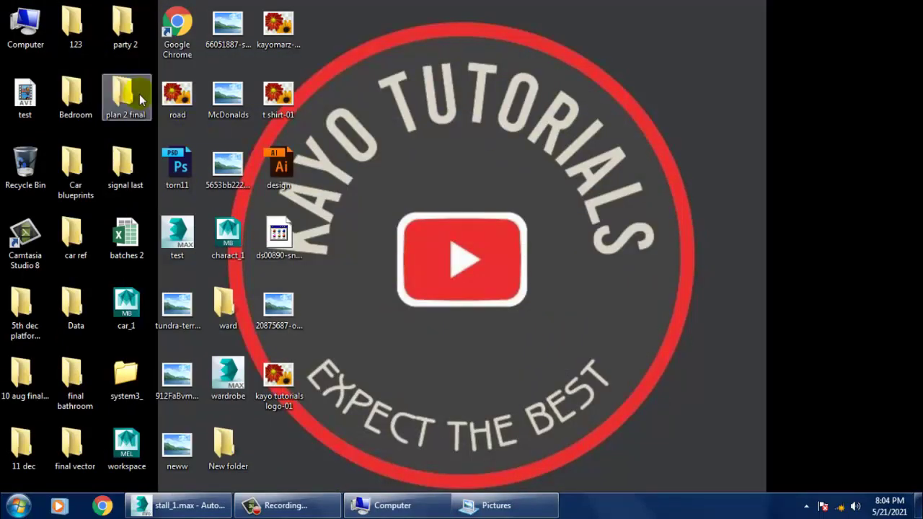
click(139, 96)
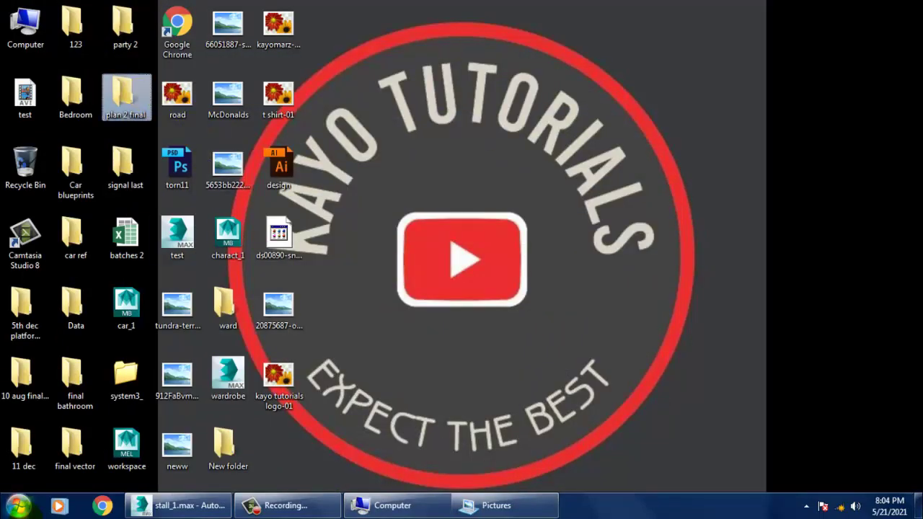
click(24, 505)
click(249, 181)
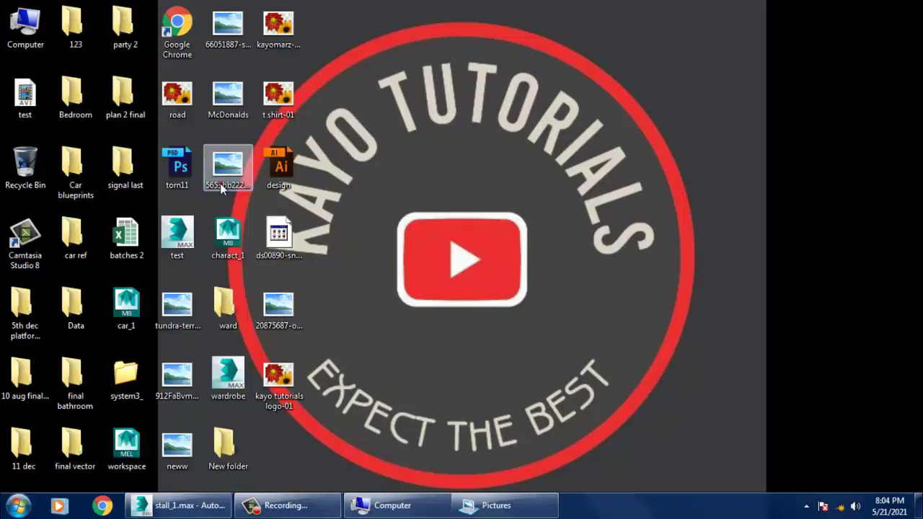
Browse to Local Disk D: > Desktop and select the ies-lights-pack folder.
double_click(525, 177)
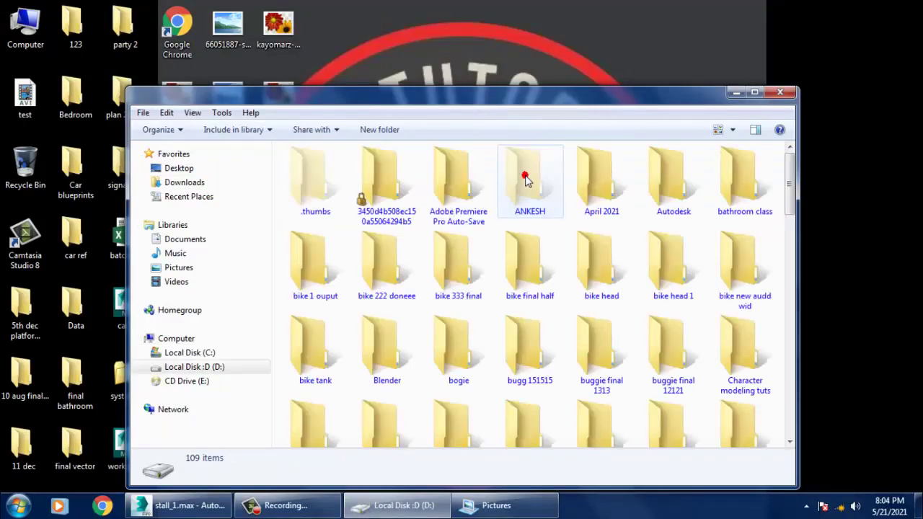
scroll(525, 179, down, 5)
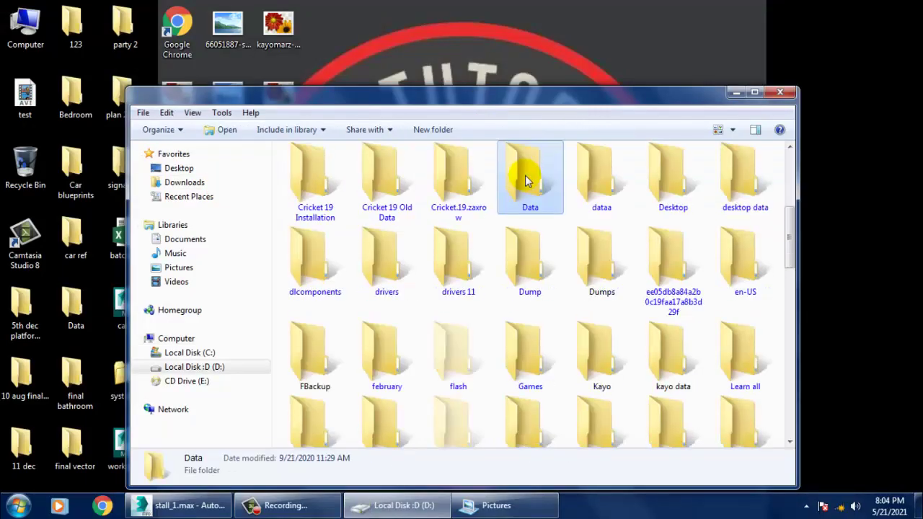
double_click(665, 186)
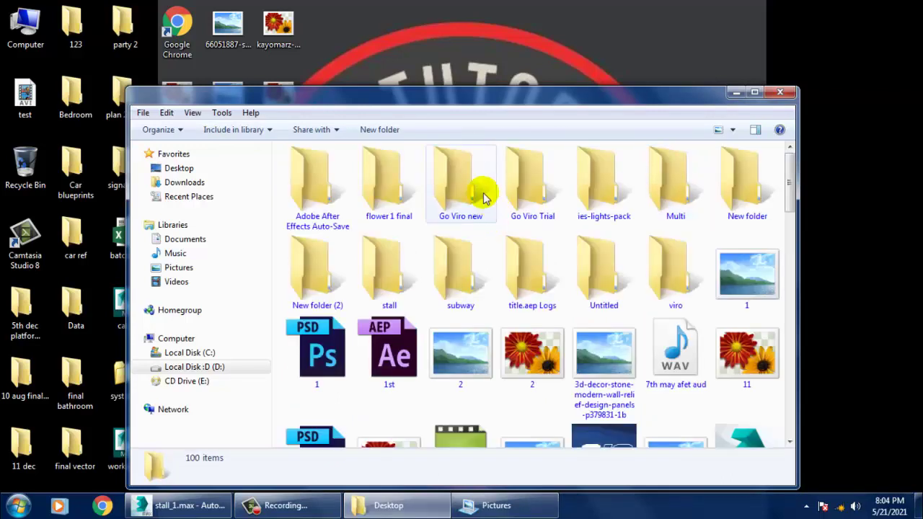
click(459, 189)
click(607, 198)
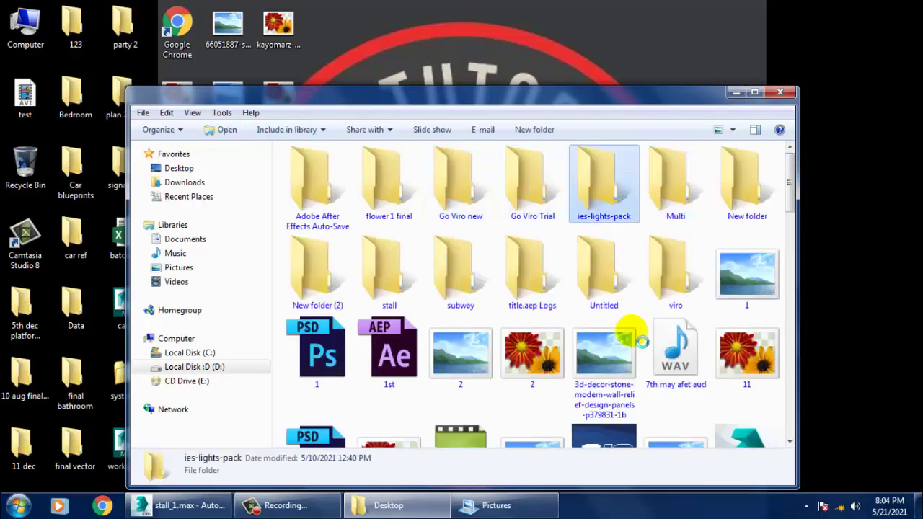
Copy ies-lights-pack, paste it onto the Windows desktop, and close Explorer.
right_click(609, 189)
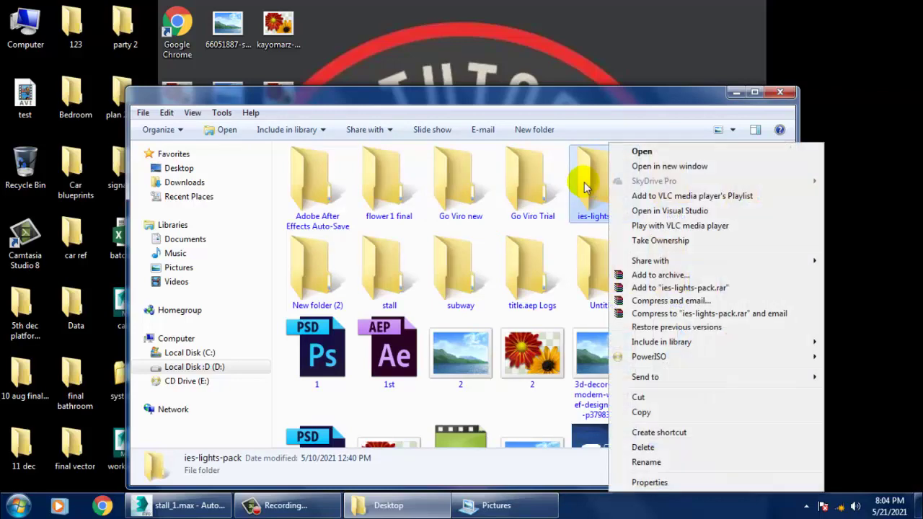
click(676, 411)
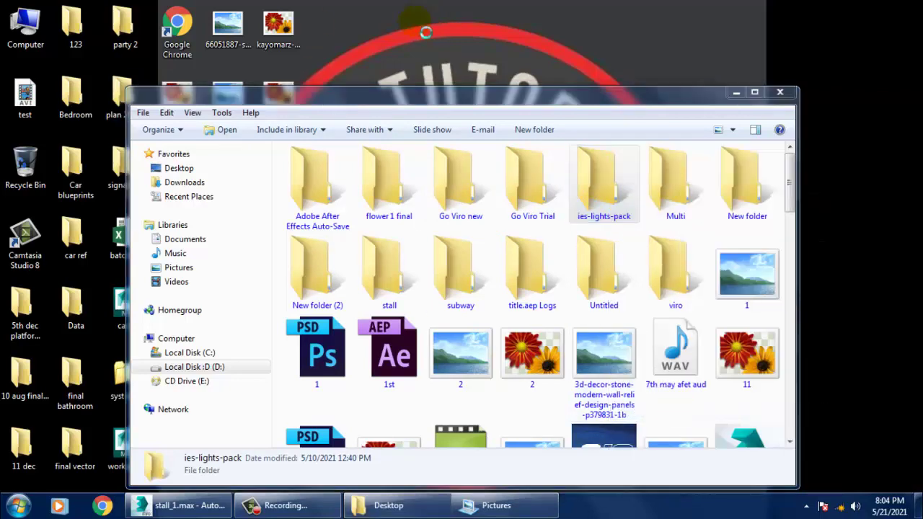
right_click(426, 31)
click(447, 81)
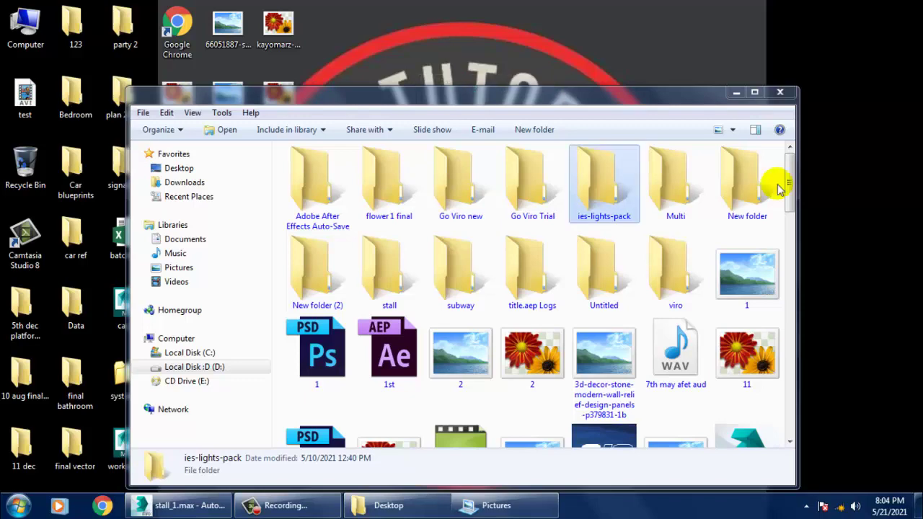
drag(789, 185, 797, 268)
click(779, 93)
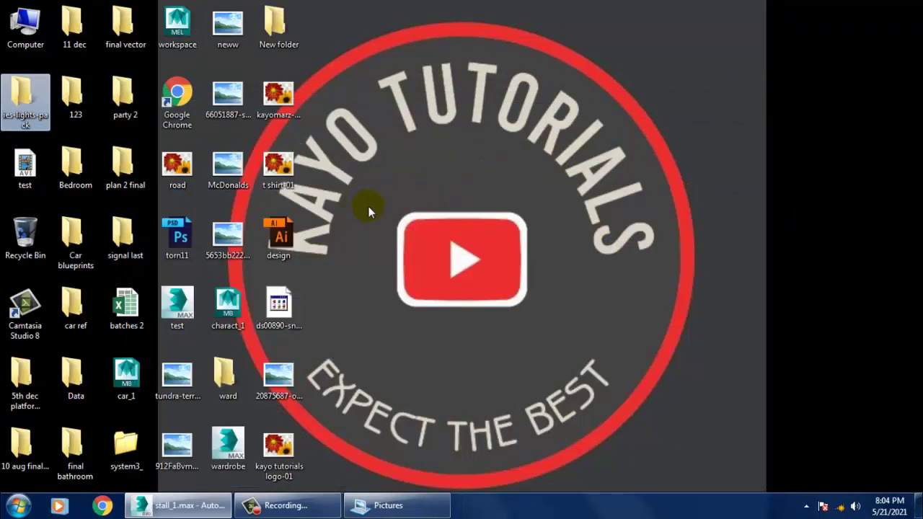
Open the desktop ies-lights-pack folder and view the area-light and bollard previews.
double_click(36, 101)
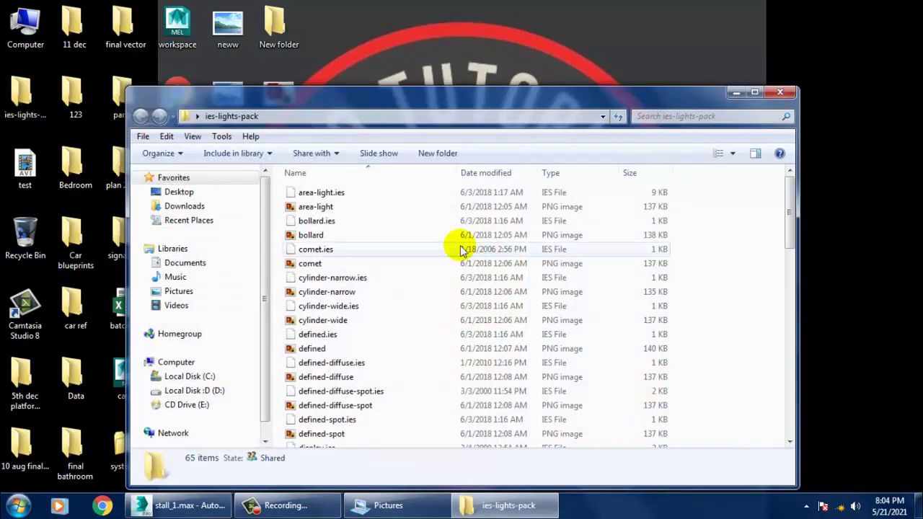
click(335, 207)
double_click(336, 209)
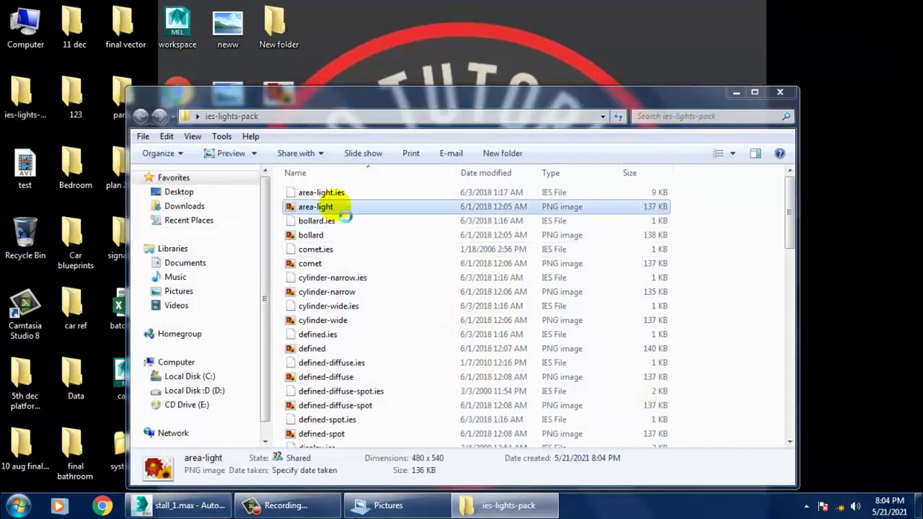
key(Right)
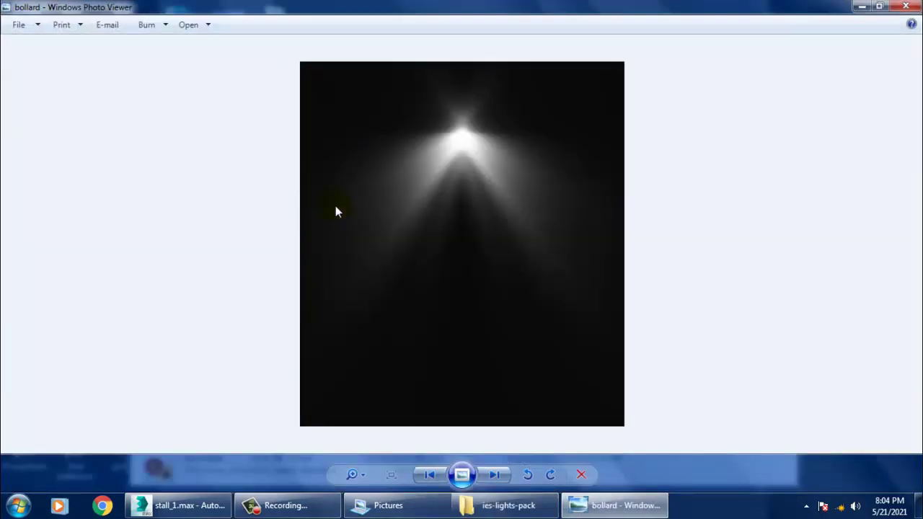
Step through the remaining IES preview images, then close Windows Photo Viewer.
key(Right)
key(Right)
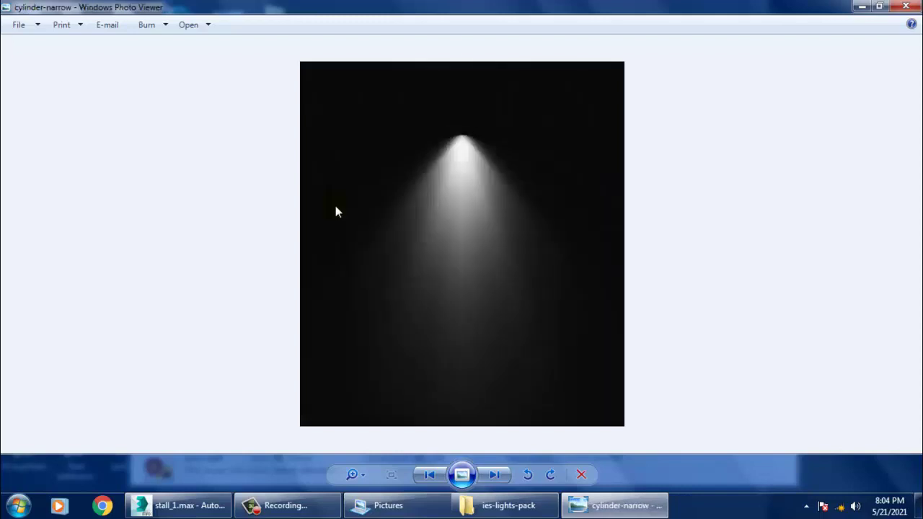
key(Right)
key(Right)
key(Right)
key(Right)
key(Right)
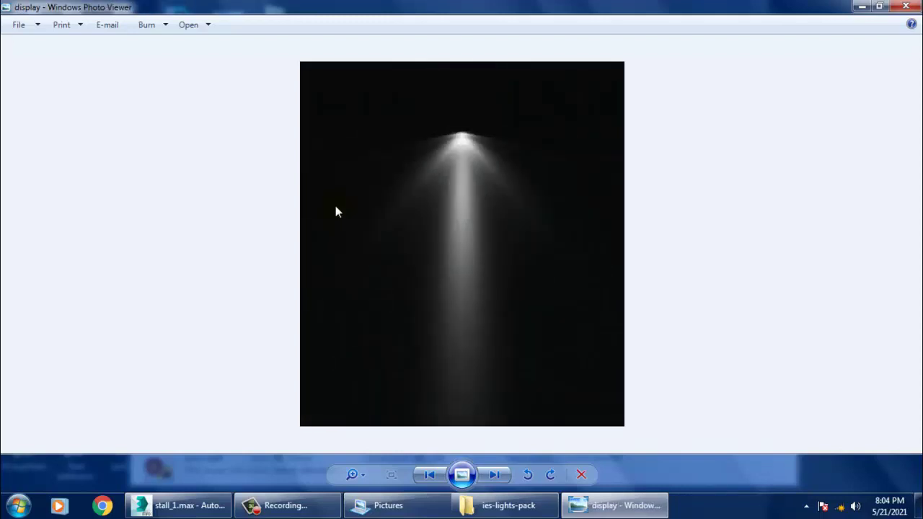
key(Right)
key(Right)
key(Right)
key(Right)
key(Right)
key(Right)
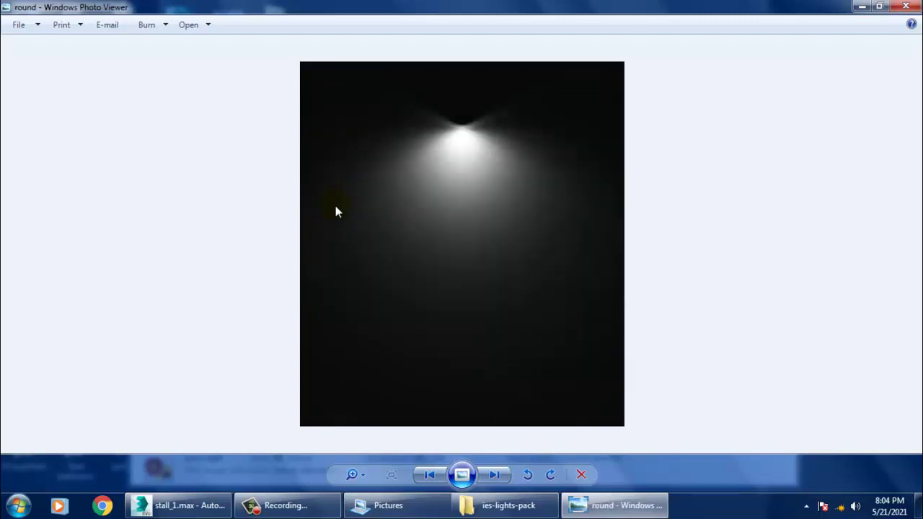
key(Right)
key(Right)
key(Right)
key(Right)
key(Right)
key(Right)
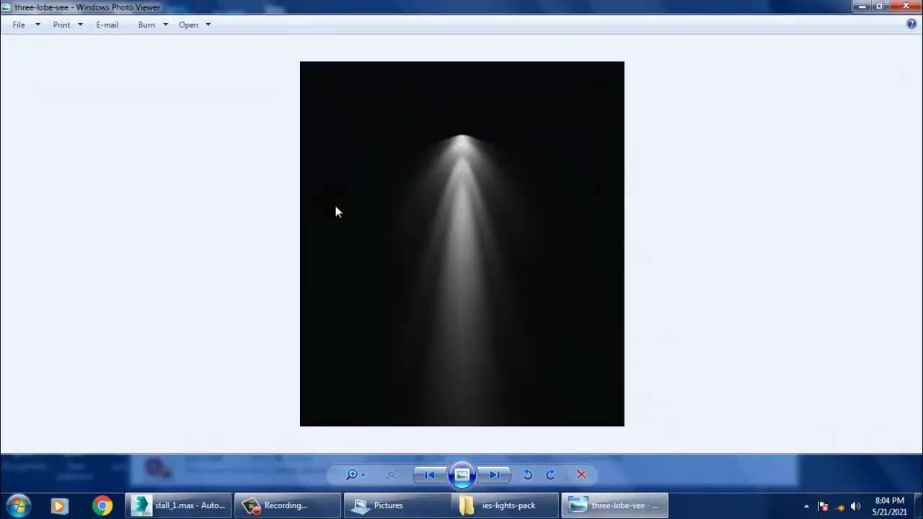
key(Right)
key(Right)
key(Right)
key(Right)
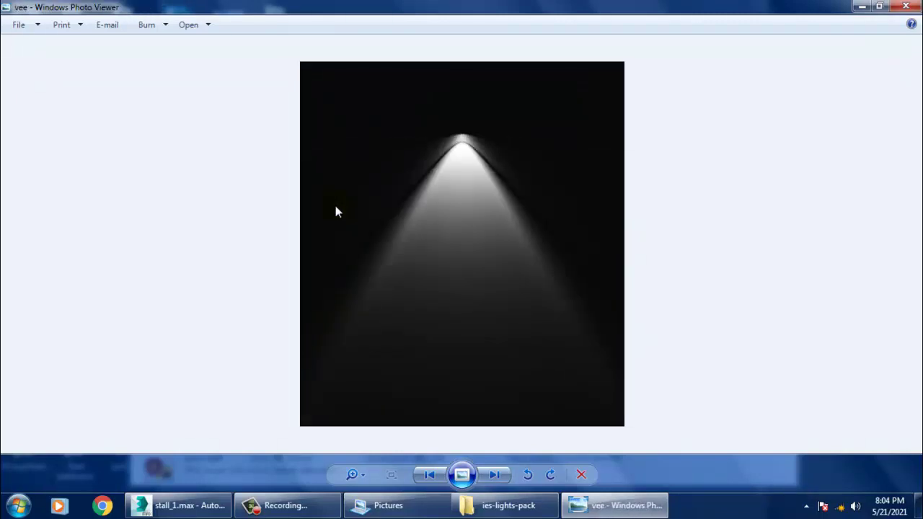
key(Right)
key(Right)
key(Right)
key(Right)
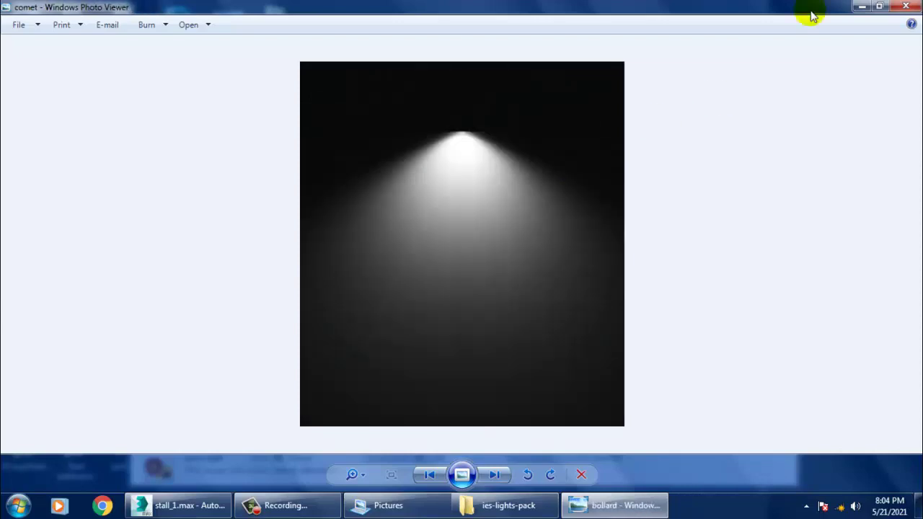
key(Right)
click(905, 7)
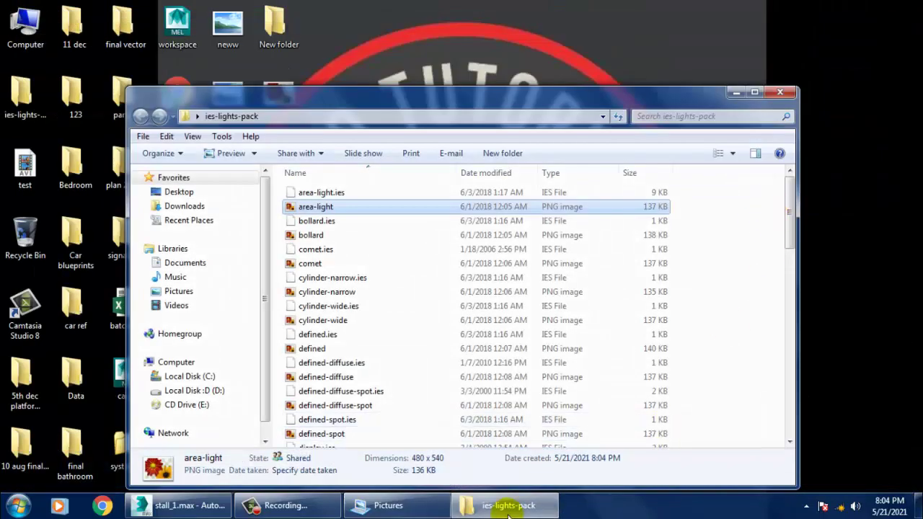
Back in 3ds Max, close the Slate Material Editor and maximize the Front view framing the whole stall.
click(190, 507)
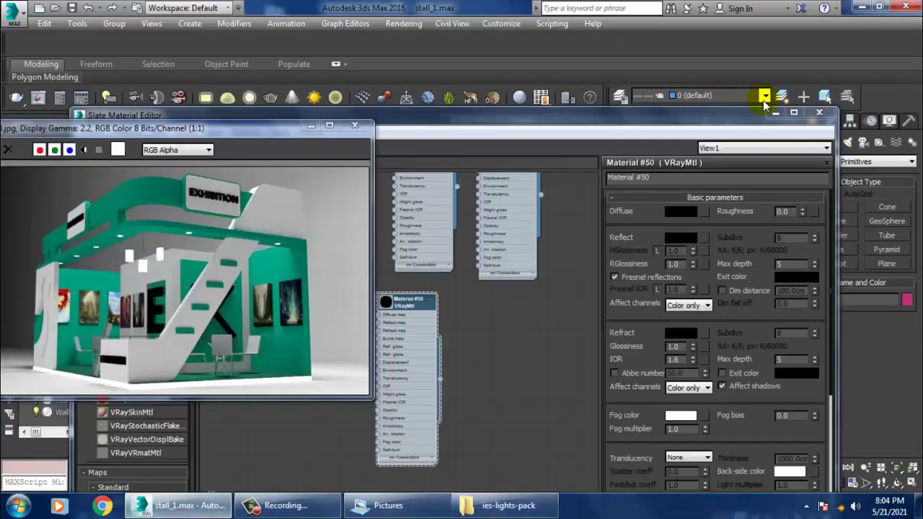
click(819, 113)
click(819, 113)
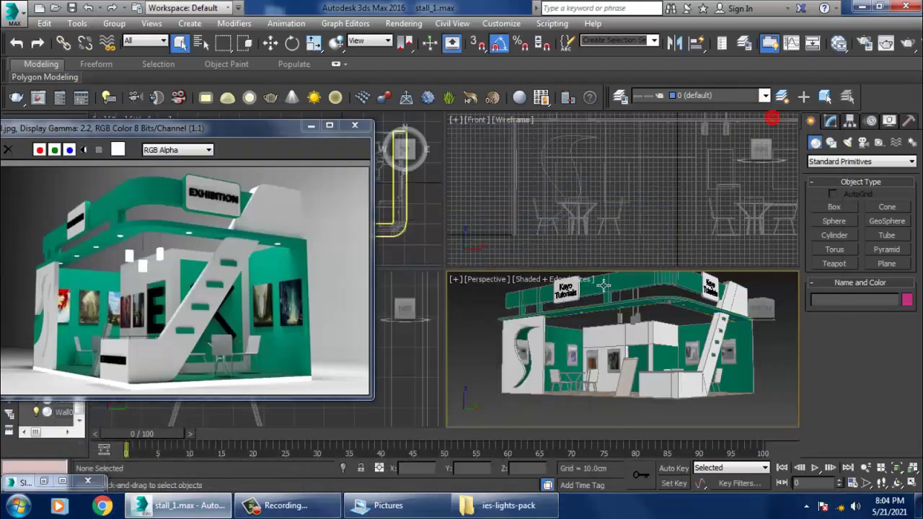
key(alt+w)
scroll(634, 227, down, 3)
scroll(632, 250, up, 4)
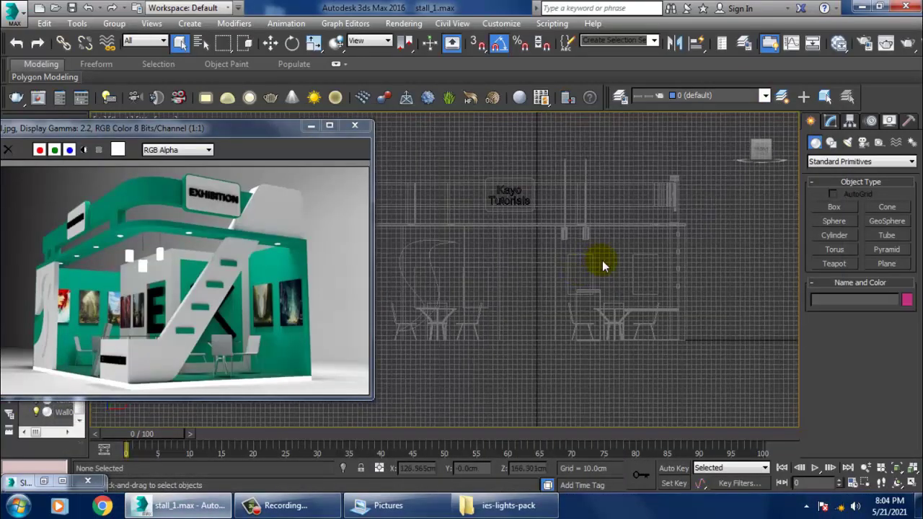
scroll(602, 260, up, 2)
scroll(616, 270, up, 2)
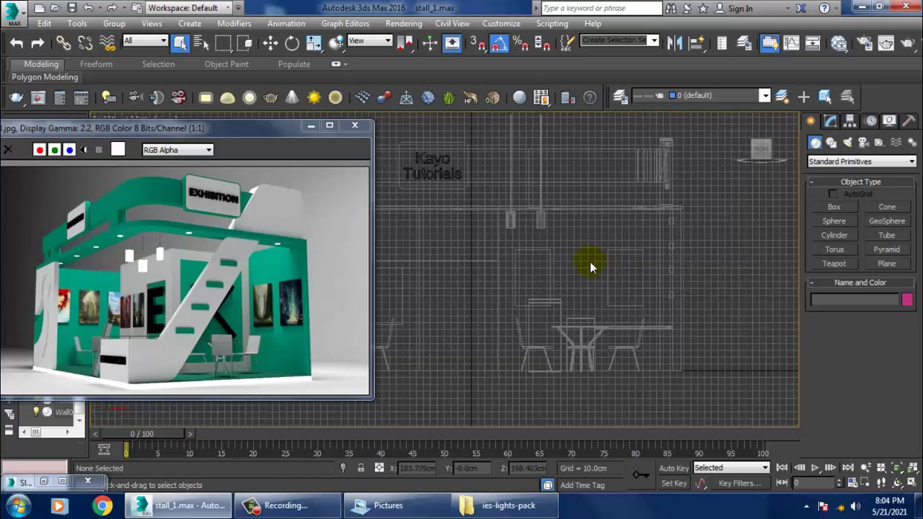
mouse_move(590, 261)
middle_down()
mouse_move(693, 272)
mouse_move(688, 294)
middle_up()
Make the Front viewport active and switch to the Move tool.
scroll(616, 326, up, 1)
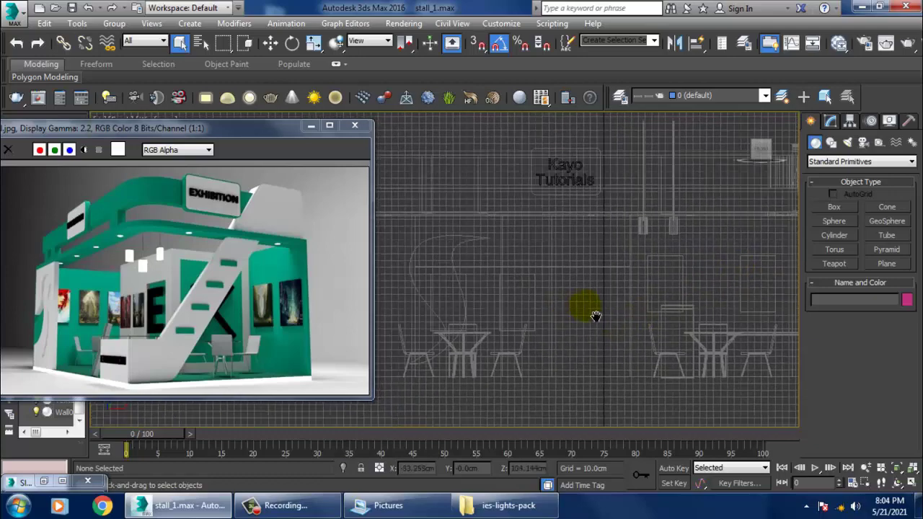
key(alt+w)
click(264, 415)
key(alt+w)
key(alt+w)
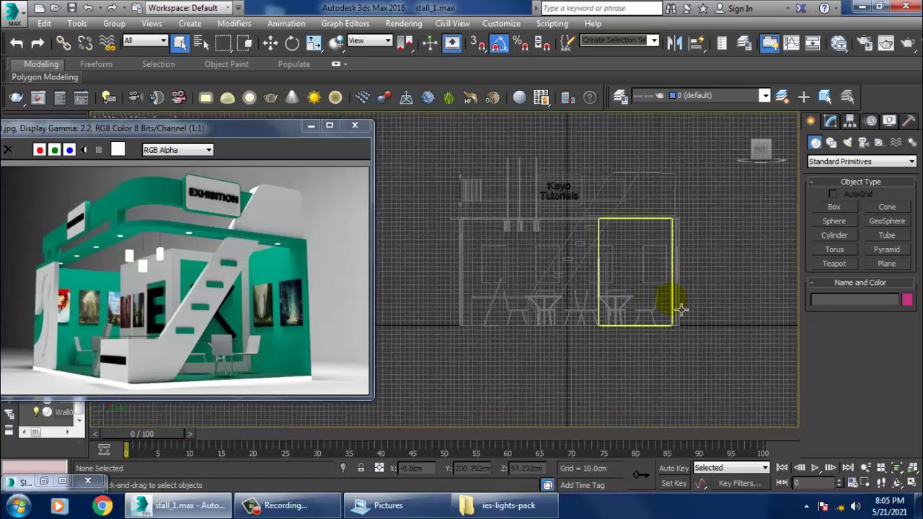
click(721, 202)
key(alt+w)
key(w)
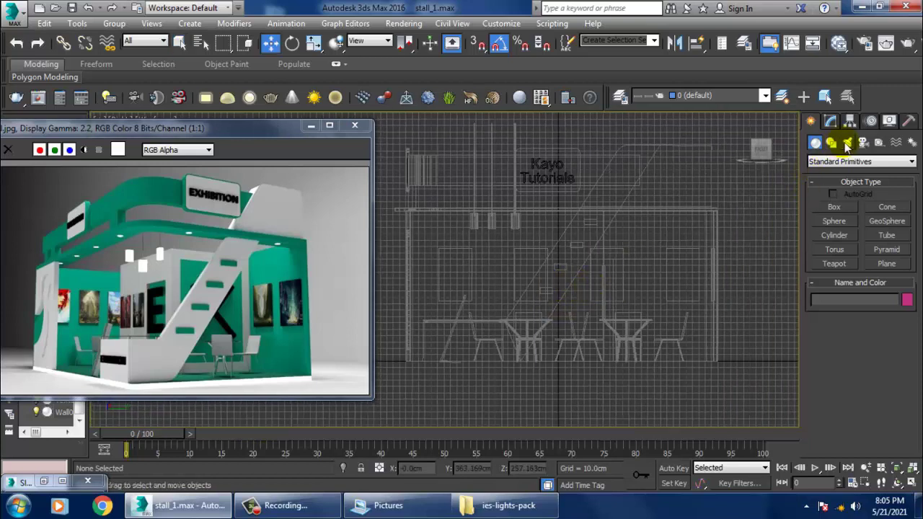
Create a VRay VRayIES light aimed from ceiling to floor at the stall's upper left.
click(847, 144)
click(860, 162)
click(850, 189)
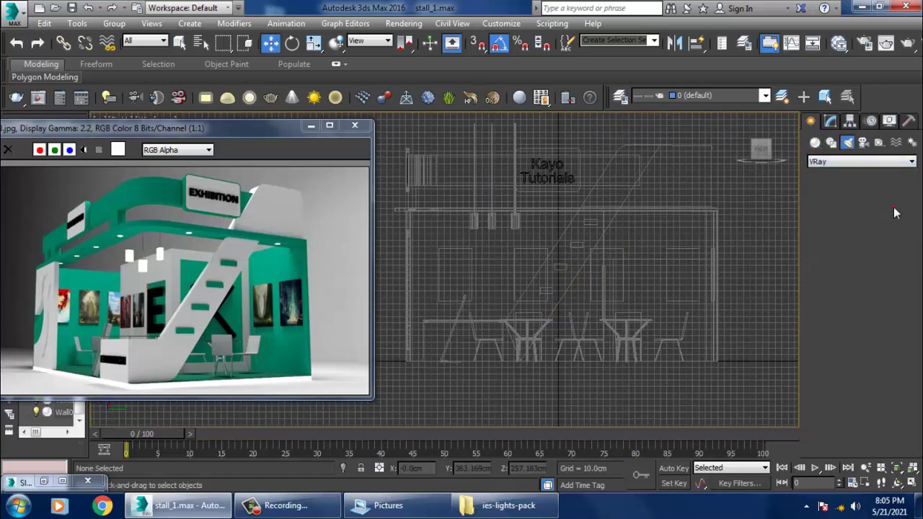
click(888, 206)
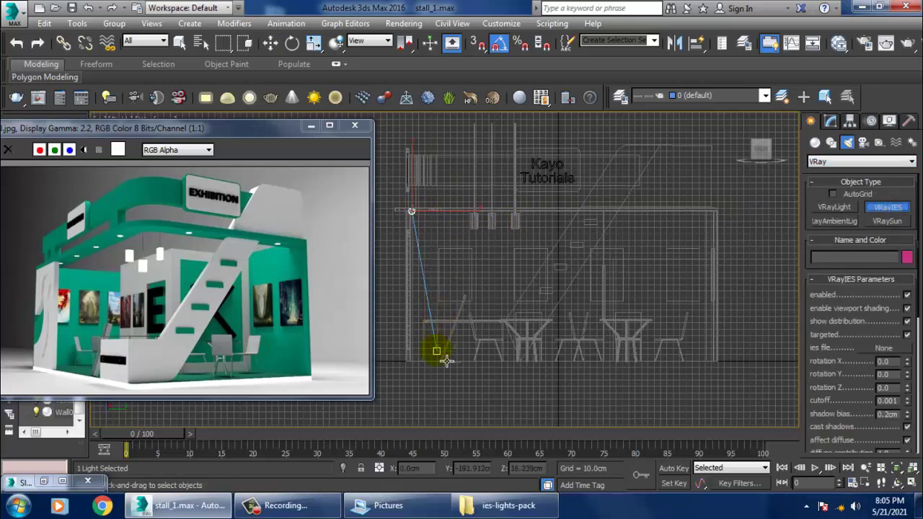
drag(447, 360, 449, 361)
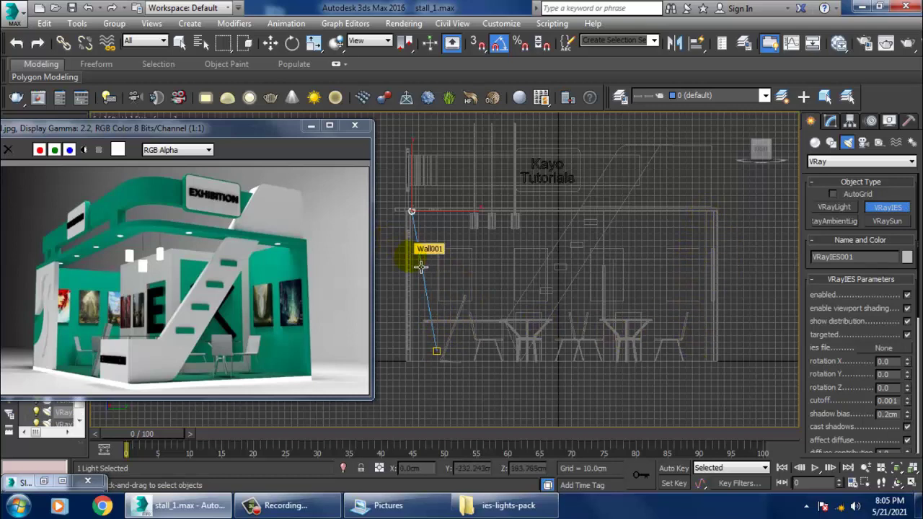
key(w)
key(alt+w)
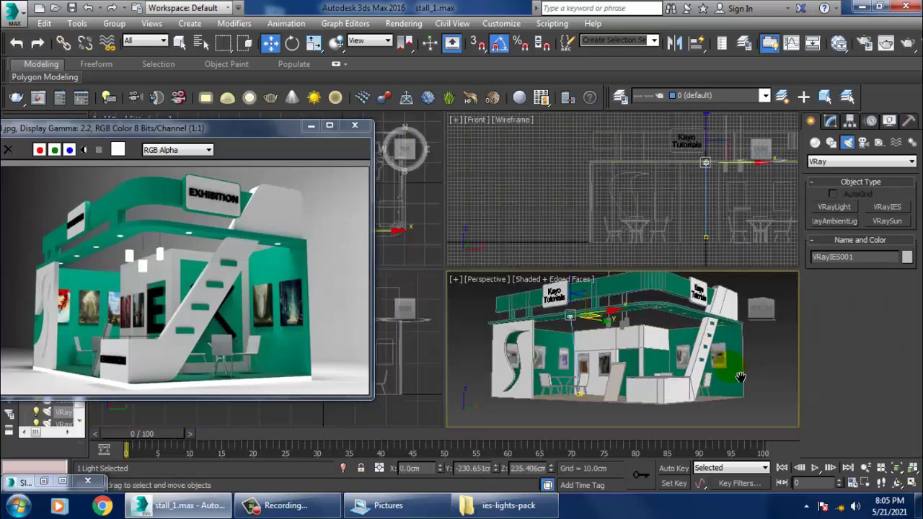
Maximize Perspective and move VRayIES001 beside the curved white wall near the chairs.
key(alt+w)
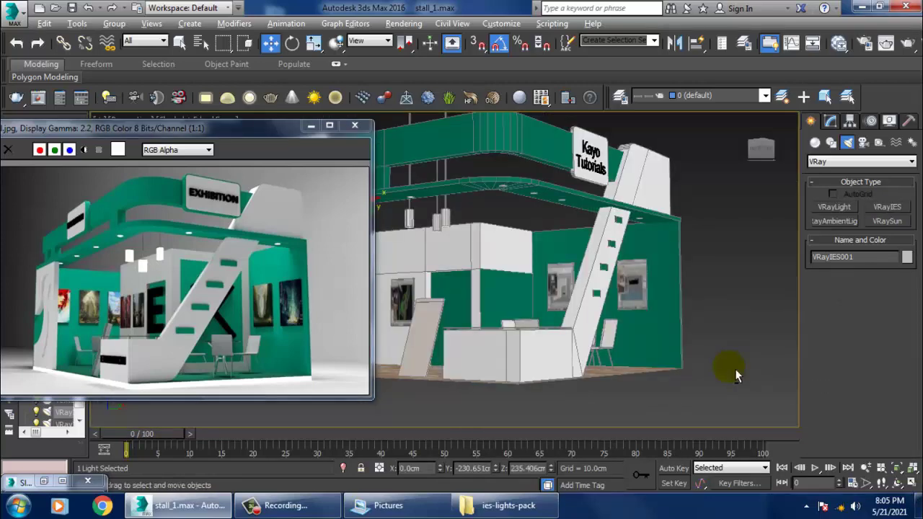
key(z)
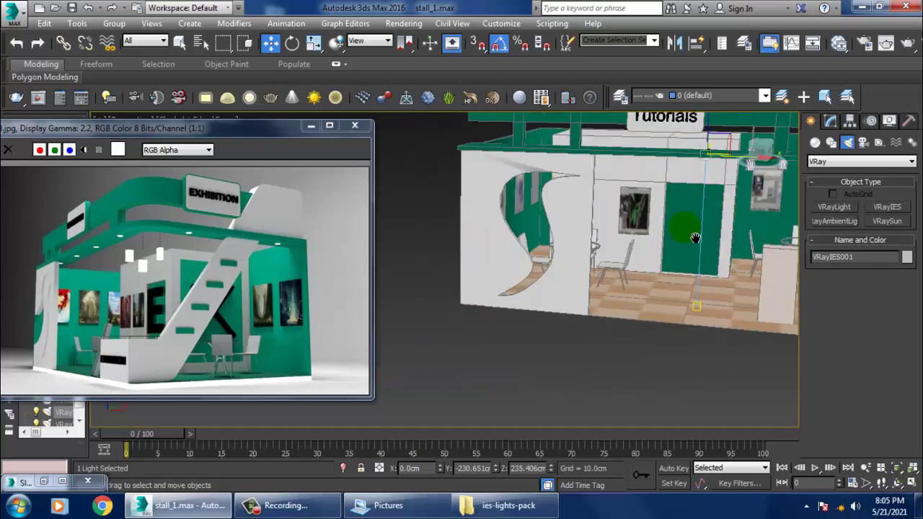
mouse_move(700, 286)
alt+middle_down()
mouse_move(697, 310)
mouse_move(763, 279)
alt+middle_up()
drag(762, 280, 598, 227)
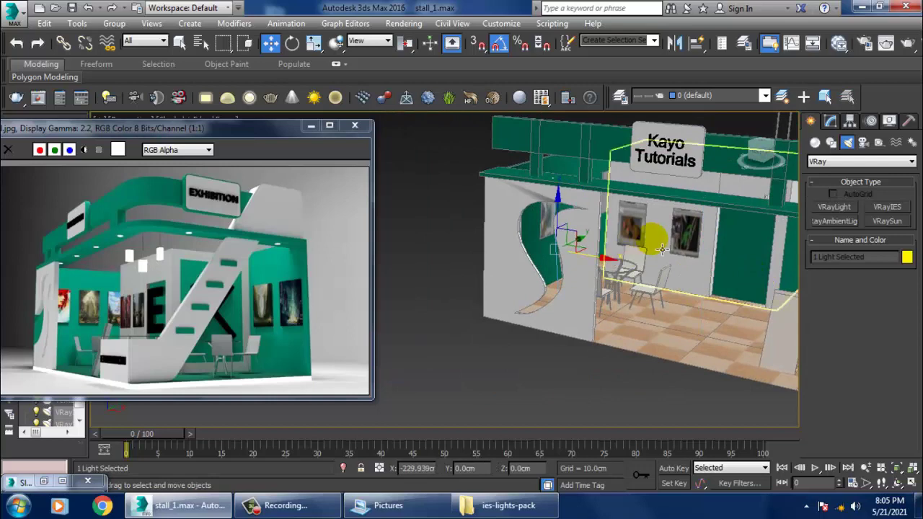
scroll(597, 227, up, 4)
mouse_move(584, 223)
alt+middle_down()
mouse_move(587, 185)
mouse_move(612, 200)
mouse_move(680, 186)
mouse_move(563, 222)
mouse_move(598, 218)
mouse_move(555, 298)
mouse_move(581, 271)
mouse_move(573, 249)
mouse_move(566, 260)
mouse_move(607, 409)
alt+middle_up()
scroll(580, 271, up, 2)
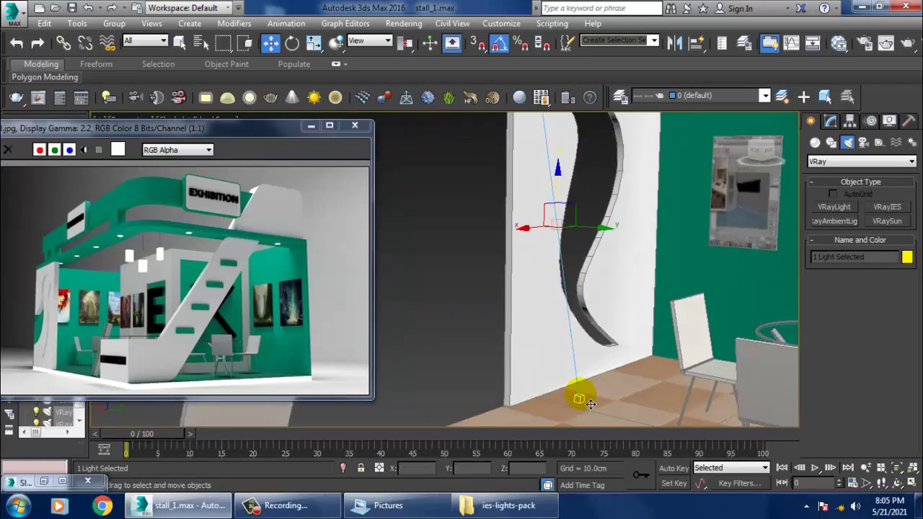
Reposition VRayIES001 and its target along the top of the curved wall.
drag(589, 404, 581, 205)
mouse_move(581, 206)
alt+middle_down()
mouse_move(657, 182)
mouse_move(542, 267)
alt+middle_up()
mouse_move(581, 162)
mouse_down()
mouse_move(568, 219)
mouse_move(553, 154)
mouse_up()
alt+middle_drag(553, 154, 547, 259)
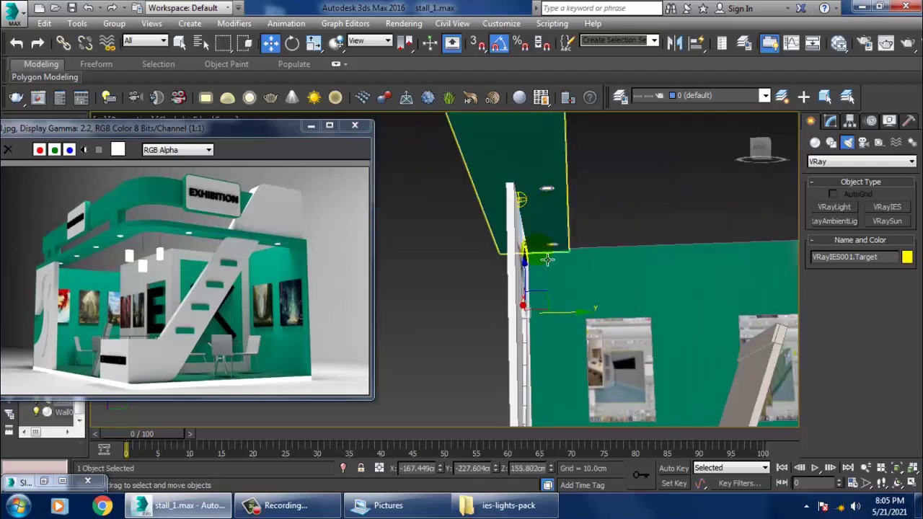
click(552, 247)
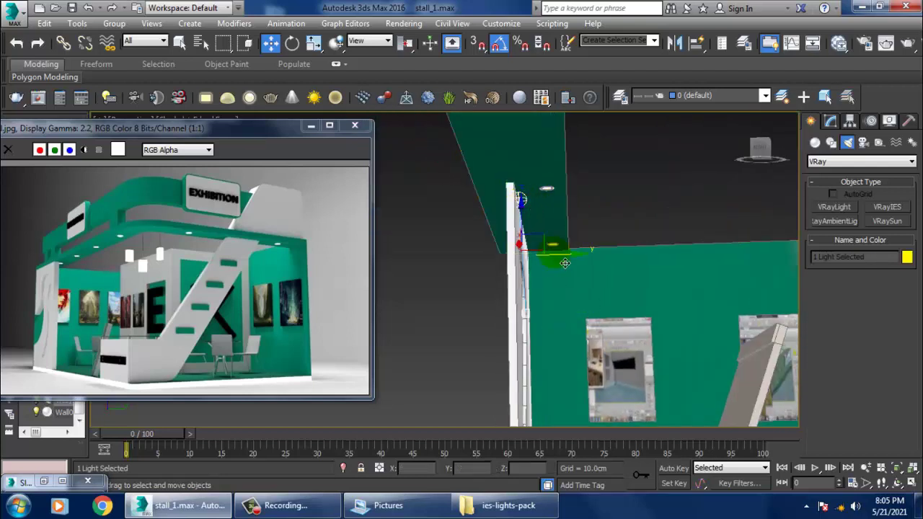
drag(570, 266, 596, 259)
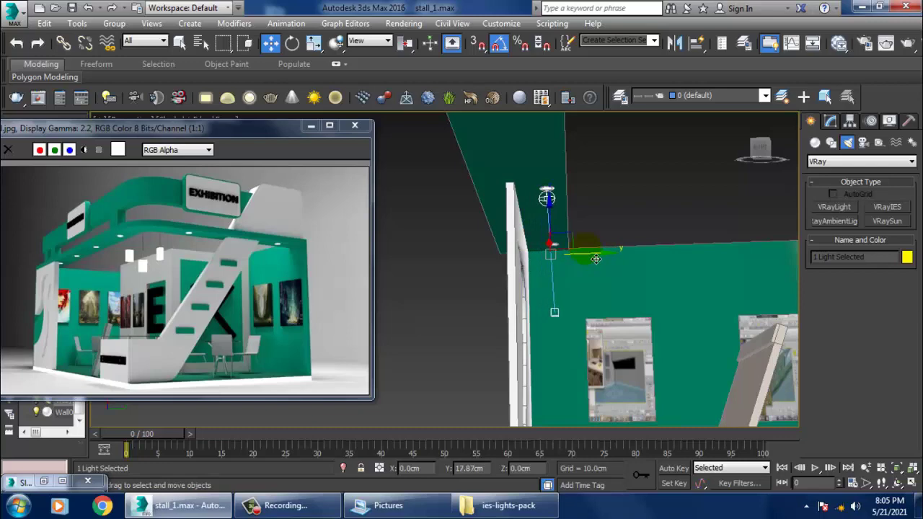
click(556, 312)
alt+middle_drag(554, 311, 598, 328)
drag(604, 324, 582, 325)
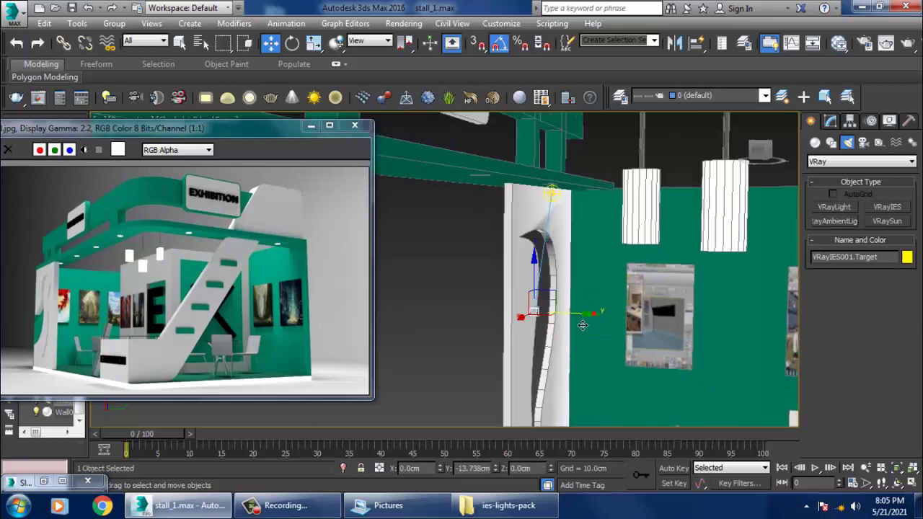
alt+middle_drag(578, 326, 613, 276)
scroll(612, 276, up, 3)
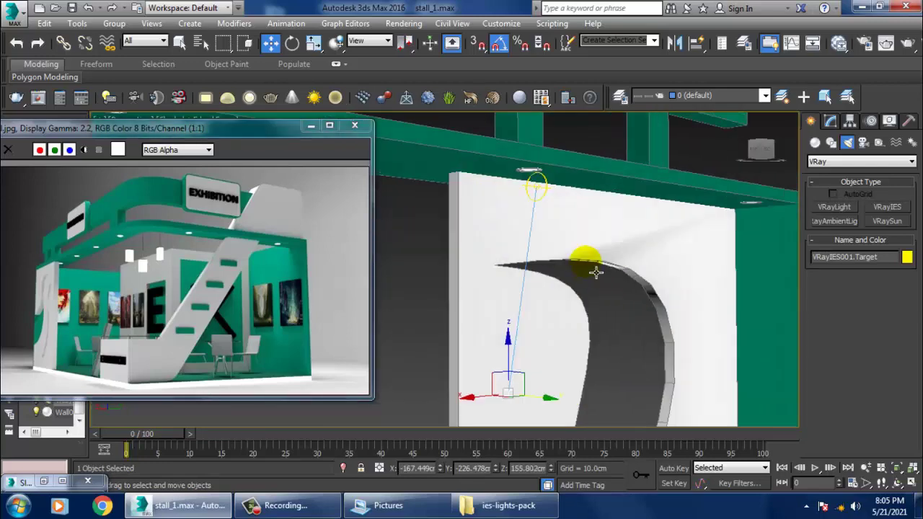
Nudge the light along the wall top and show its VRayIES Parameters in the Modify panel.
click(545, 194)
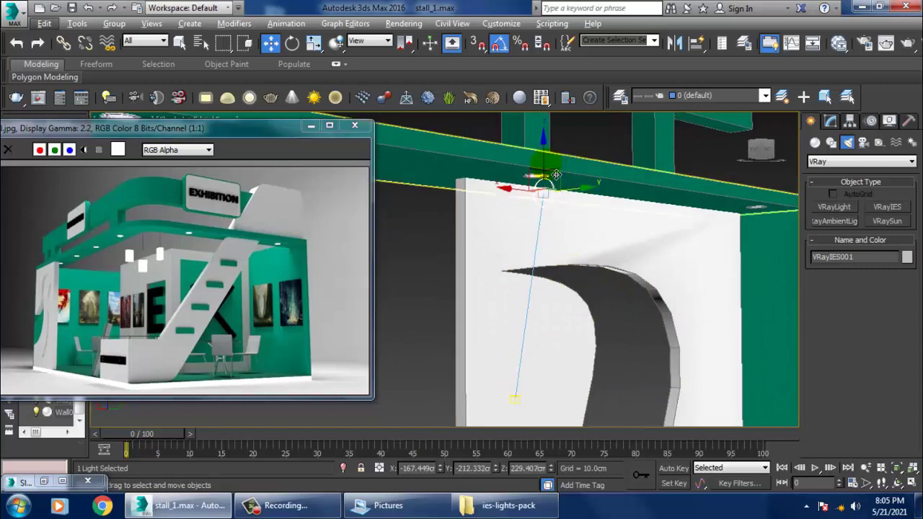
alt+middle_drag(552, 169, 560, 190)
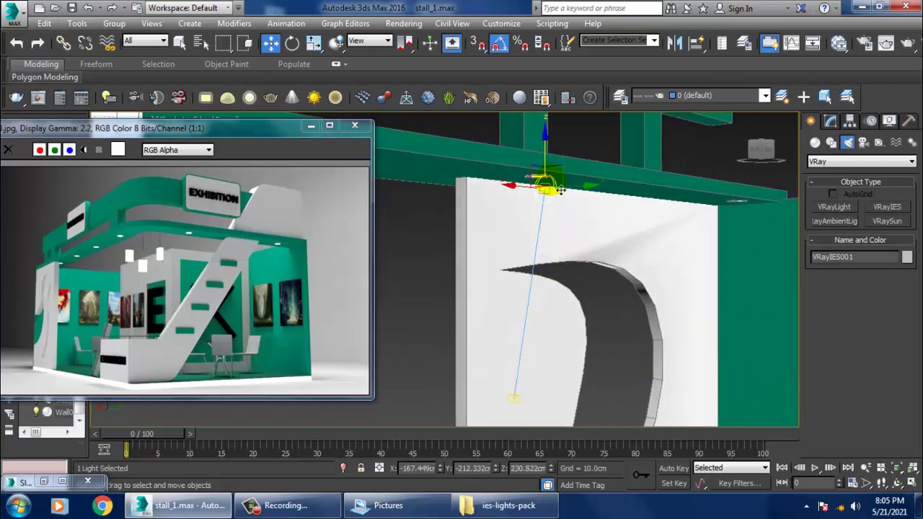
drag(587, 200, 579, 186)
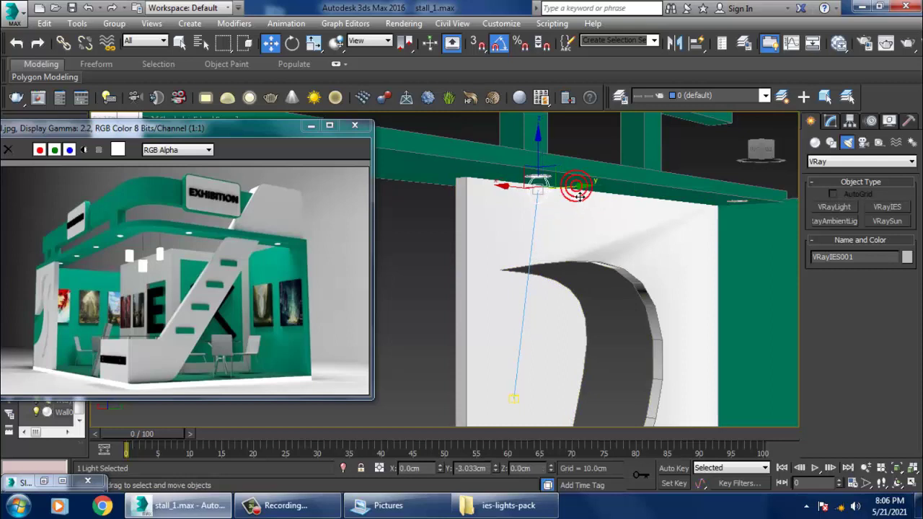
click(833, 121)
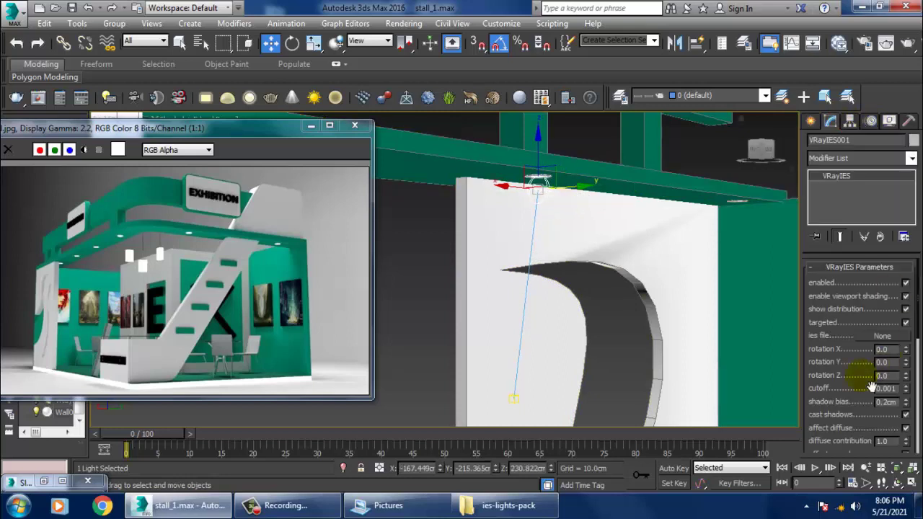
scroll(871, 388, down, 3)
scroll(881, 341, up, 3)
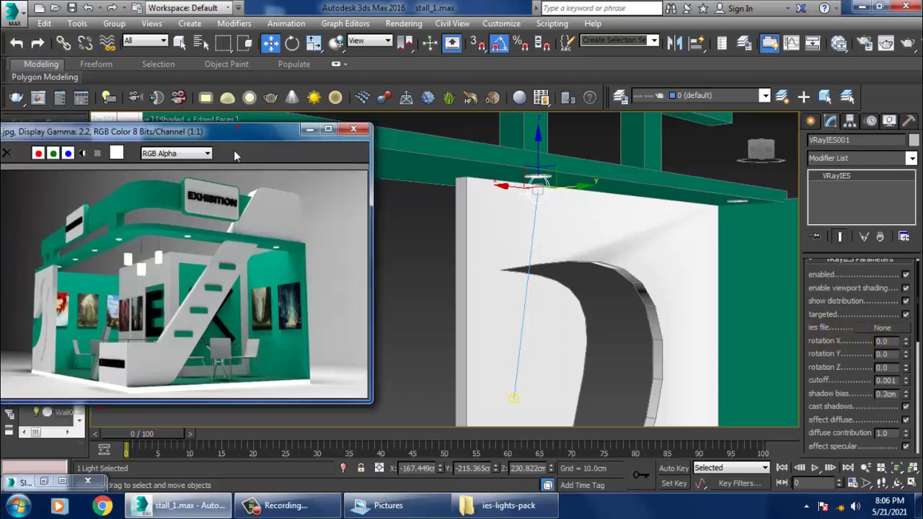
drag(217, 127, 211, 168)
Switch the viewport to Realistic shading and browse the IES file dialog to Desktop > ies-lights-pack.
click(206, 121)
click(228, 134)
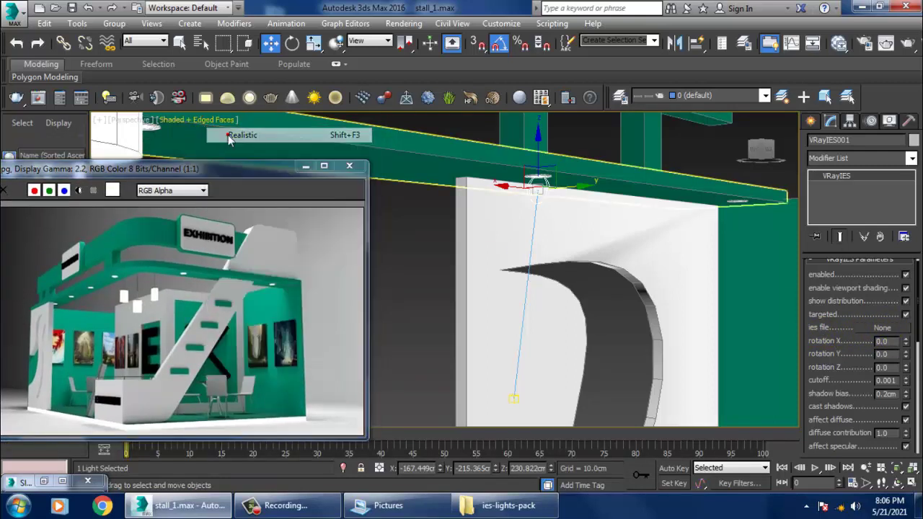
click(882, 328)
click(40, 133)
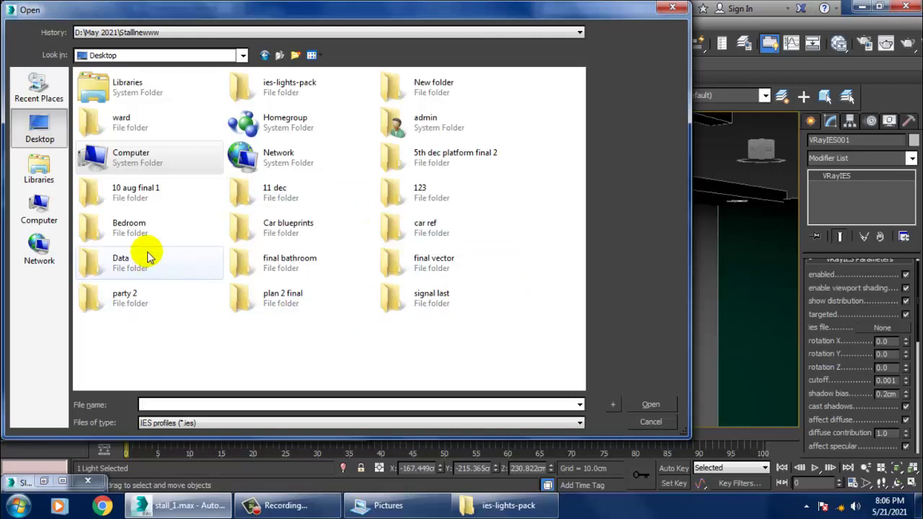
double_click(282, 90)
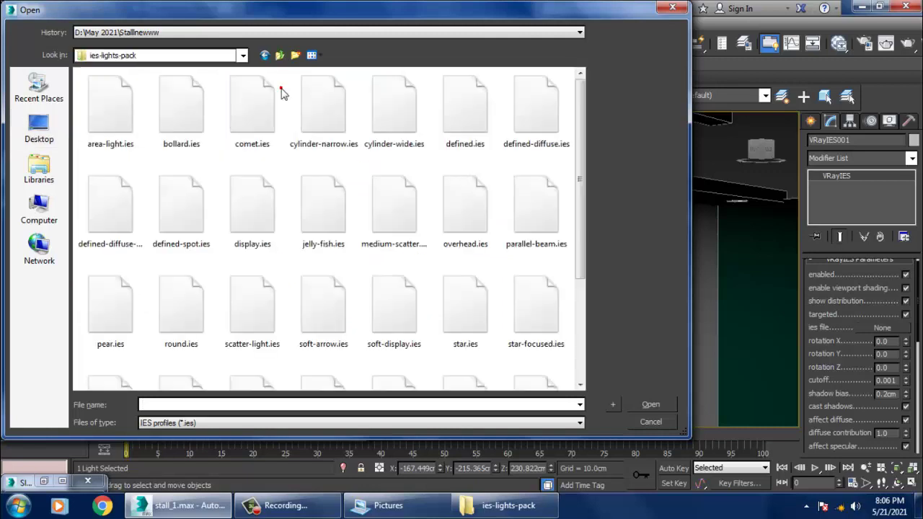
Check the area-light, bollard and defined profiles, then bring up the ies-lights-pack Explorer window.
click(102, 114)
click(171, 112)
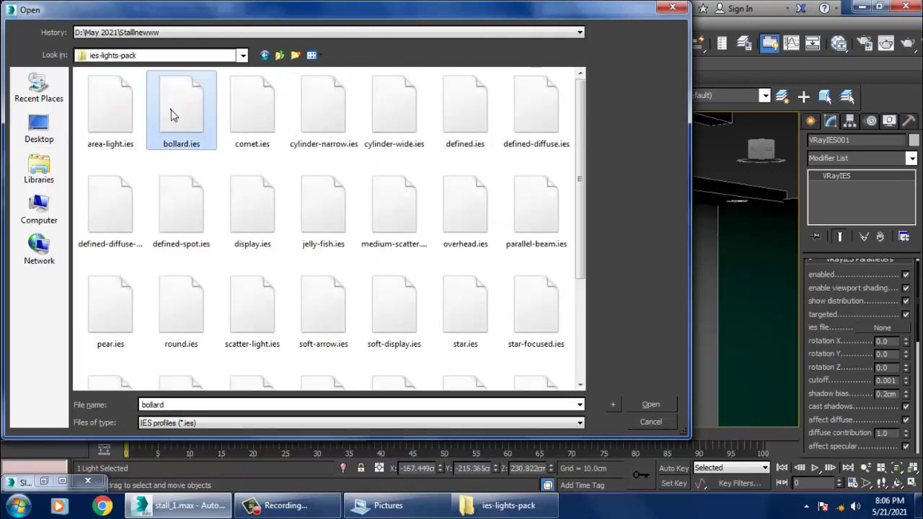
click(467, 118)
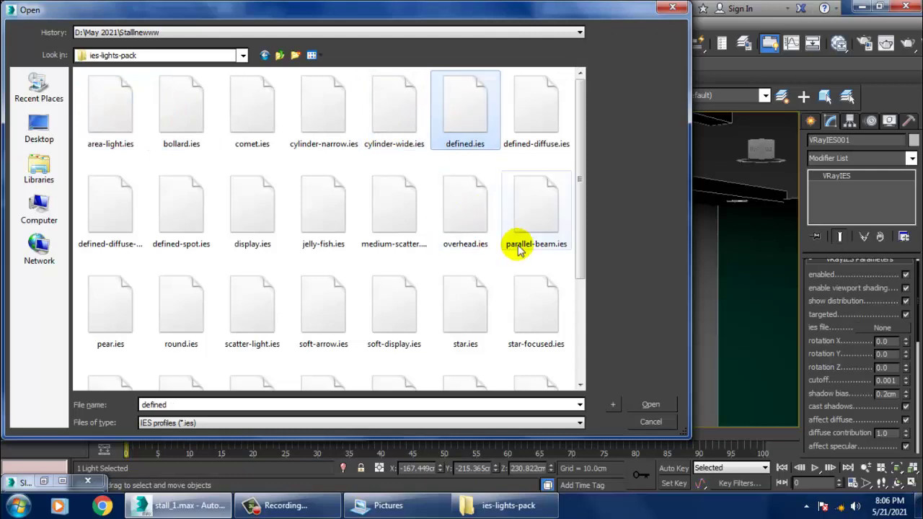
click(508, 505)
Preview the beam images from soft-display through three-lobe-vee in Photo Viewer, then minimize it.
scroll(329, 326, down, 3)
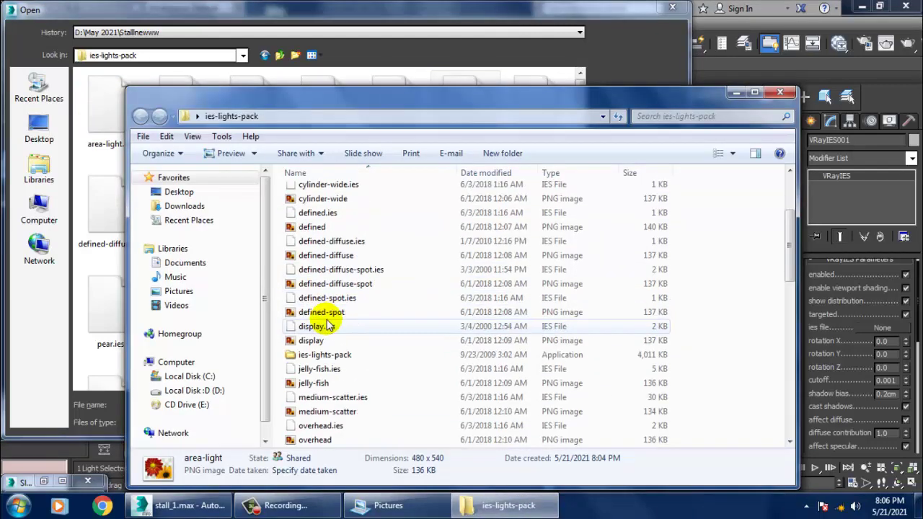
scroll(328, 326, down, 1)
double_click(319, 299)
scroll(322, 300, down, 1)
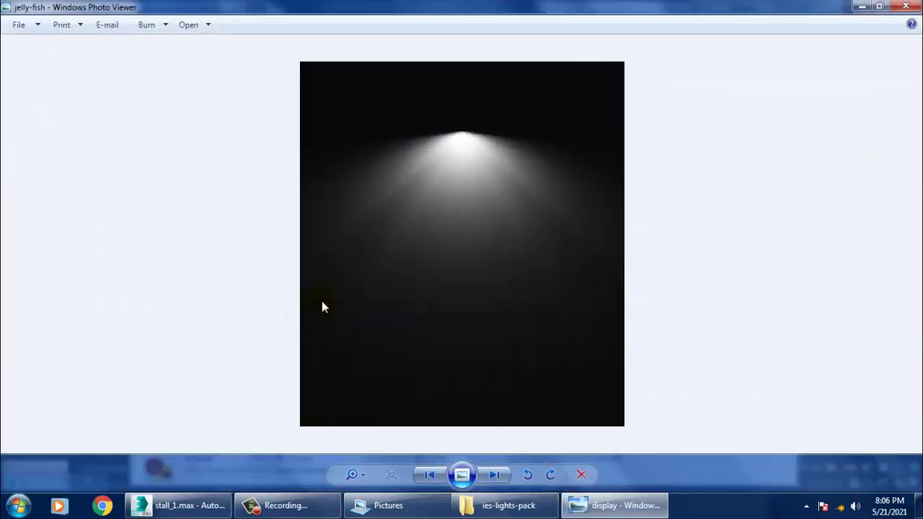
scroll(322, 307, down, 1)
scroll(322, 307, down, 1)
scroll(321, 307, down, 1)
scroll(322, 307, down, 1)
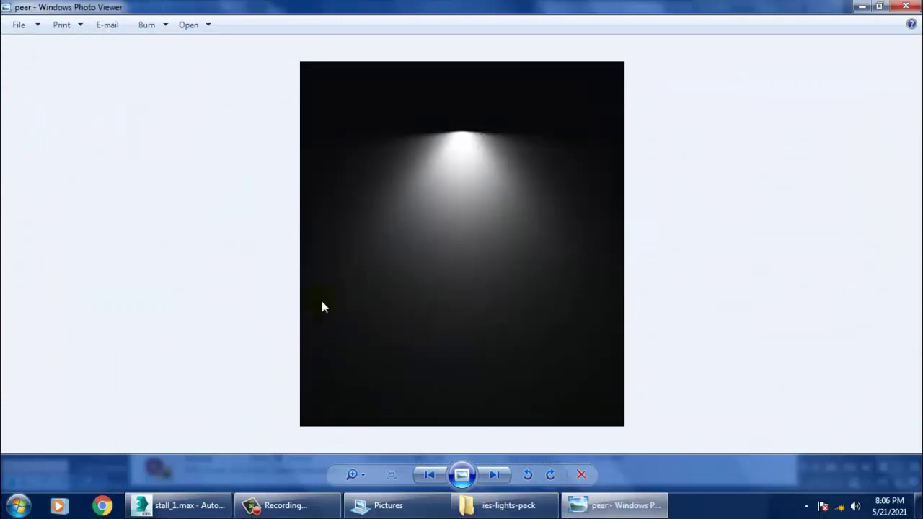
scroll(321, 307, down, 1)
scroll(321, 307, down, 1)
scroll(321, 308, down, 1)
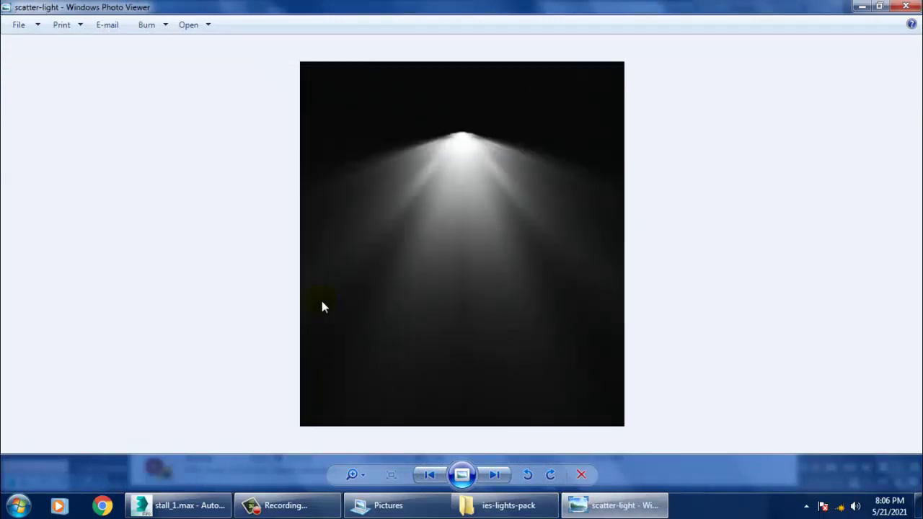
scroll(322, 306, down, 1)
scroll(322, 306, down, 1)
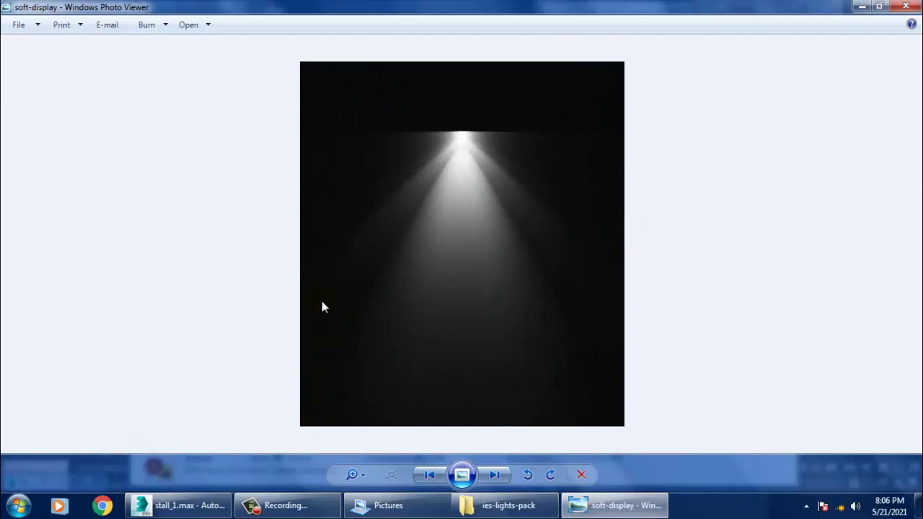
scroll(321, 306, down, 1)
scroll(321, 307, down, 1)
scroll(322, 308, down, 1)
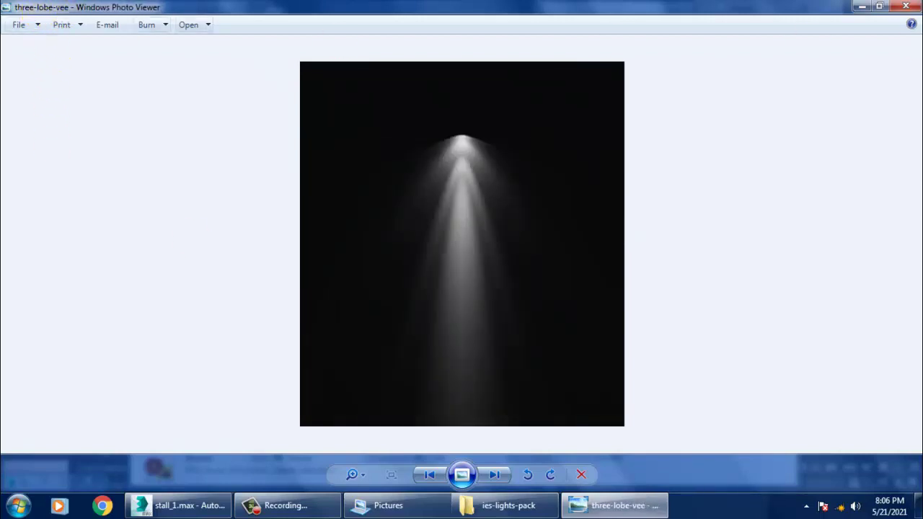
click(862, 6)
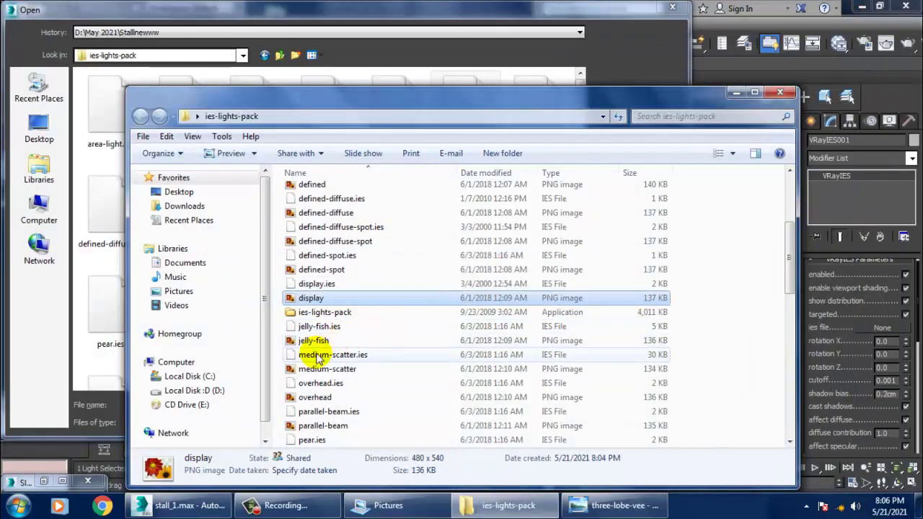
Select medium-scatter in Explorer, then pick three-lobe-umbrella in the IES file picker.
click(317, 354)
key(t)
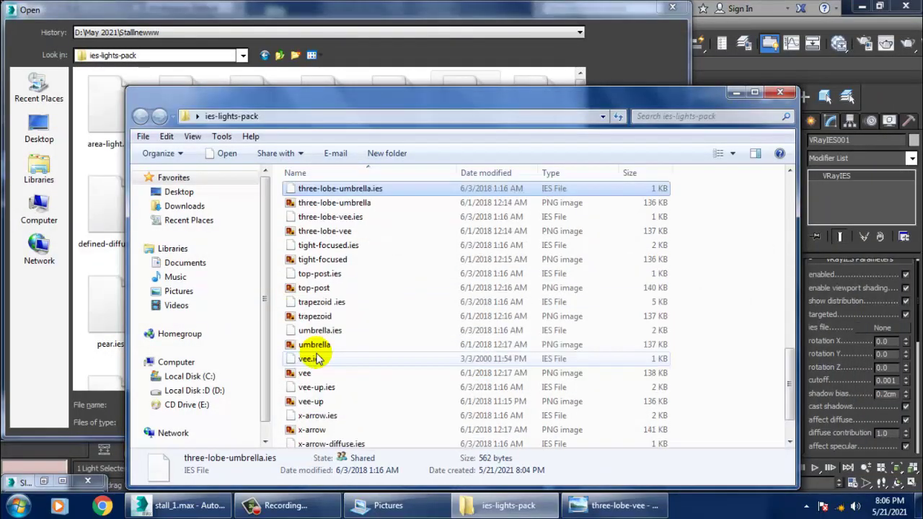
click(193, 509)
key(t)
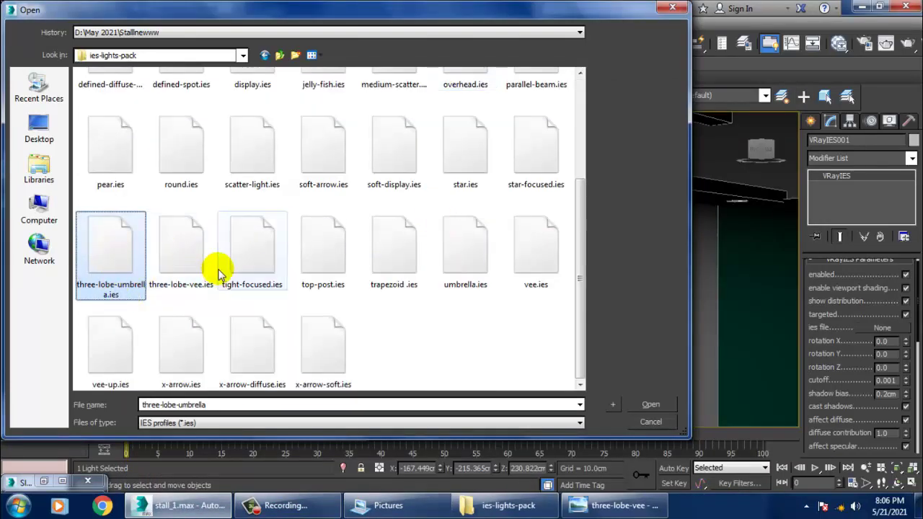
Load three-lobe-vee.ies into VRayIES001, frame the ceiling light, and scroll to the color mode settings.
double_click(189, 256)
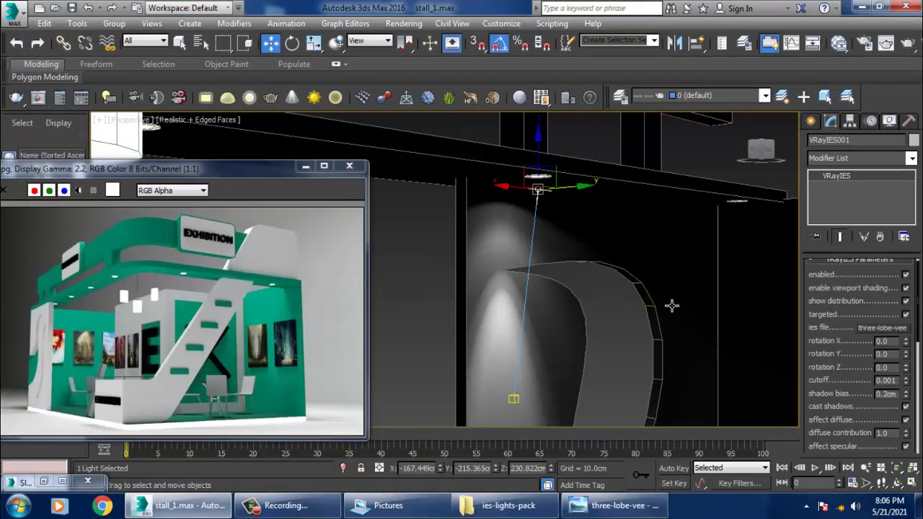
scroll(610, 351, up, 2)
scroll(604, 274, up, 2)
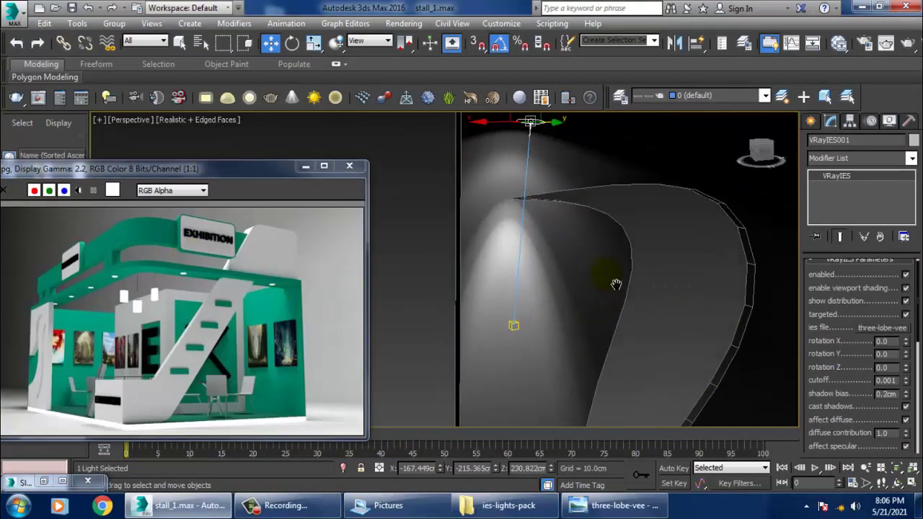
scroll(616, 284, down, 3)
scroll(618, 295, up, 1)
middle_drag(618, 295, 598, 317)
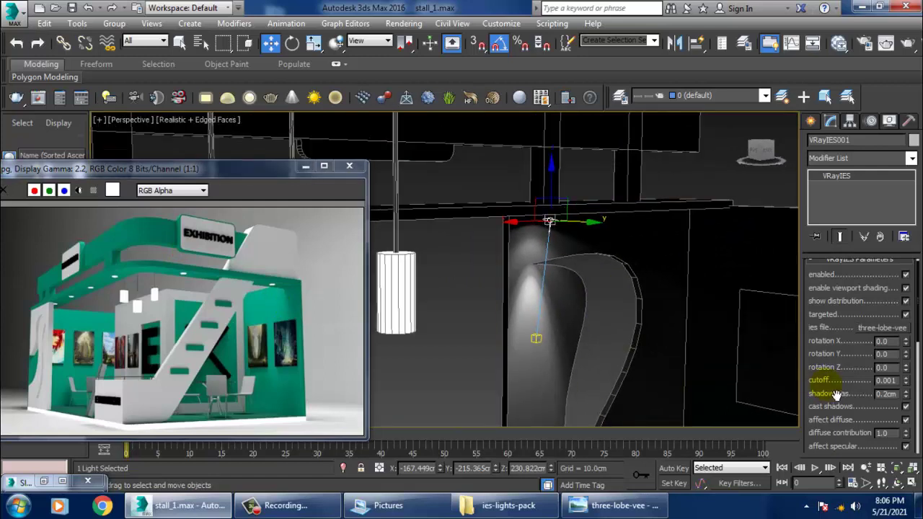
scroll(836, 394, down, 4)
scroll(855, 290, down, 2)
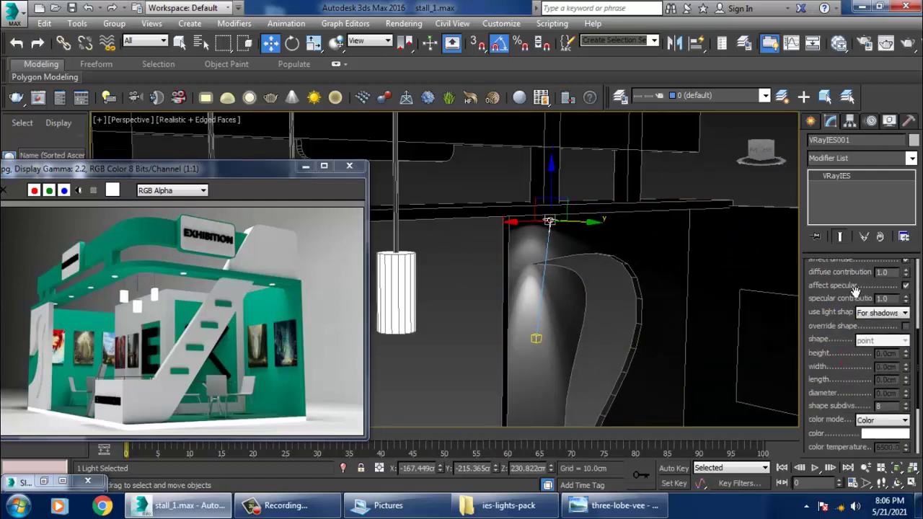
scroll(855, 290, down, 2)
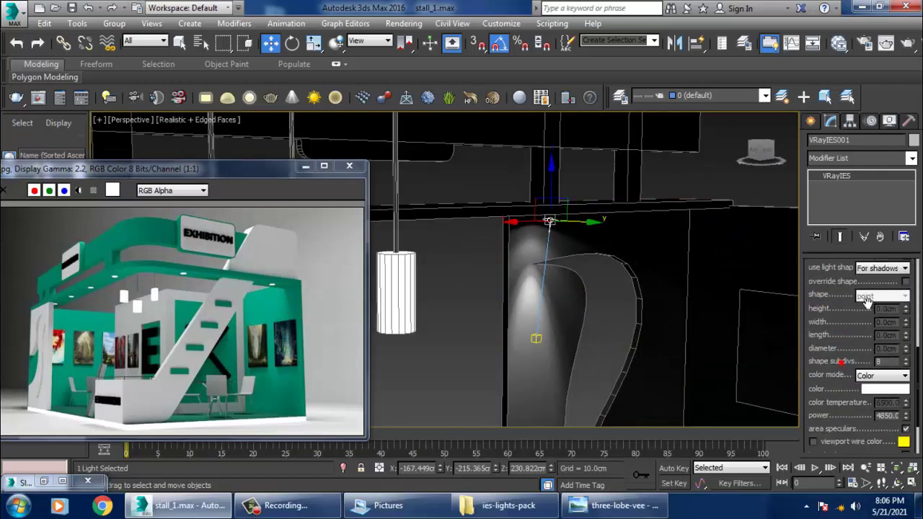
Switch VRayIES001 to temperature colour mode and settle its power at 4947.0.
click(879, 397)
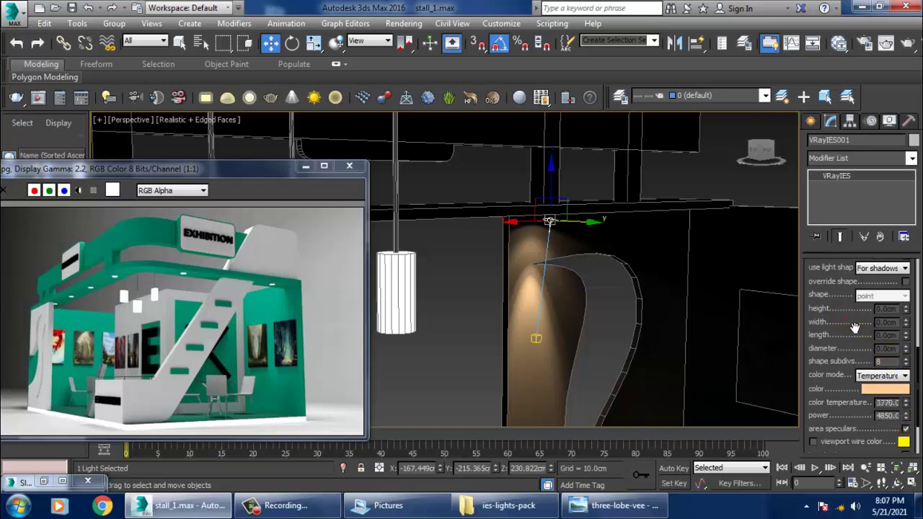
drag(854, 329, 864, 445)
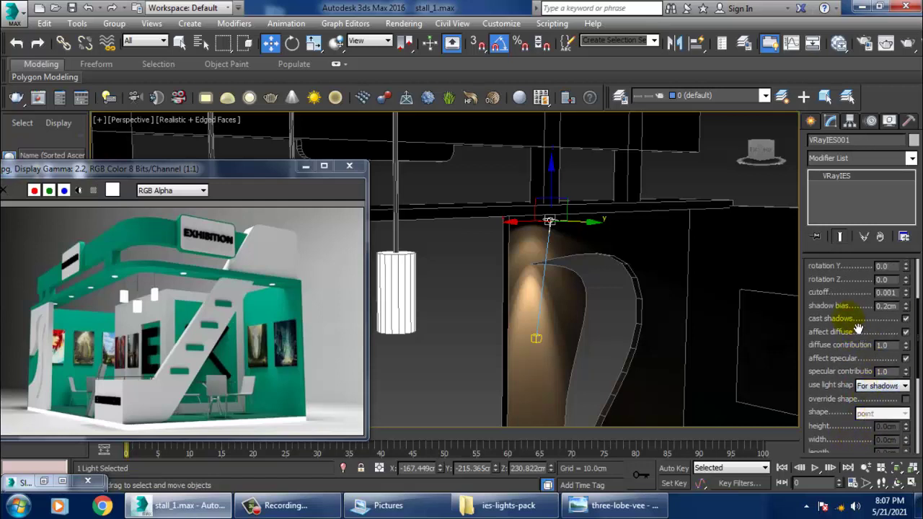
drag(858, 329, 860, 211)
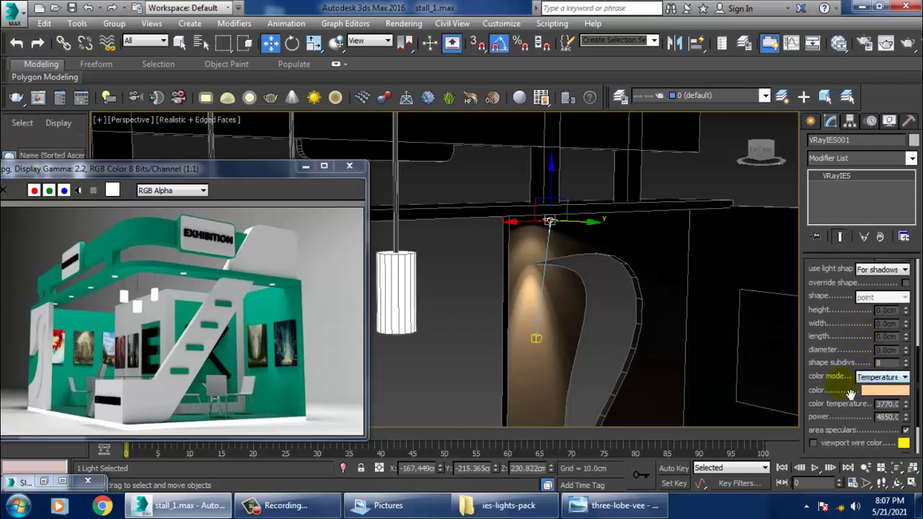
drag(851, 393, 840, 372)
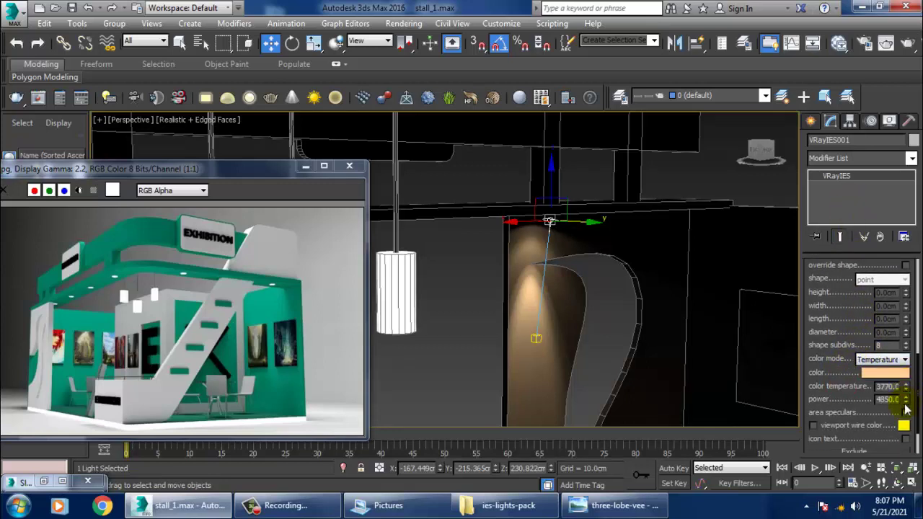
mouse_move(906, 401)
mouse_down()
mouse_move(912, 270)
mouse_move(906, 401)
mouse_up()
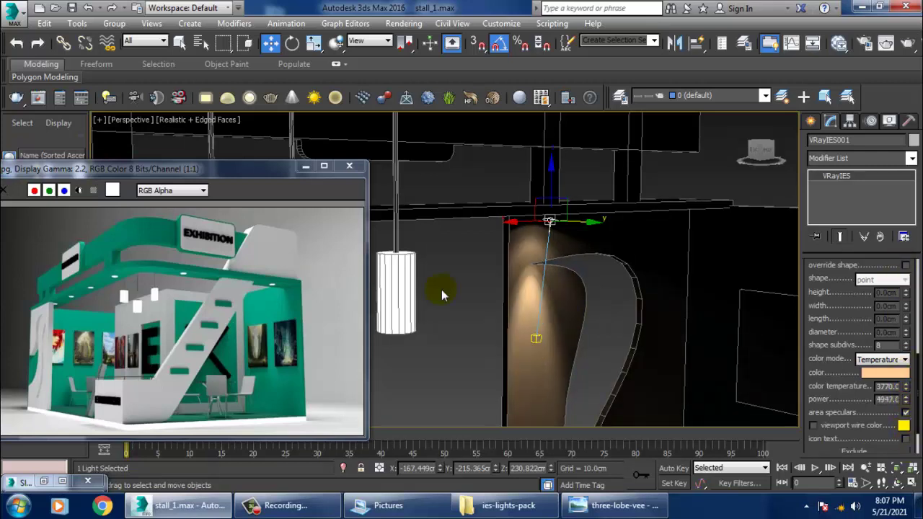
mouse_move(441, 289)
alt+middle_down()
mouse_move(532, 283)
mouse_move(680, 296)
mouse_move(537, 326)
mouse_move(563, 336)
mouse_move(577, 326)
mouse_move(558, 330)
mouse_move(557, 374)
alt+middle_up()
Test-render the curved wall's warm spot, then orbit toward the booth side.
click(402, 23)
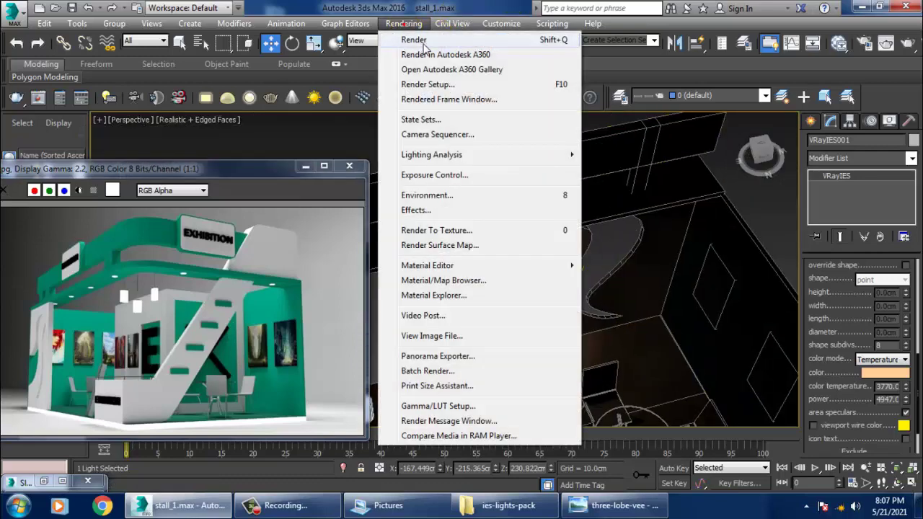
click(425, 47)
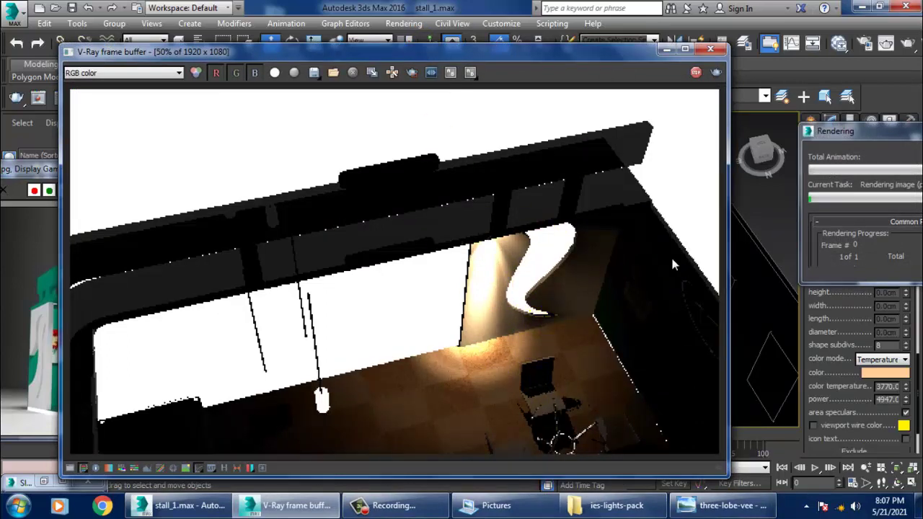
click(710, 48)
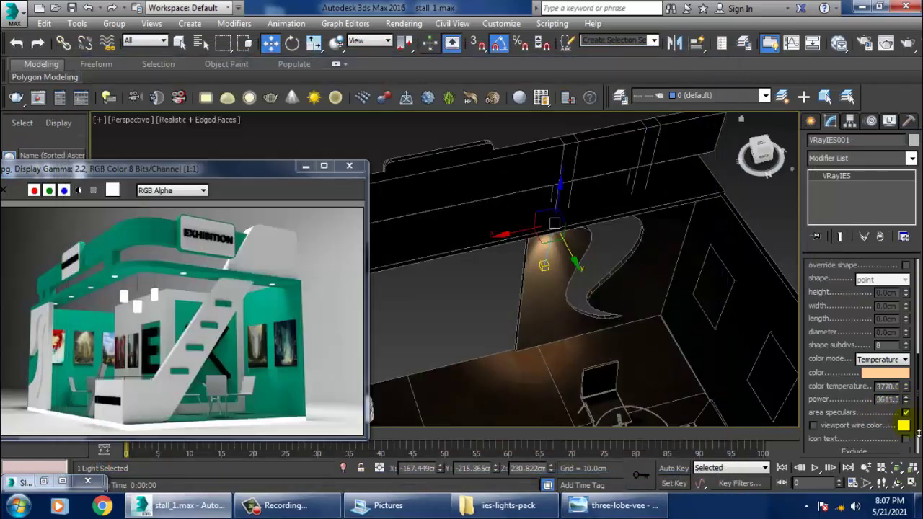
mouse_move(548, 289)
alt+middle_down()
mouse_move(629, 211)
mouse_move(540, 267)
mouse_move(548, 264)
mouse_move(500, 276)
mouse_move(566, 298)
mouse_move(629, 304)
mouse_move(613, 284)
mouse_move(548, 268)
mouse_move(542, 305)
mouse_move(602, 305)
mouse_move(593, 297)
alt+middle_up()
In wireframe, clone the IES light as a Copy to create VRayIES002.
key(F3)
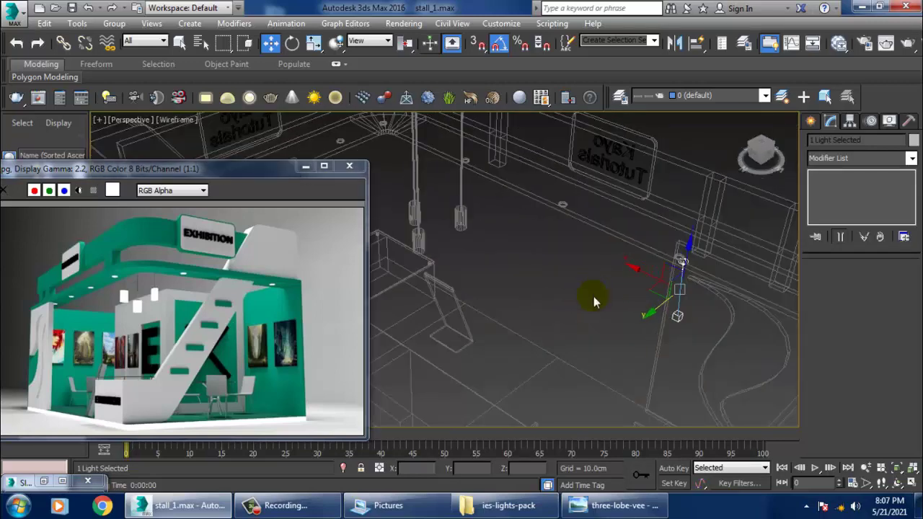
shift+drag(652, 281, 530, 249)
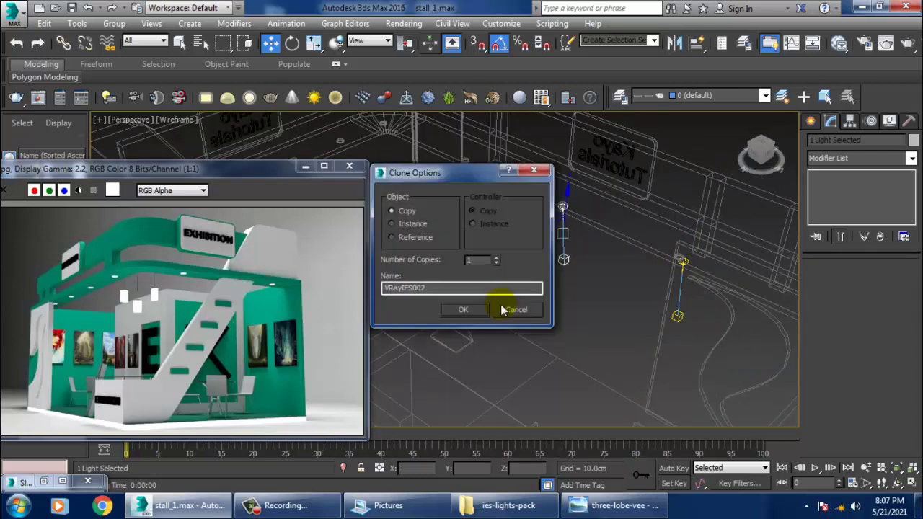
click(462, 309)
Move VRayIES002.Target onto the floor in front of the stall.
mouse_move(618, 313)
alt+middle_down()
mouse_move(553, 301)
mouse_move(512, 307)
alt+middle_up()
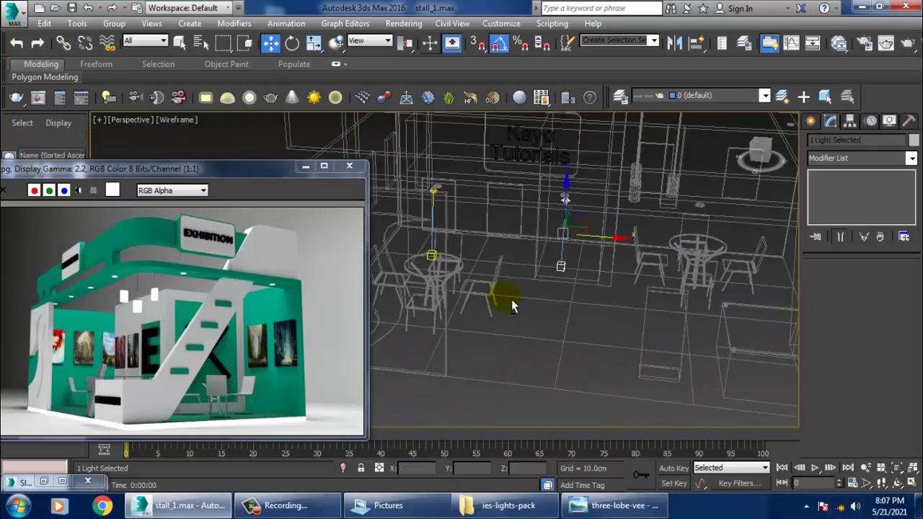
click(562, 268)
alt+middle_drag(568, 277, 574, 243)
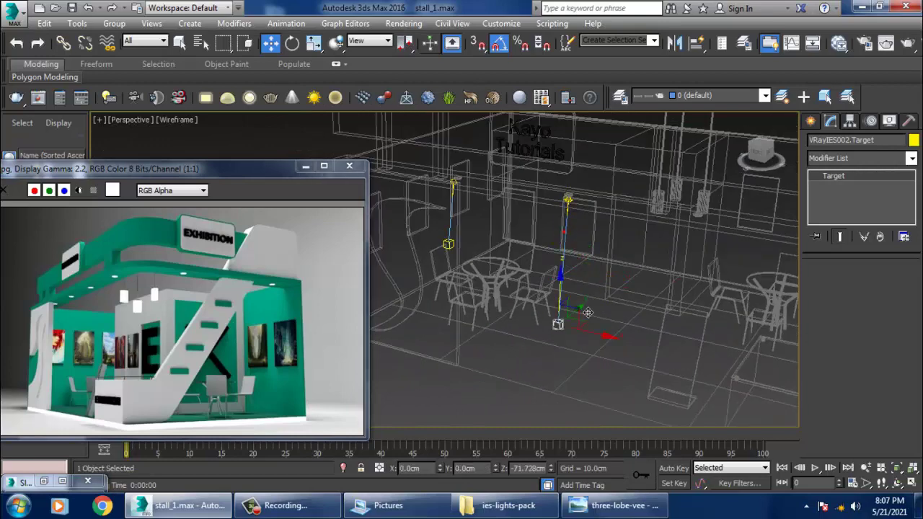
alt+middle_drag(591, 366, 581, 387)
drag(587, 380, 631, 367)
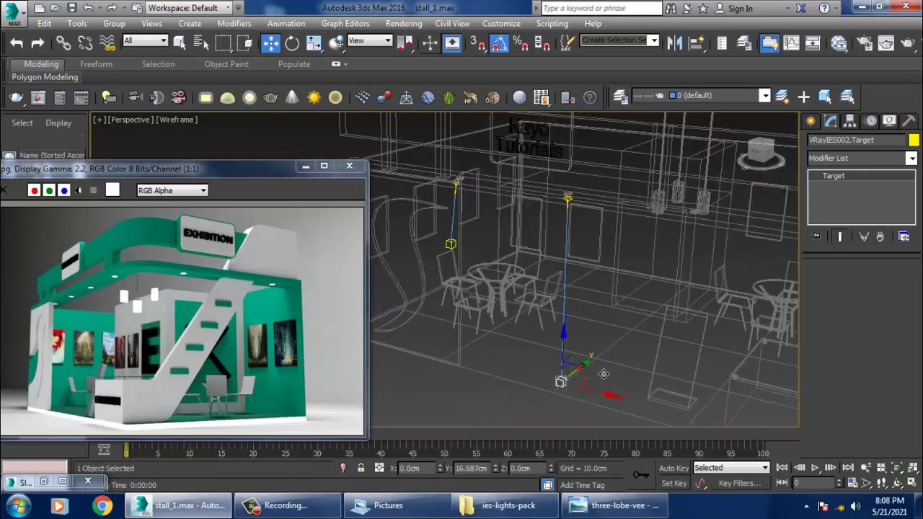
Preview the shaded stall lit only by scene lights to check the floor spot.
key(F3)
scroll(591, 372, up, 3)
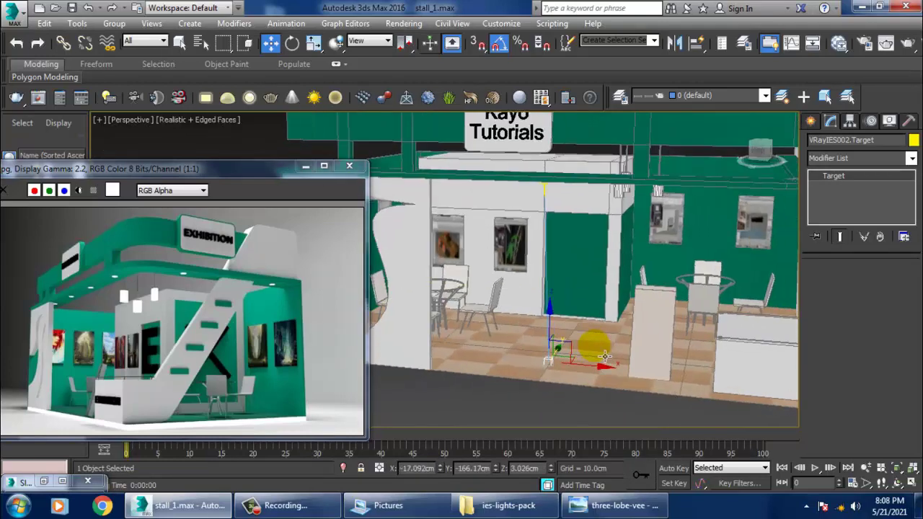
scroll(602, 358, up, 2)
key(F3)
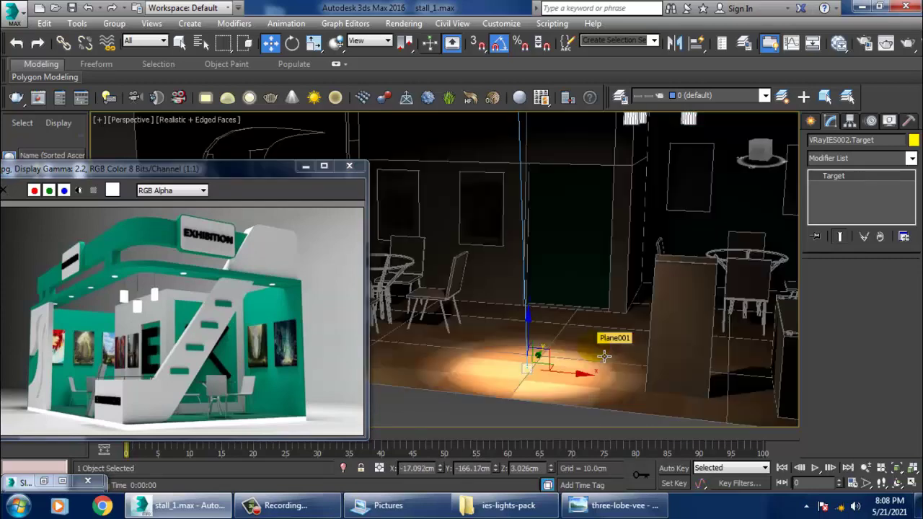
scroll(609, 355, down, 2)
key(F3)
scroll(628, 351, down, 3)
scroll(629, 350, up, 2)
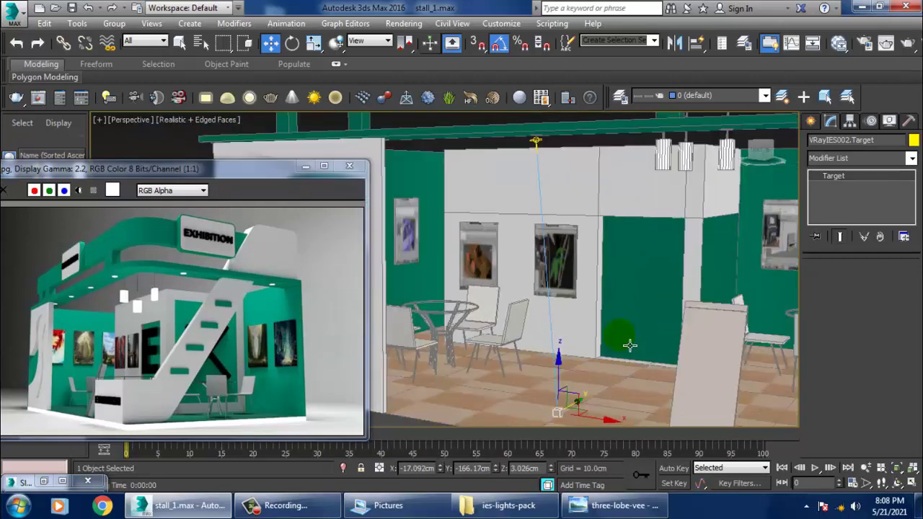
scroll(633, 340, up, 1)
key(ctrl+l)
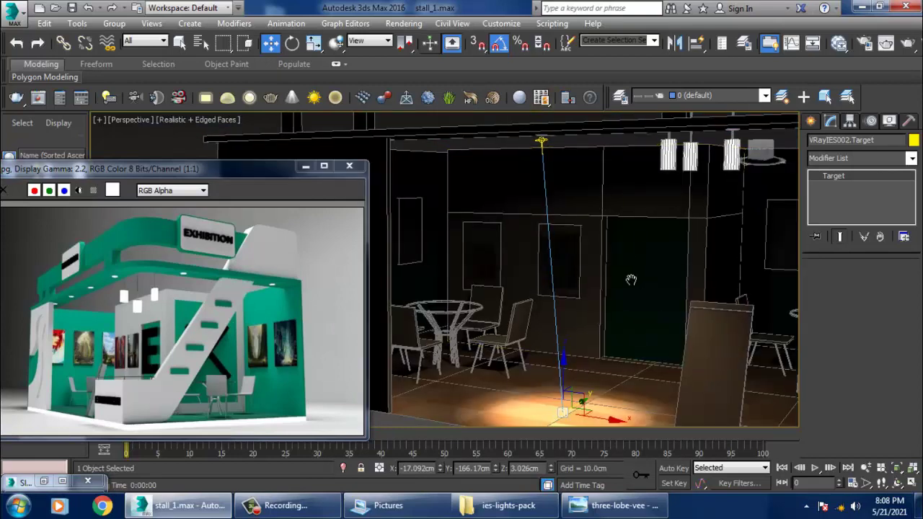
scroll(618, 278, down, 2)
scroll(625, 274, down, 3)
scroll(603, 290, up, 3)
scroll(604, 290, down, 1)
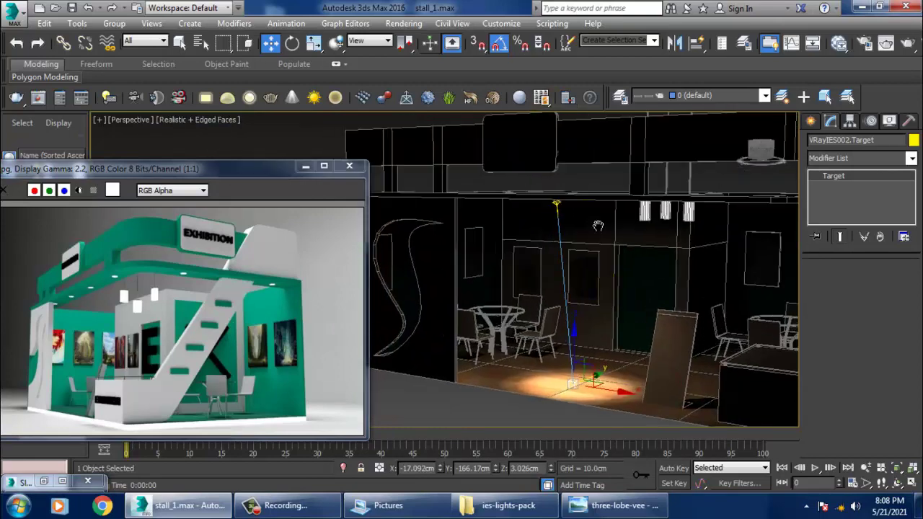
Test-render the view to check VRayIES002's warm floor spot.
click(403, 23)
click(409, 37)
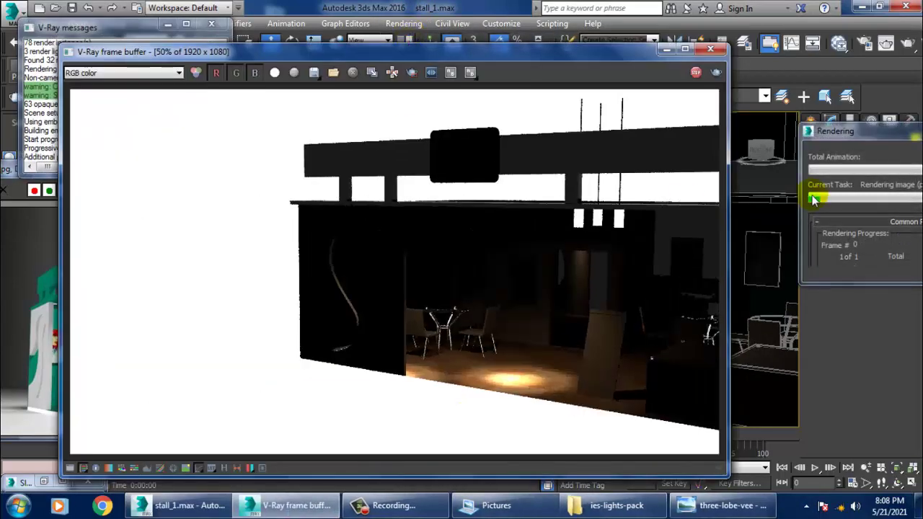
click(711, 52)
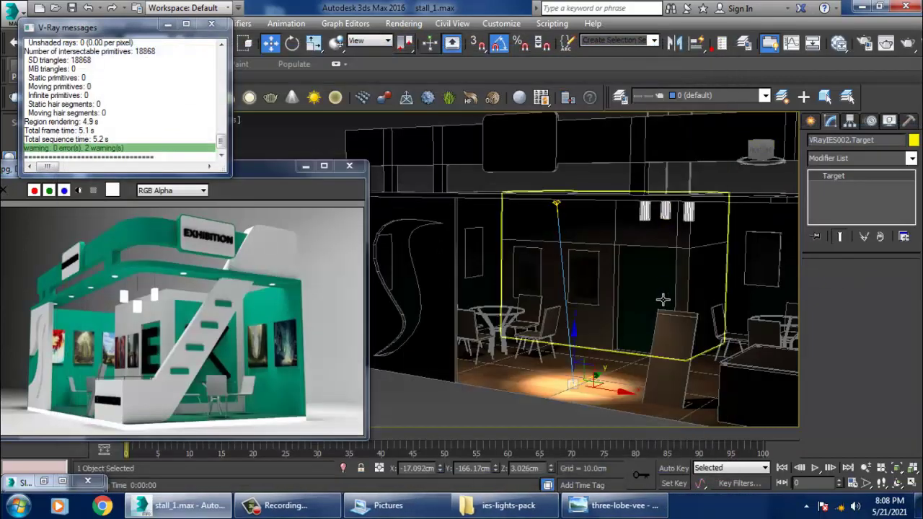
Deselect, orbit above and zoom out to see the whole booth fully shaded.
click(564, 212)
click(591, 270)
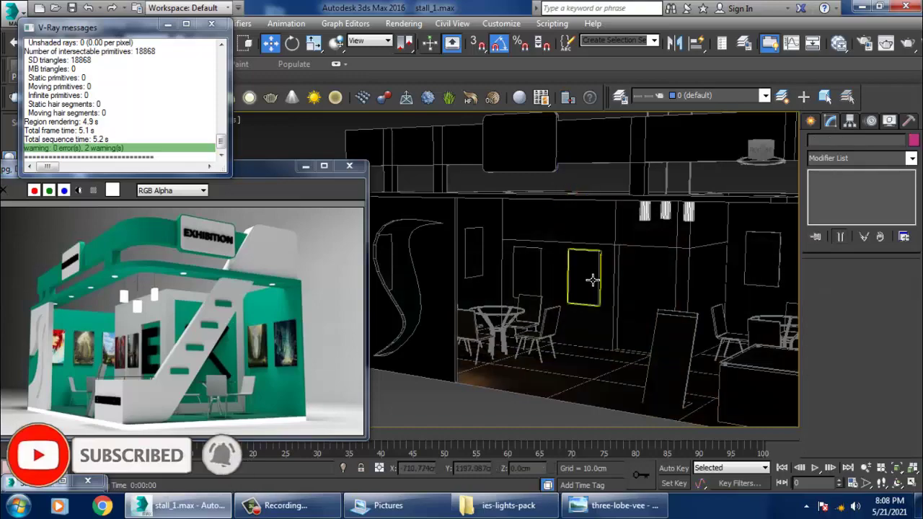
mouse_move(591, 270)
alt+middle_down()
mouse_move(543, 323)
mouse_move(593, 336)
mouse_move(584, 315)
mouse_move(629, 303)
mouse_move(599, 180)
alt+middle_up()
scroll(620, 310, down, 3)
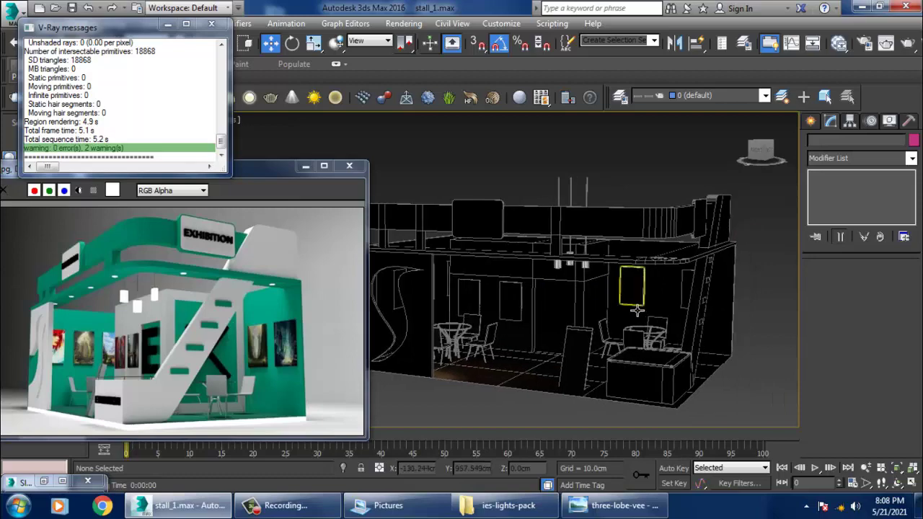
click(645, 183)
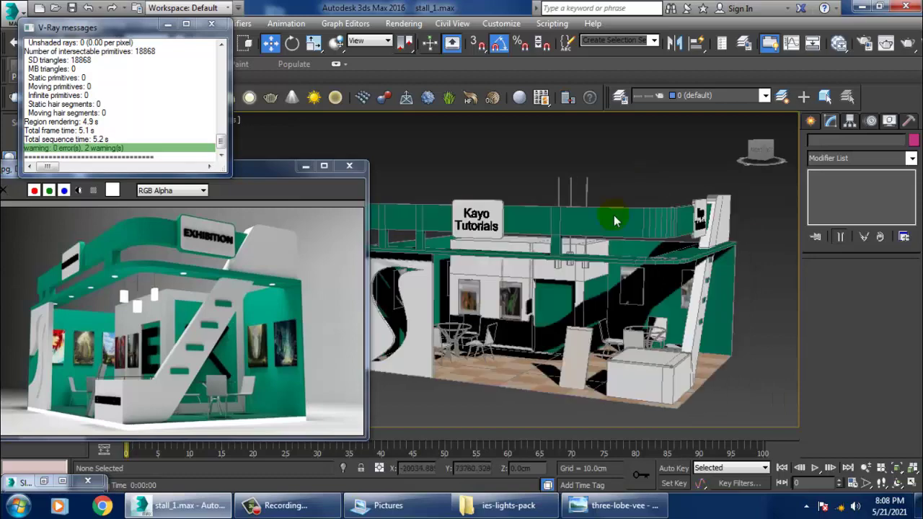
Minimize the frame buffer, close the V-Ray messages window and zoom in on the booth.
click(308, 168)
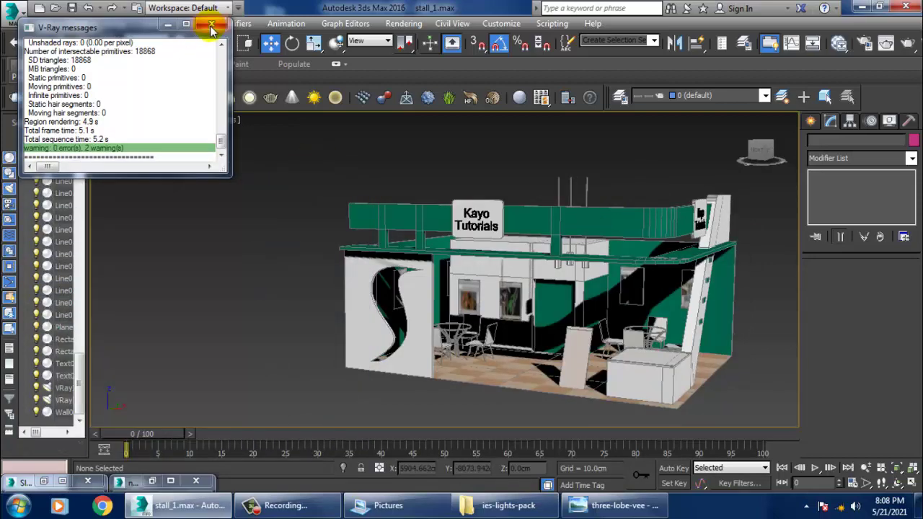
click(211, 24)
mouse_move(692, 267)
alt+middle_down()
mouse_move(633, 238)
mouse_move(613, 288)
alt+middle_up()
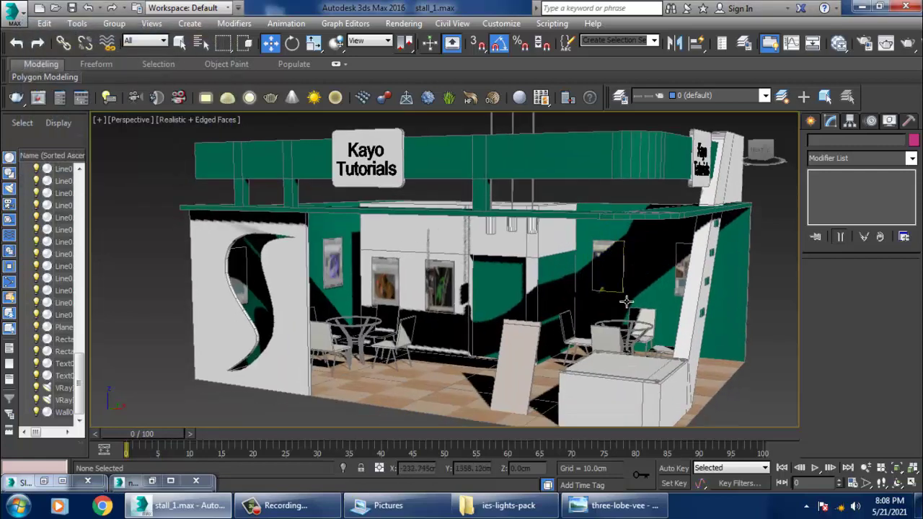
scroll(613, 288, up, 2)
scroll(649, 328, up, 2)
scroll(649, 328, up, 1)
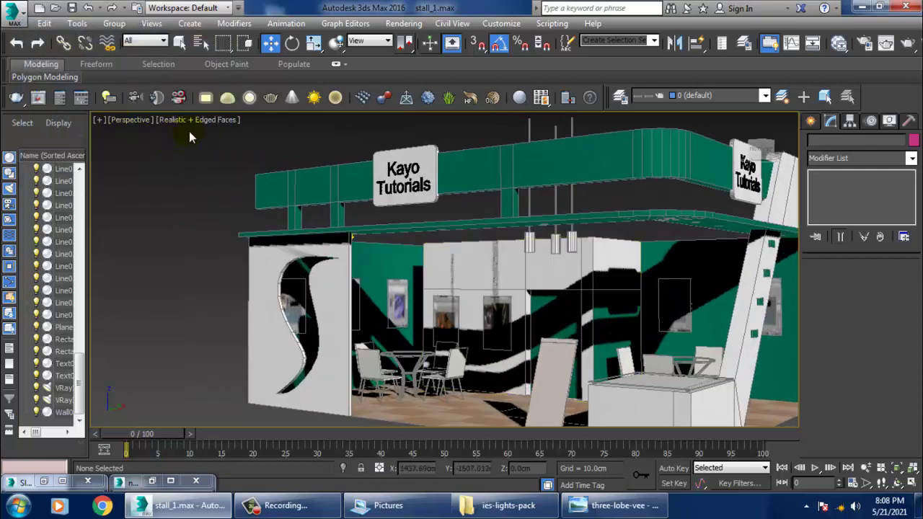
Set the viewport to Shaded + Edged Faces and orbit to a frontal booth view.
click(193, 119)
click(219, 151)
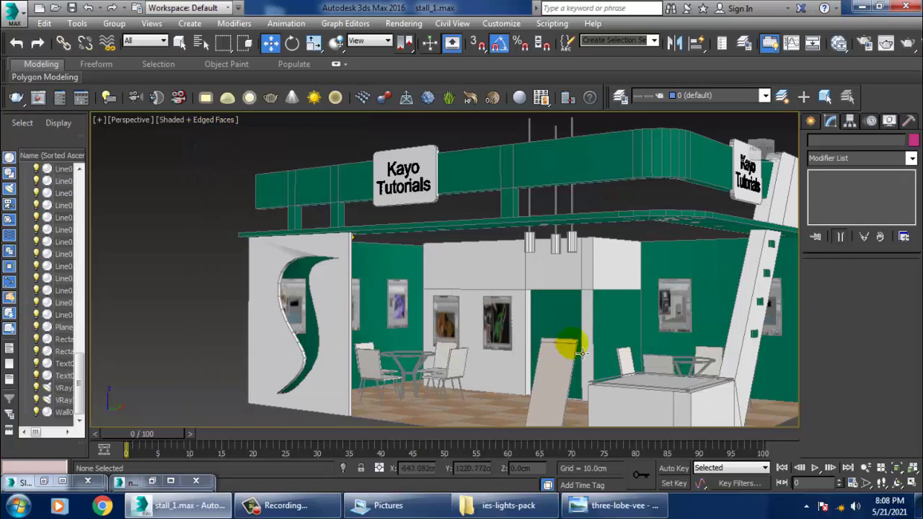
scroll(587, 351, down, 3)
scroll(588, 347, down, 2)
mouse_move(591, 348)
alt+middle_down()
mouse_move(604, 317)
mouse_move(640, 328)
alt+middle_up()
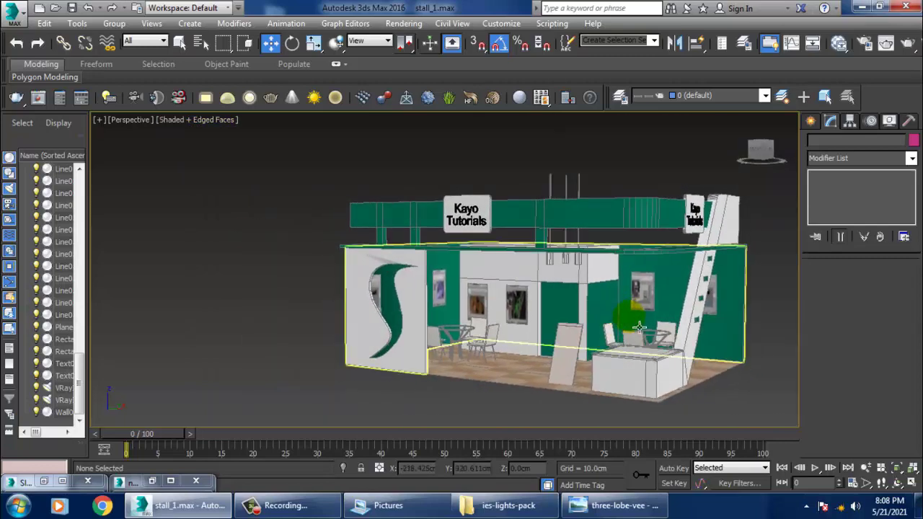